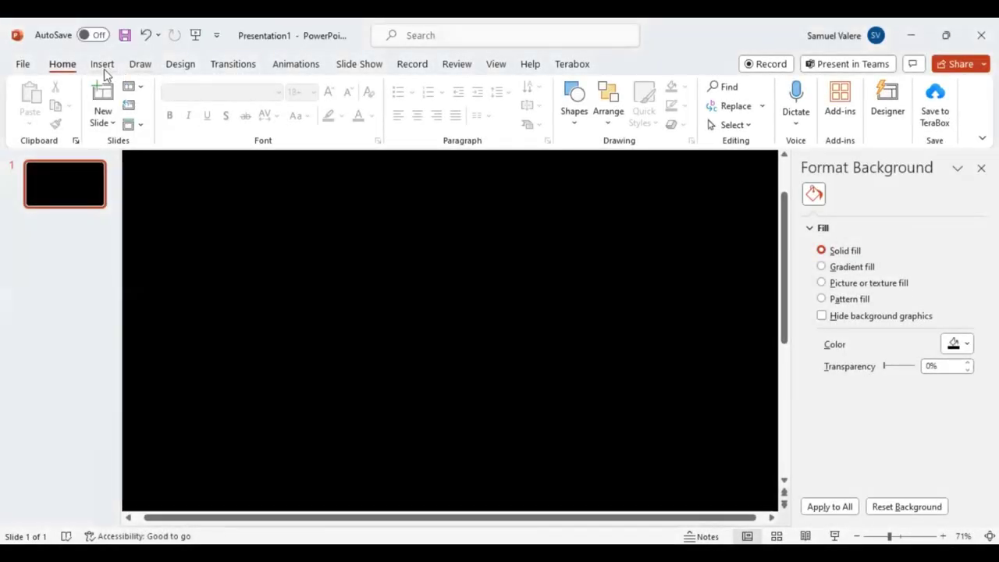
# Step: Pick the Oval shape from the Insert tab's Shapes gallery
pyautogui.click(103, 66)
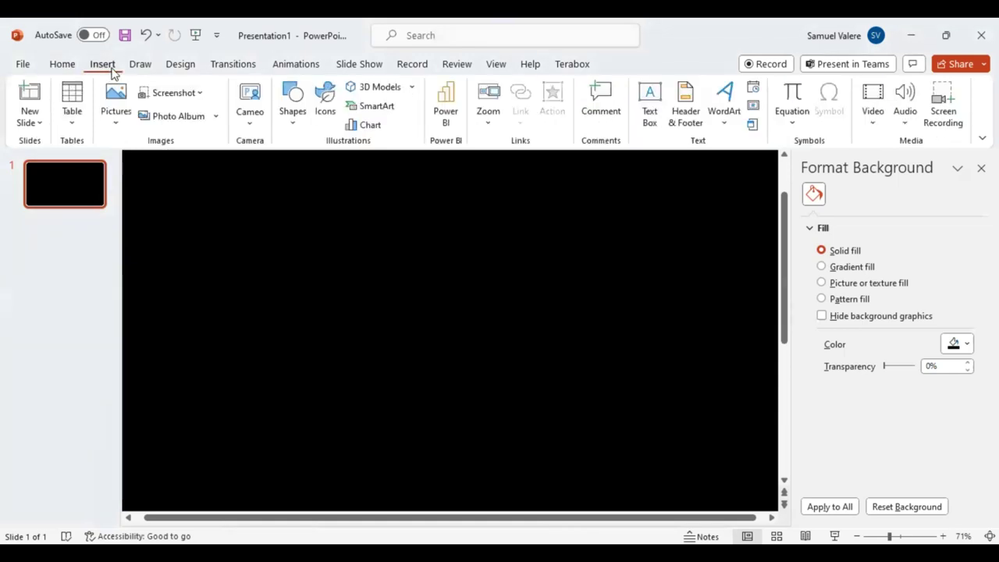
pyautogui.click(294, 126)
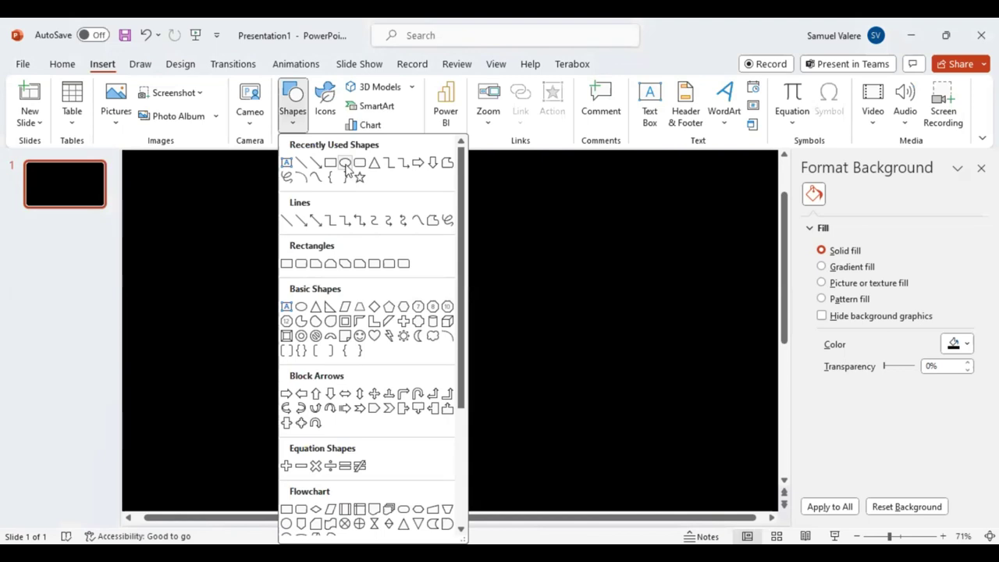
pyautogui.click(345, 165)
# Step: Draw a large blue circle on the black slide
pyautogui.moveTo(370, 253); pyautogui.dragTo(469, 360)
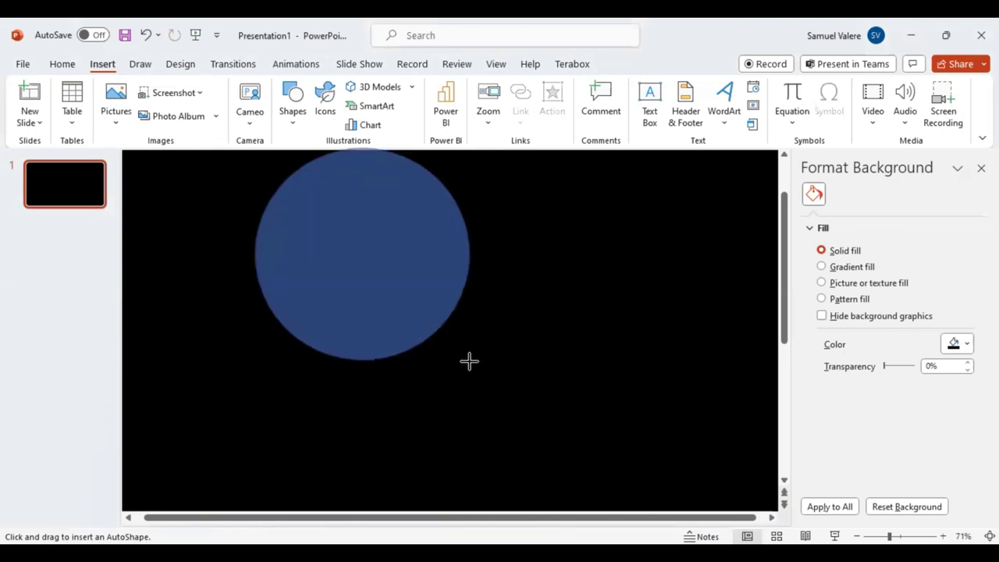
pyautogui.moveTo(468, 361); pyautogui.dragTo(558, 448)
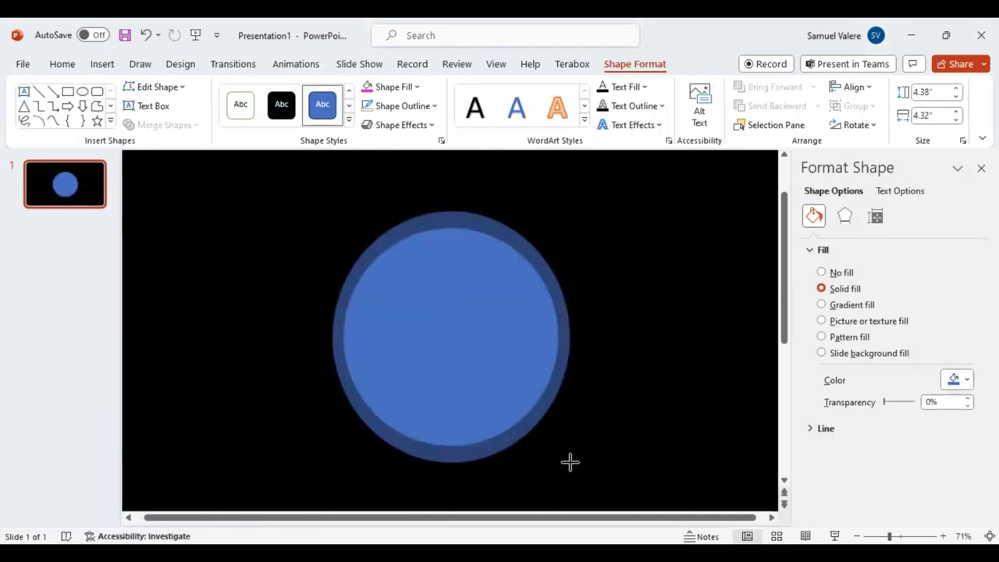
pyautogui.moveTo(566, 459); pyautogui.dragTo(570, 461)
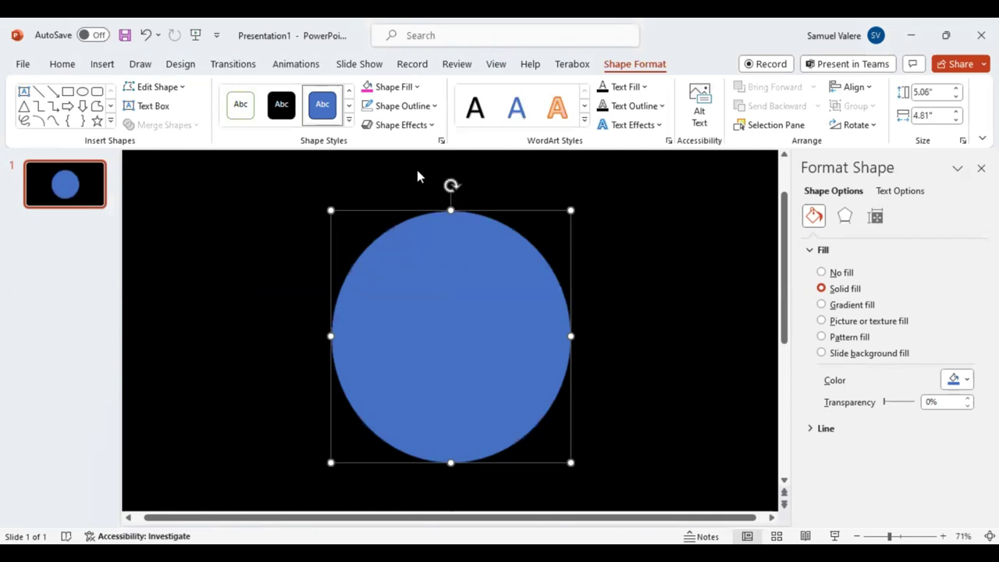
# Step: Draw a smaller 2.24" × 2.19" circle resting on the big circle's bottom edge
pyautogui.click(131, 110)
pyautogui.click(433, 373)
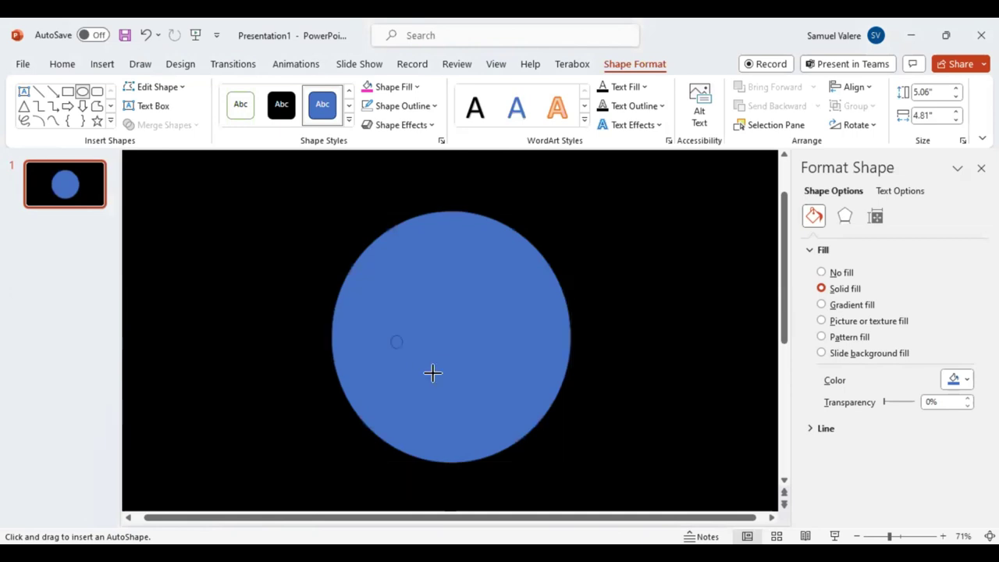
pyautogui.moveTo(433, 373); pyautogui.dragTo(446, 396)
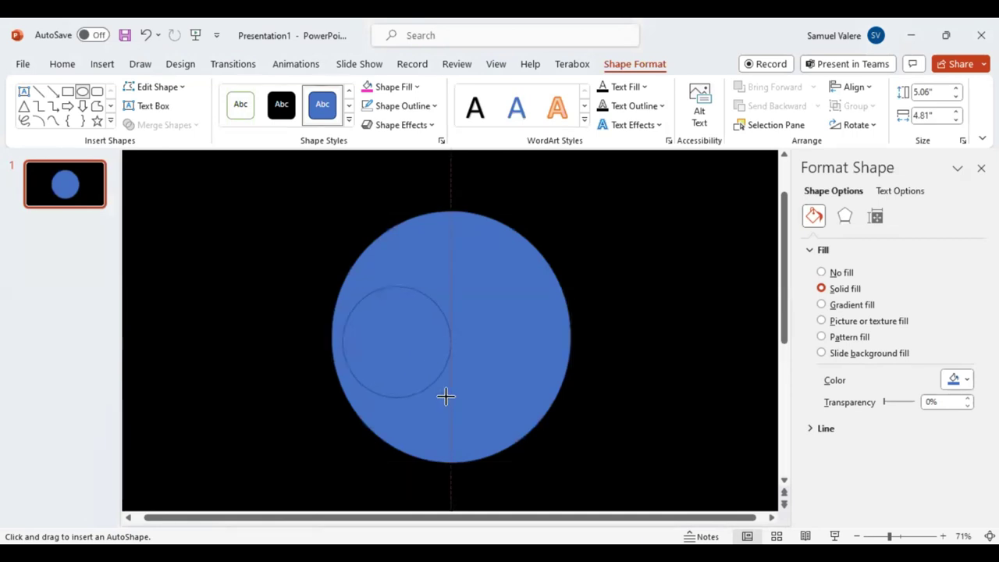
pyautogui.moveTo(433, 377); pyautogui.dragTo(460, 420)
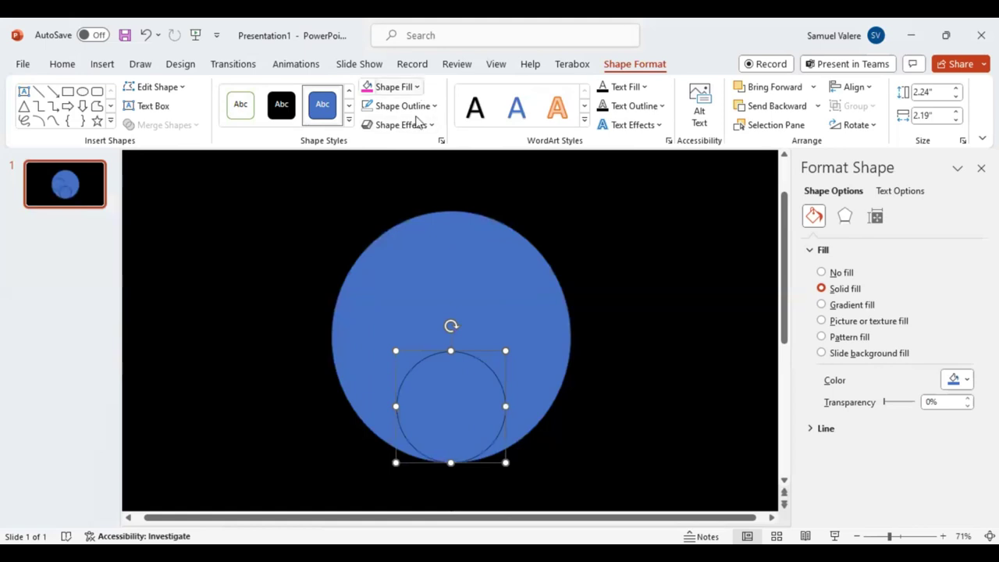
# Step: Fill the small inner circle gold-yellow
pyautogui.click(416, 87)
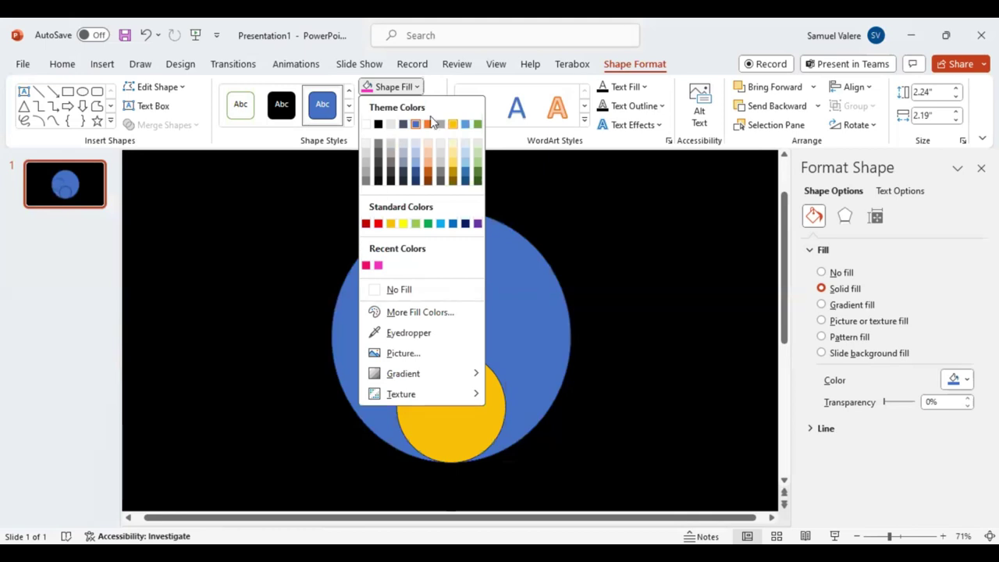
pyautogui.click(452, 123)
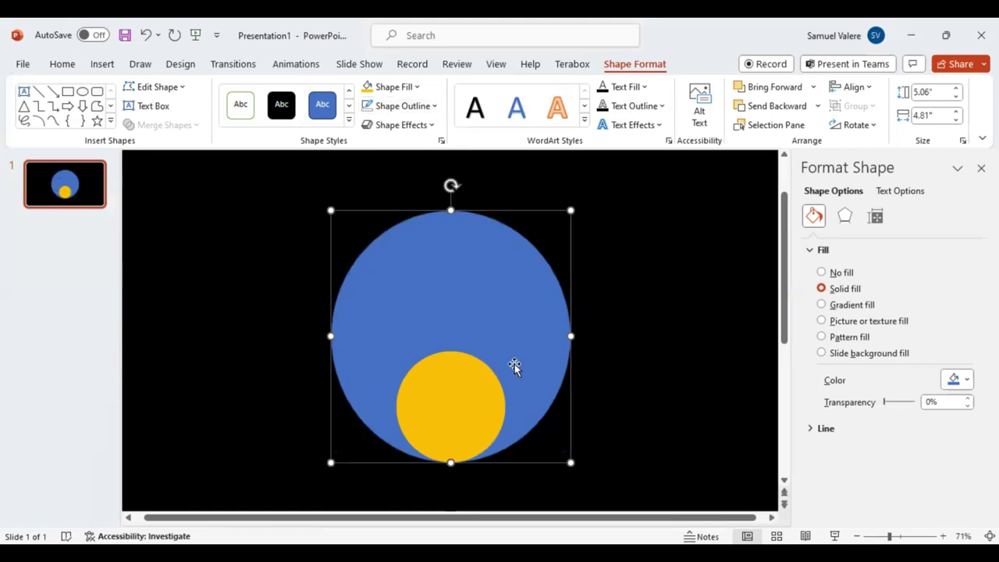
pyautogui.click(68, 91)
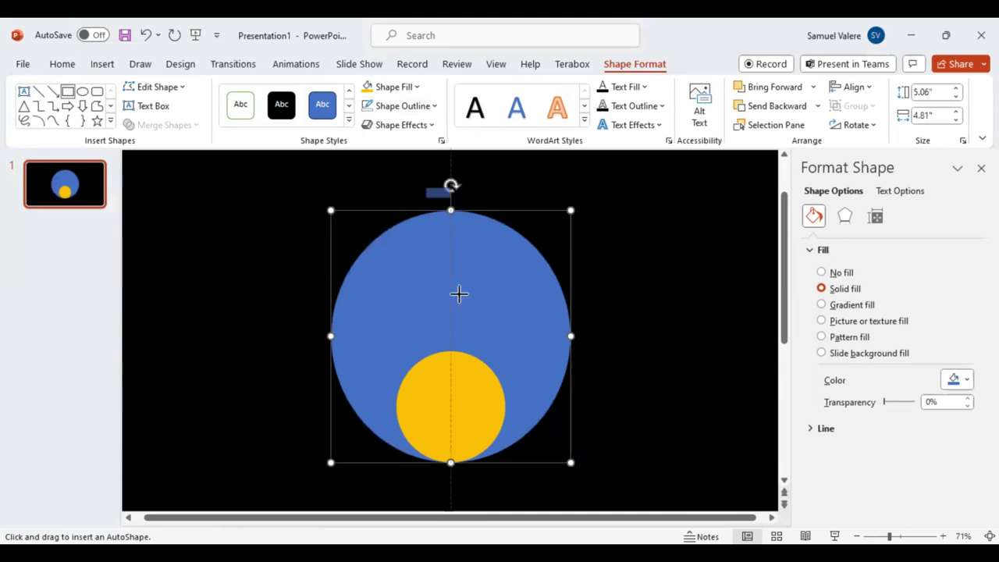
# Step: Draw a thin 6.03" × 0.05" vertical bar through the circle, with no outline and red fill
pyautogui.moveTo(446, 477); pyautogui.dragTo(448, 488)
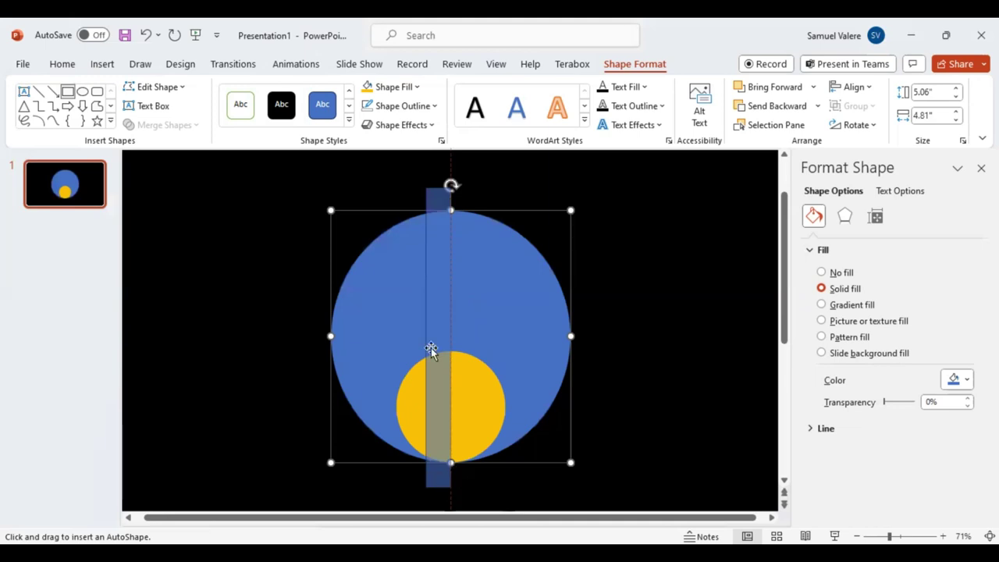
pyautogui.moveTo(444, 343); pyautogui.dragTo(448, 342)
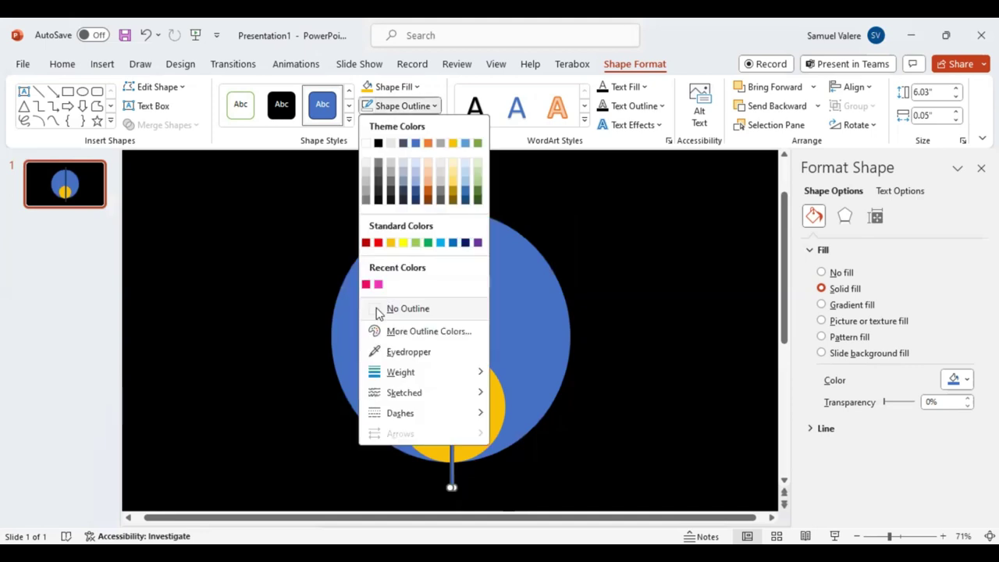
pyautogui.click(417, 104)
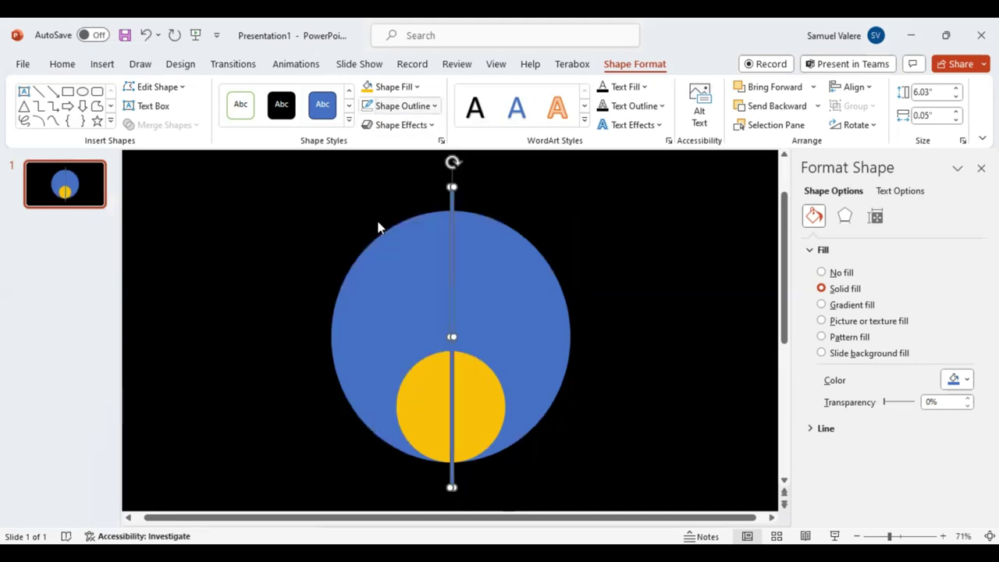
pyautogui.click(388, 86)
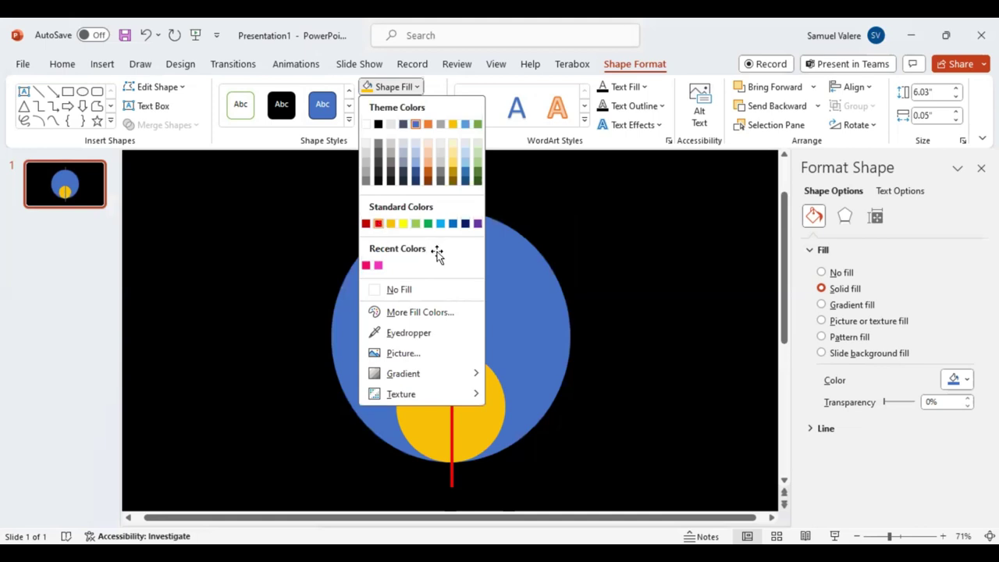
pyautogui.click(377, 224)
# Step: Duplicate the red bar, rotate it 90° and center it horizontally across the circle
pyautogui.hotkey('ctrl', 'd')
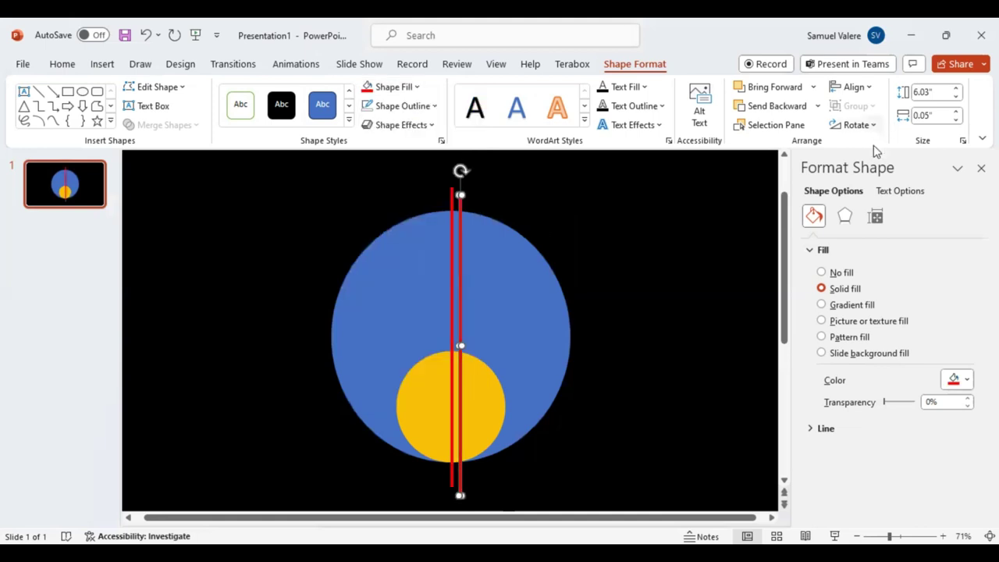
pyautogui.click(856, 125)
pyautogui.click(521, 344)
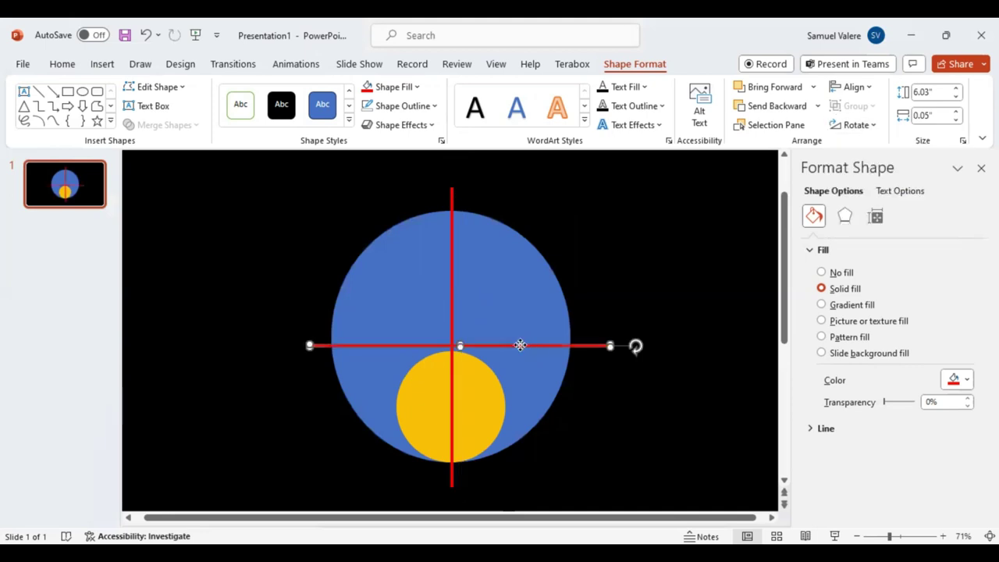
pyautogui.moveTo(520, 346); pyautogui.dragTo(511, 347)
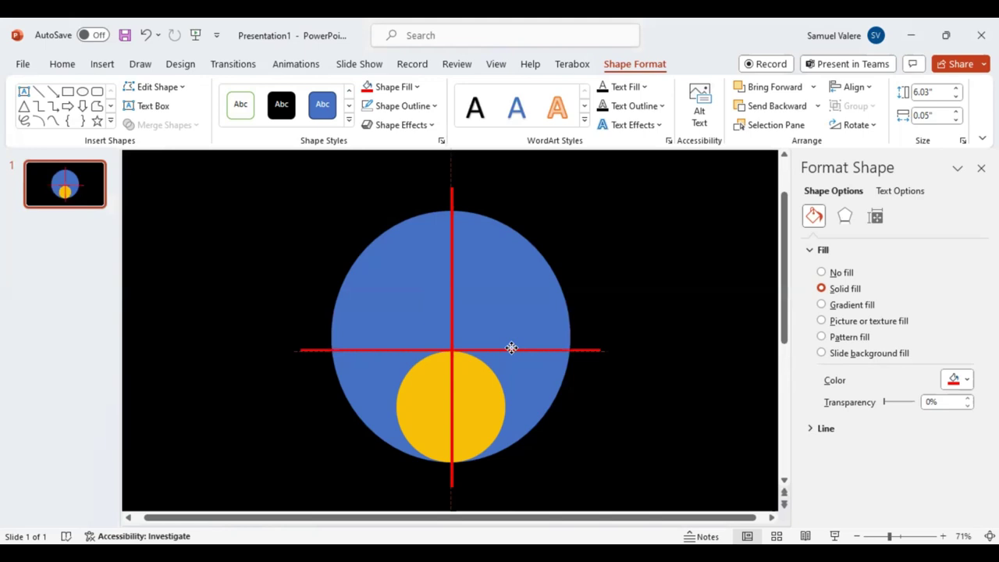
pyautogui.moveTo(511, 347); pyautogui.dragTo(511, 349)
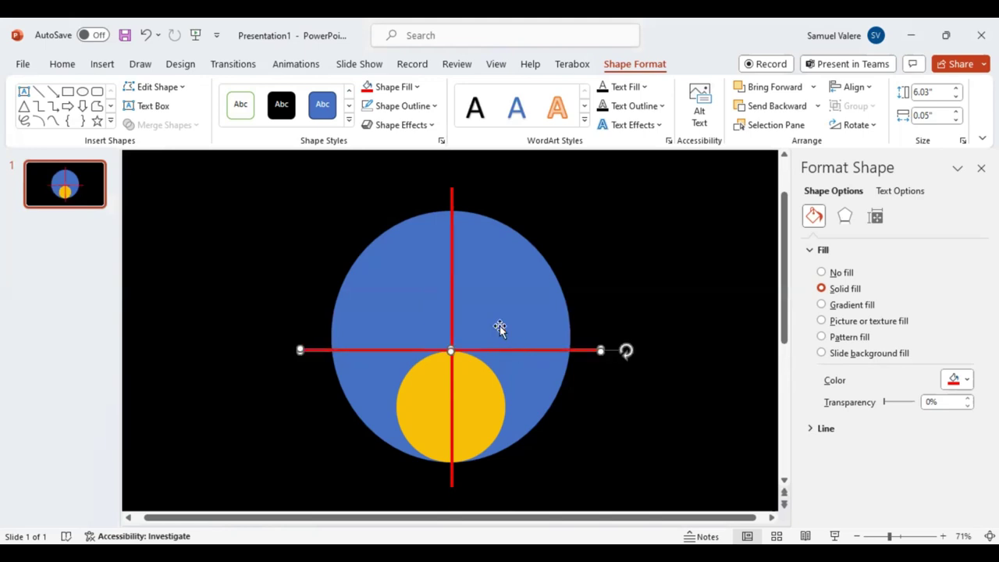
# Step: Place a copy of the yellow circle to the right of the blue circle
pyautogui.click(504, 292)
pyautogui.click(490, 413)
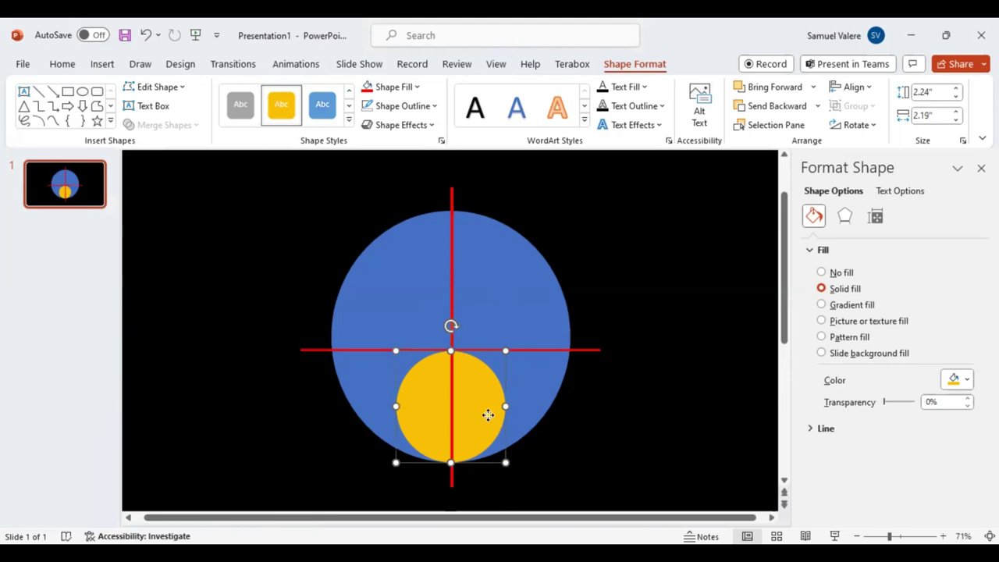
pyautogui.moveTo(490, 413); pyautogui.dragTo(498, 422)
pyautogui.moveTo(741, 383); pyautogui.dragTo(740, 384)
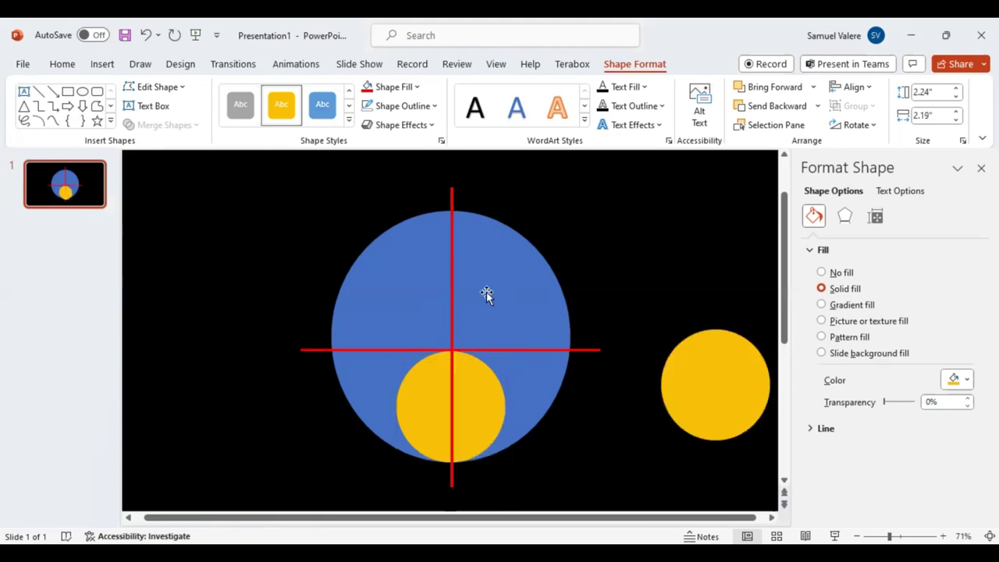
# Step: Select the blue circle, yellow inner circle and vertical red bar together
pyautogui.click(486, 292)
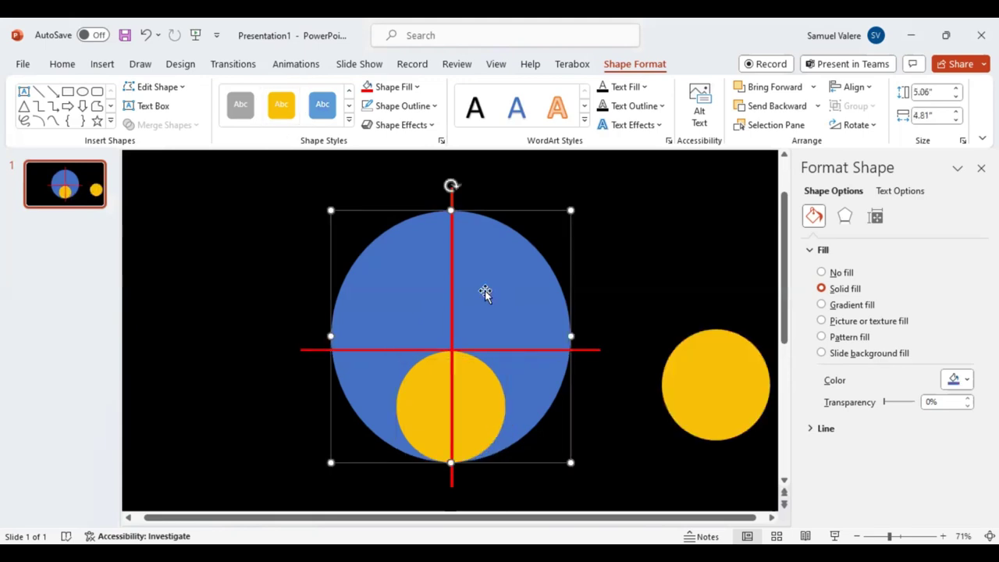
pyautogui.keyDown('shift'); pyautogui.click(472, 398); pyautogui.keyUp('shift')
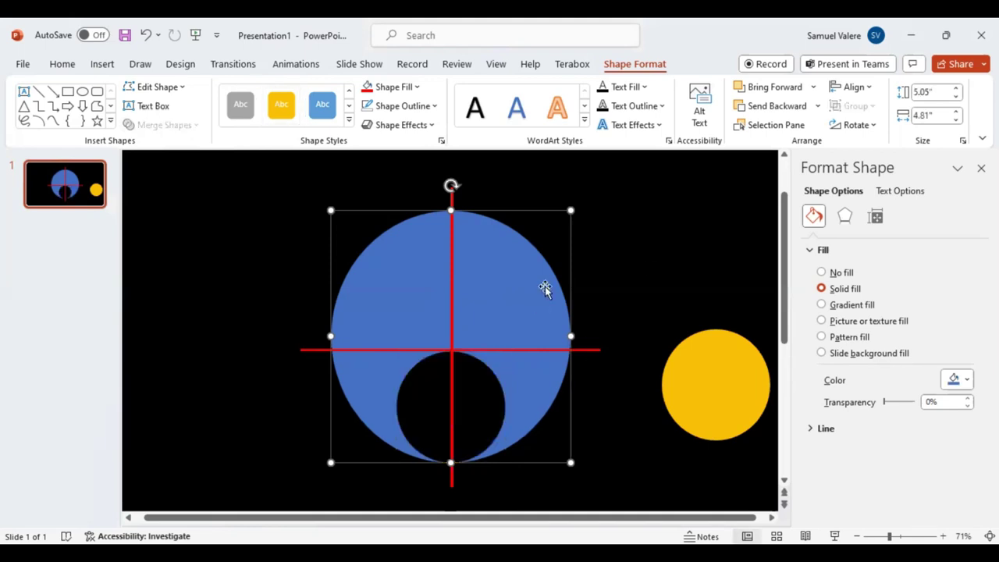
pyautogui.keyDown('shift'); pyautogui.click(451, 280); pyautogui.keyUp('shift')
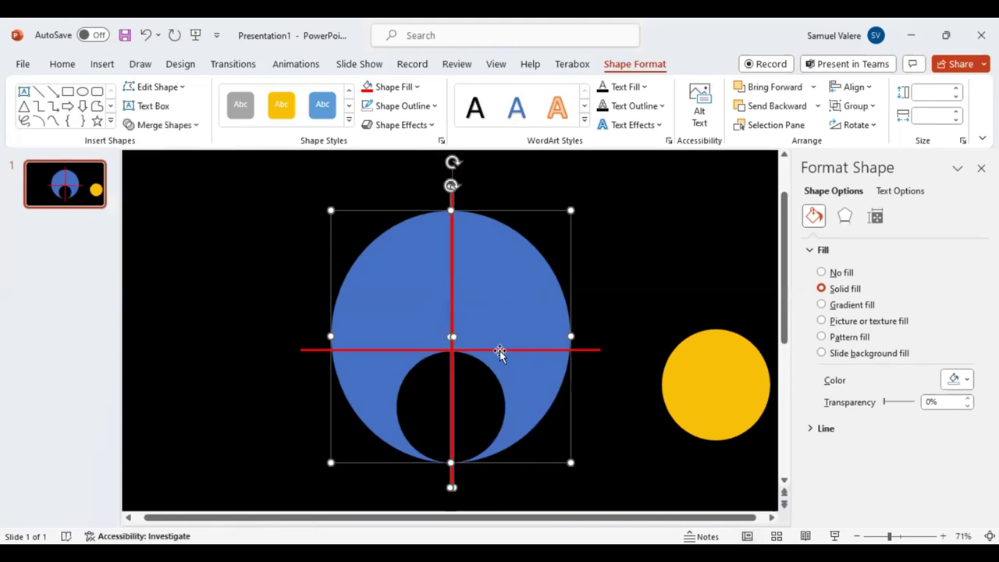
# Step: Split the circle along the red bars with Merge Shapes and move the lower-left blue piece aside
pyautogui.keyDown('shift'); pyautogui.click(499, 350); pyautogui.keyUp('shift')
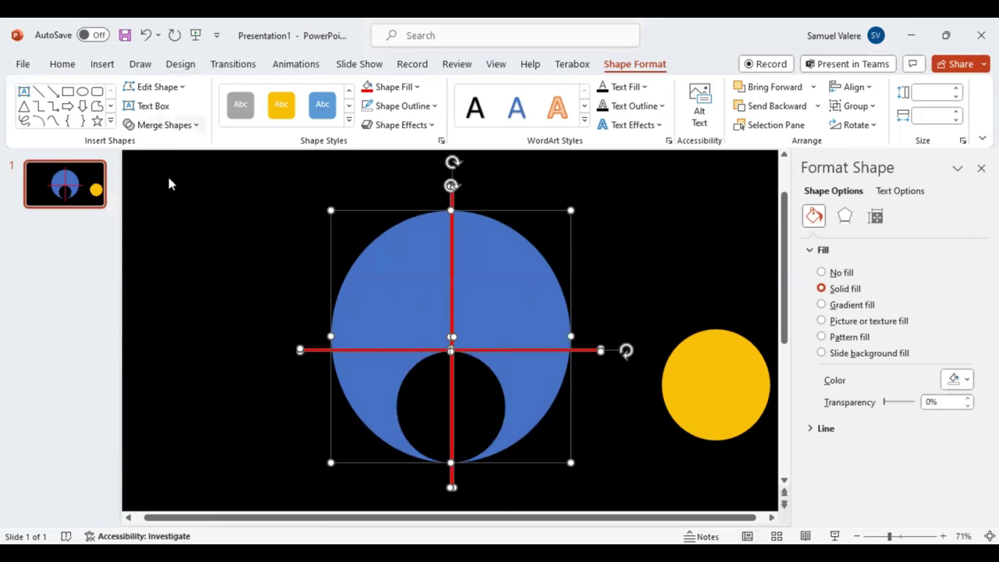
pyautogui.click(164, 125)
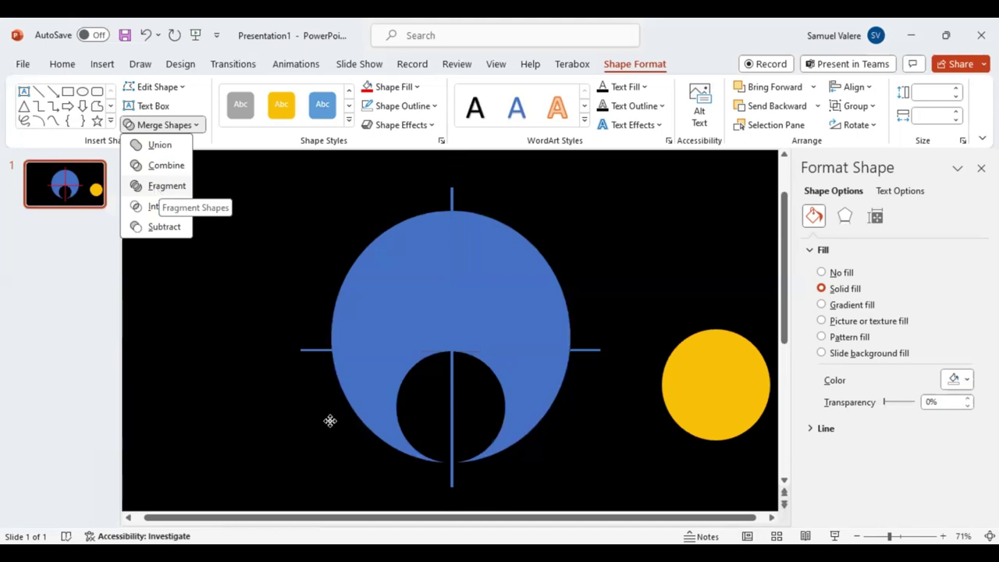
pyautogui.moveTo(292, 430); pyautogui.dragTo(147, 442)
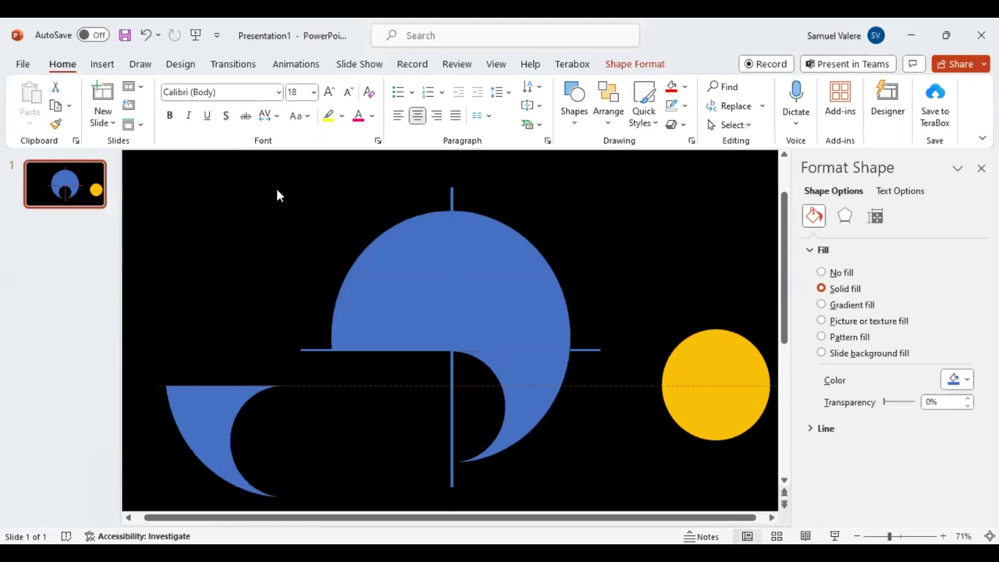
# Step: Delete the upper semicircle and the P-shaped leftover pieces
pyautogui.click(622, 277)
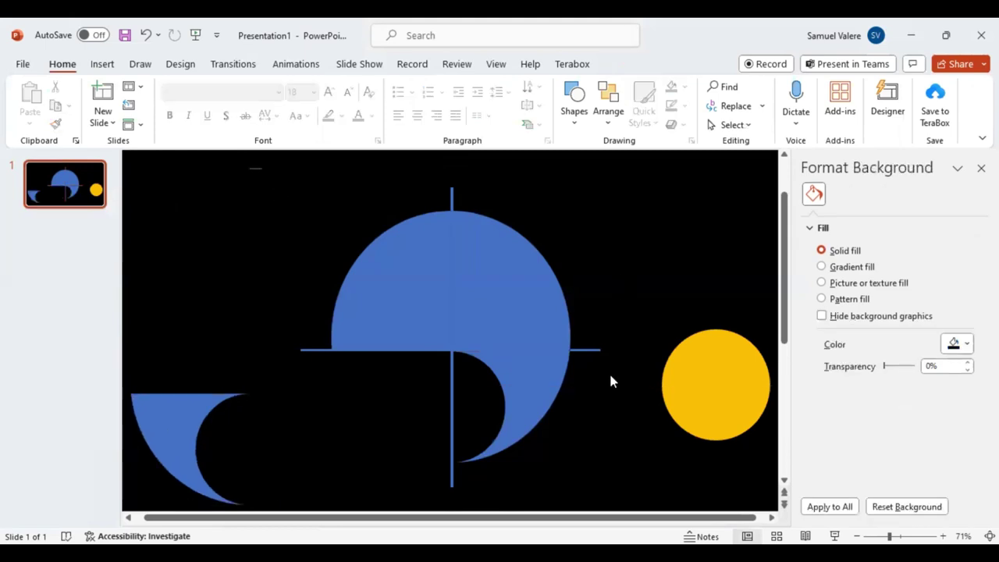
pyautogui.moveTo(610, 380); pyautogui.dragTo(611, 396)
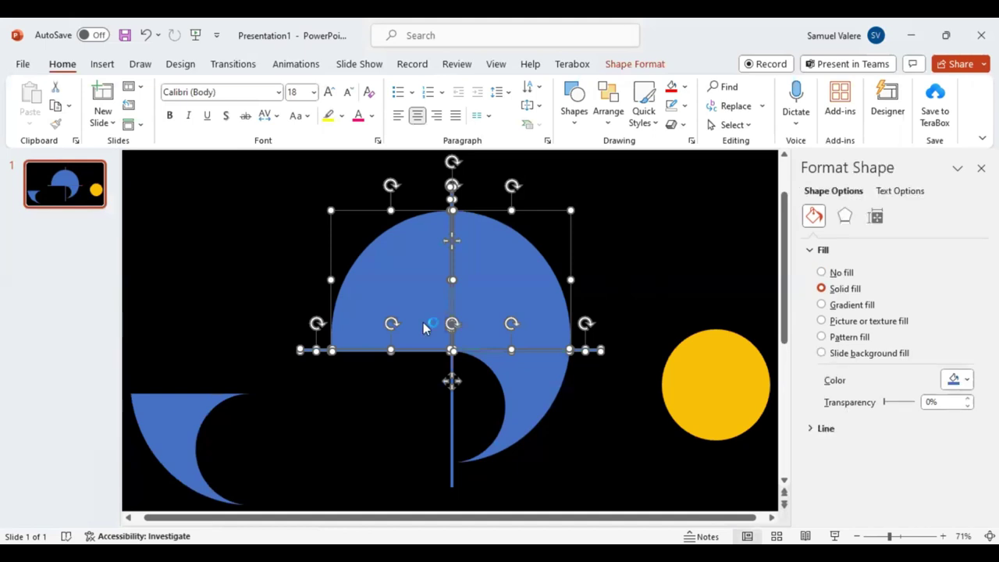
pyautogui.press('Delete')
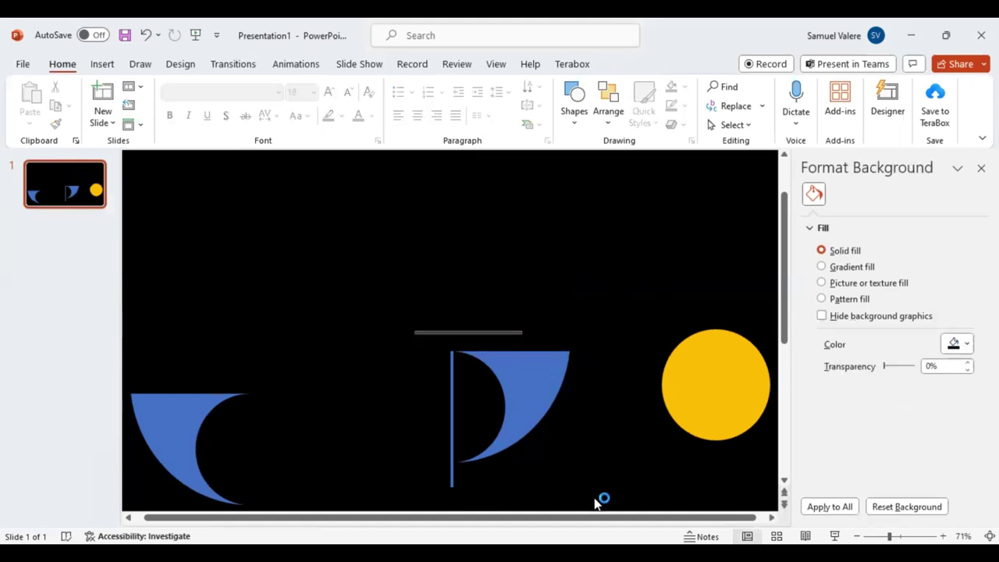
pyautogui.moveTo(591, 490); pyautogui.dragTo(595, 501)
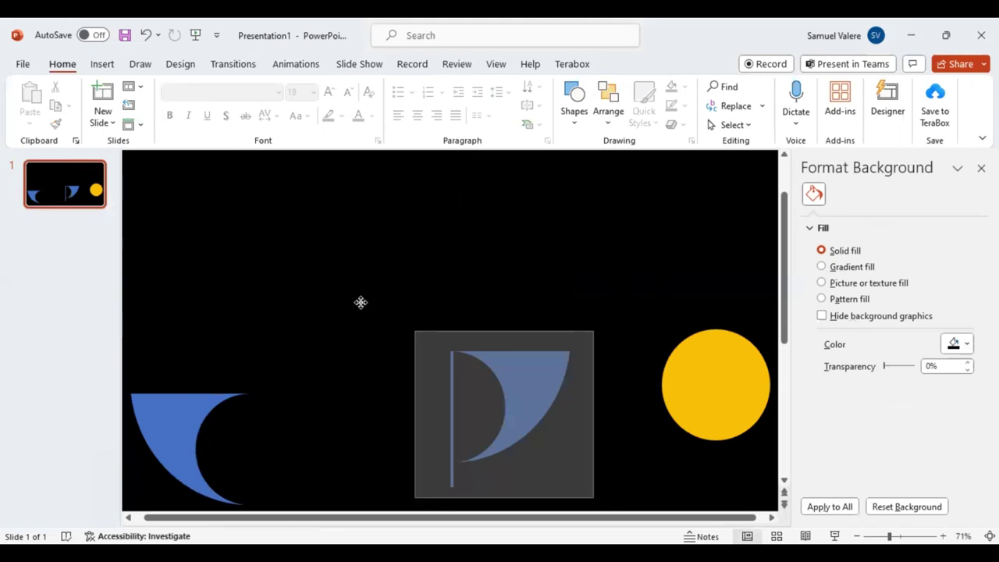
pyautogui.hotkey('ctrl', 'z')
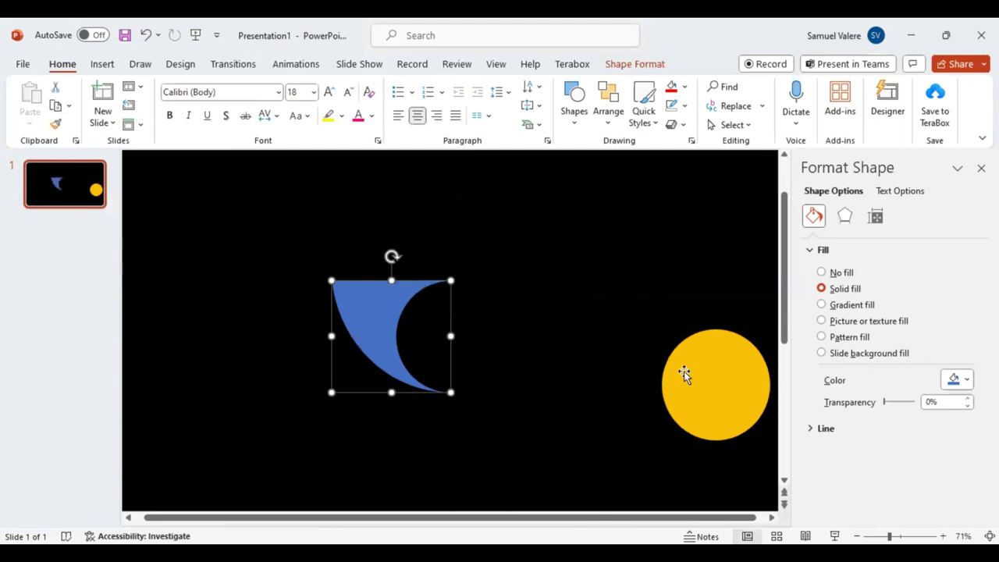
# Step: Move the yellow circle onto the blue wedge's inner curve and nudge it down to align
pyautogui.moveTo(685, 374); pyautogui.dragTo(428, 325)
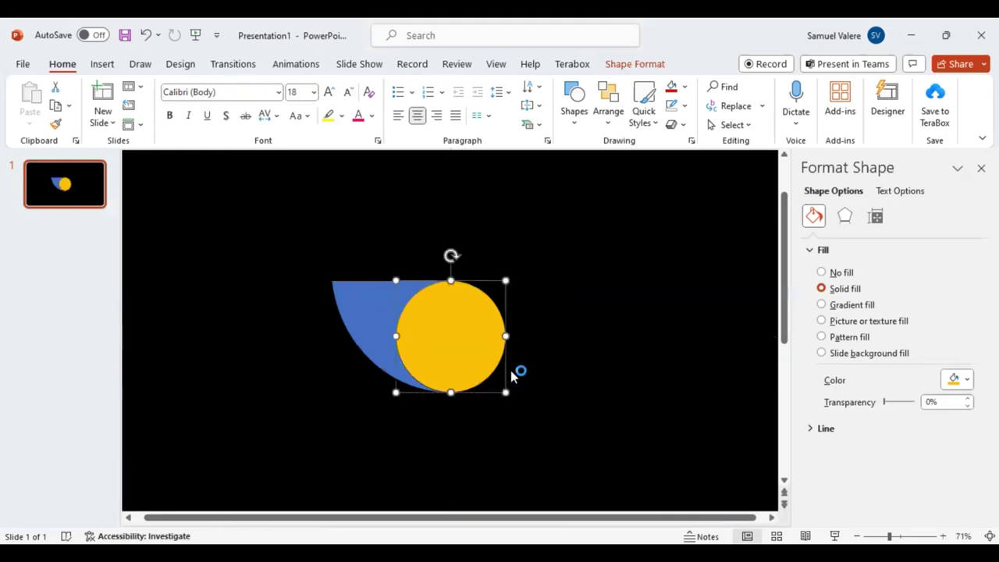
pyautogui.click(907, 533)
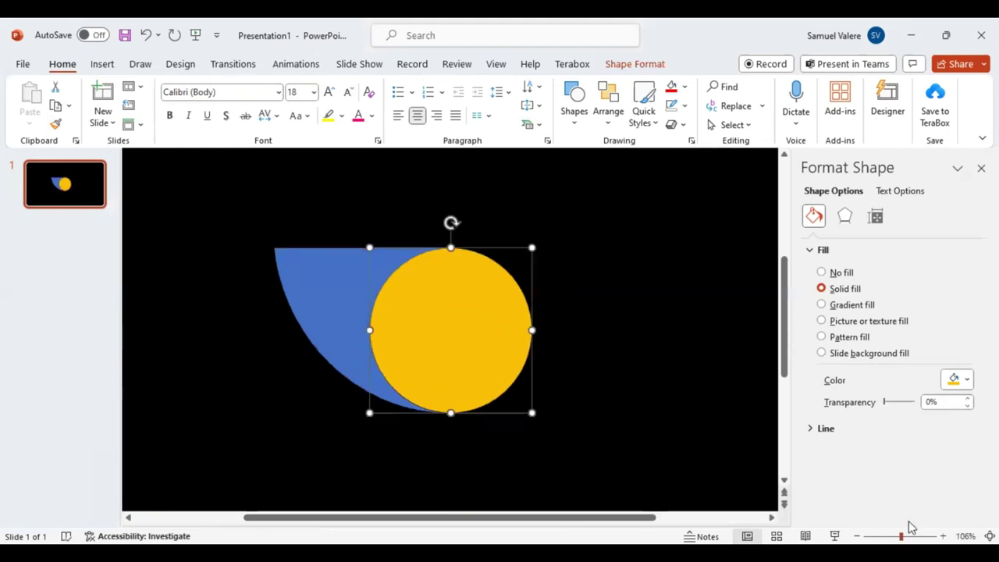
pyautogui.keyDown('ctrl'); pyautogui.scroll(5, 518, 326); pyautogui.keyUp('ctrl')
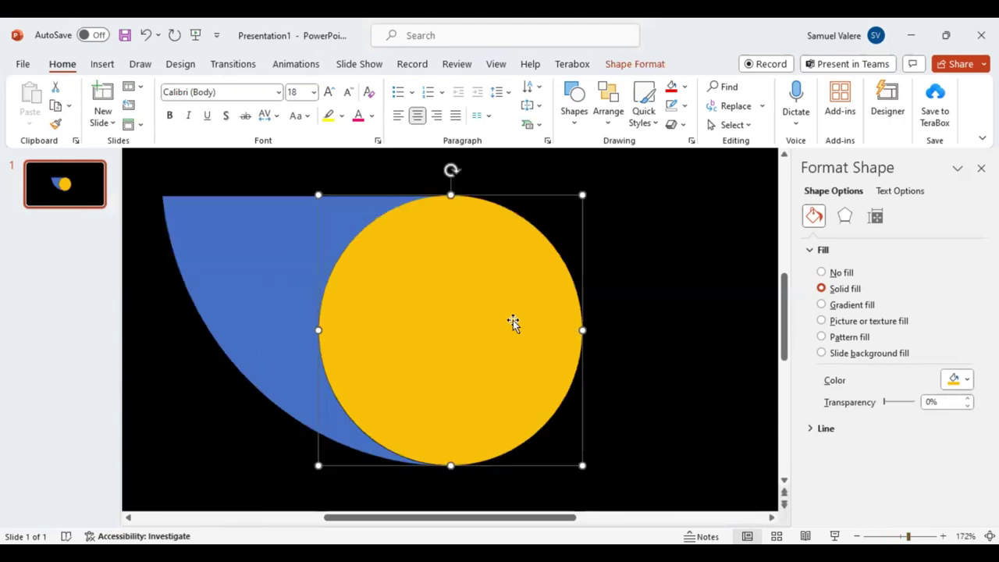
pyautogui.hotkey('ctrl', 'Down')
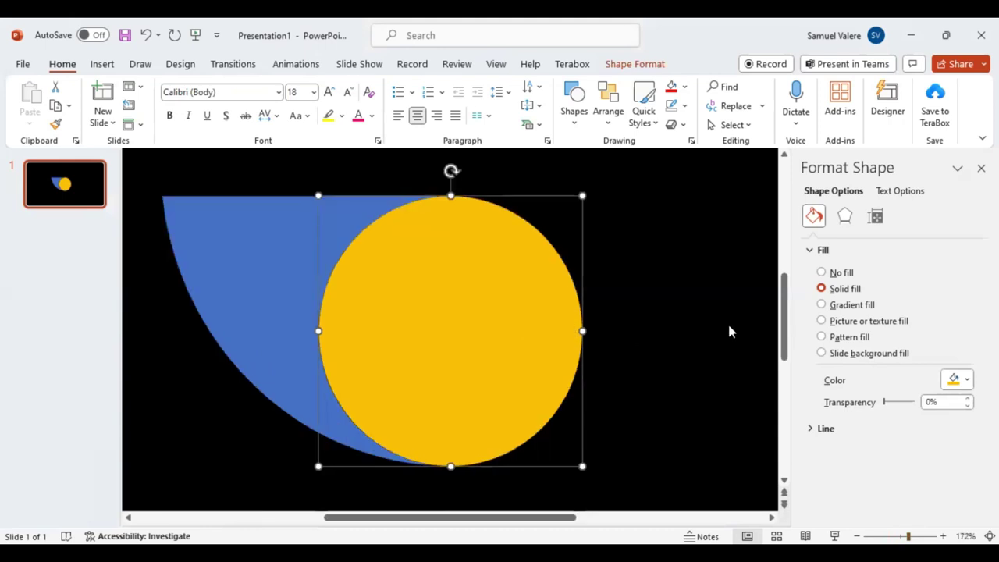
pyautogui.press('Escape')
# Step: Edit the blue wedge's points and delete its top and top-right vertices
pyautogui.click(420, 290)
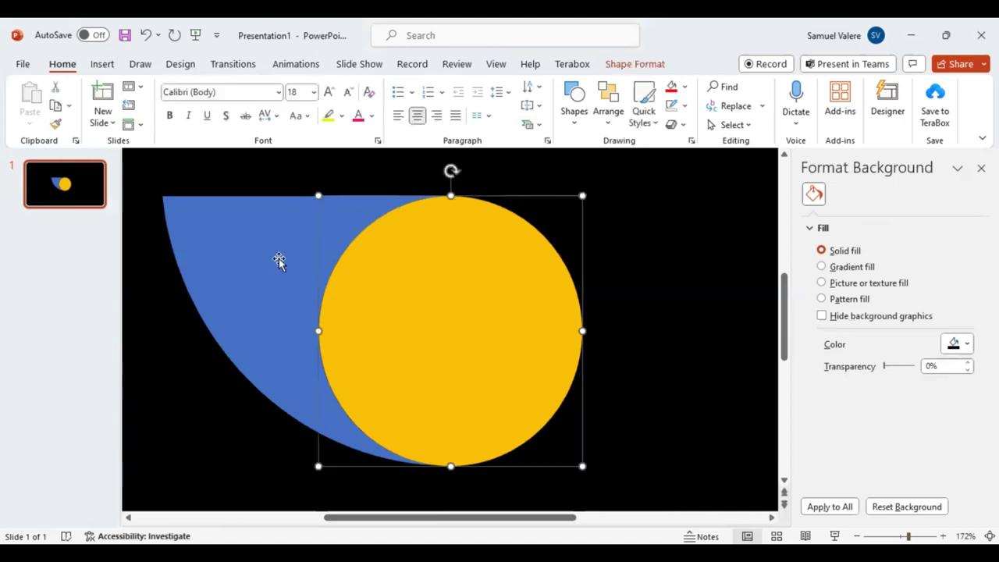
pyautogui.click(276, 257)
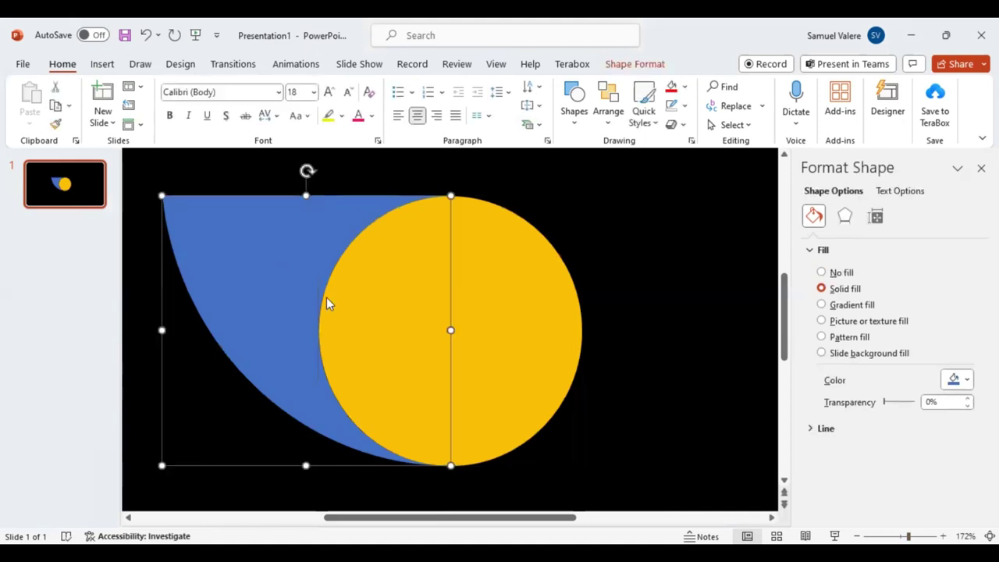
pyautogui.click(436, 195)
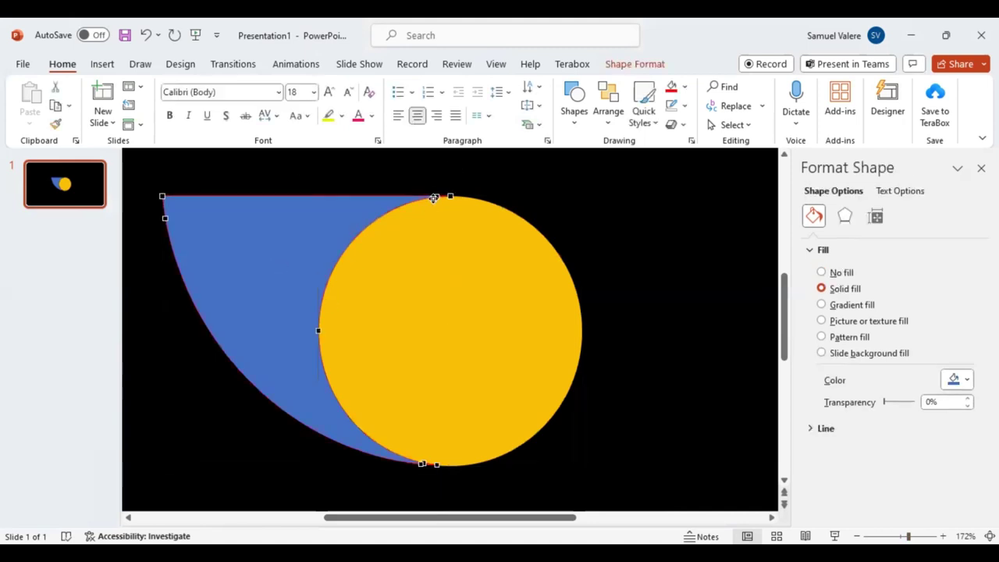
pyautogui.click(436, 196)
pyautogui.rightClick(371, 204)
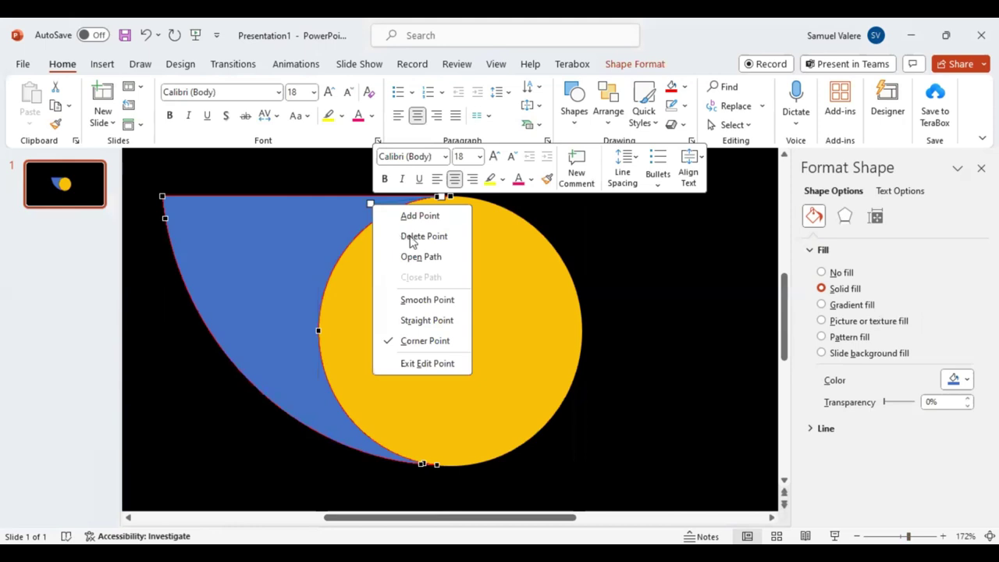
pyautogui.click(450, 196)
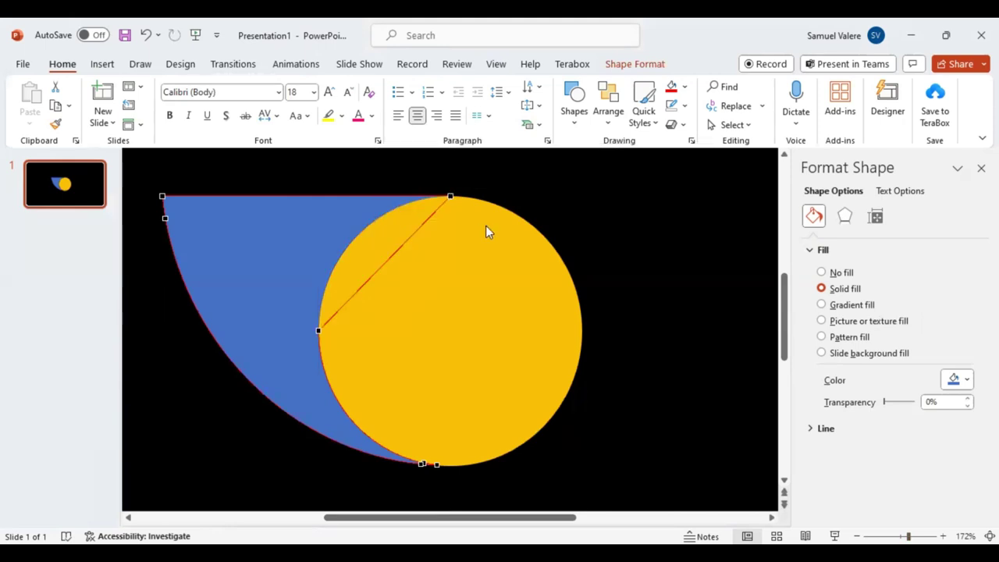
pyautogui.rightClick(449, 196)
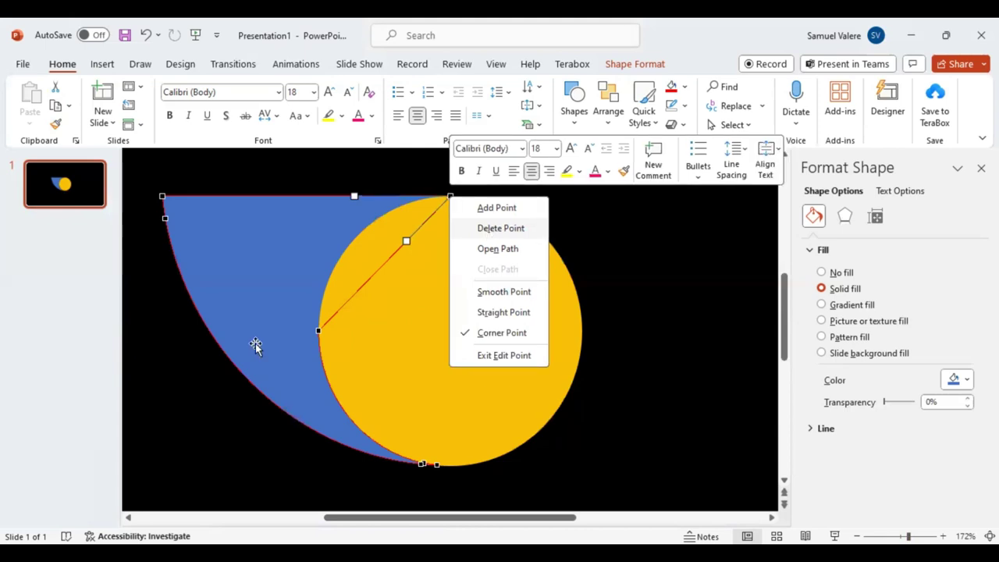
pyautogui.press('l')
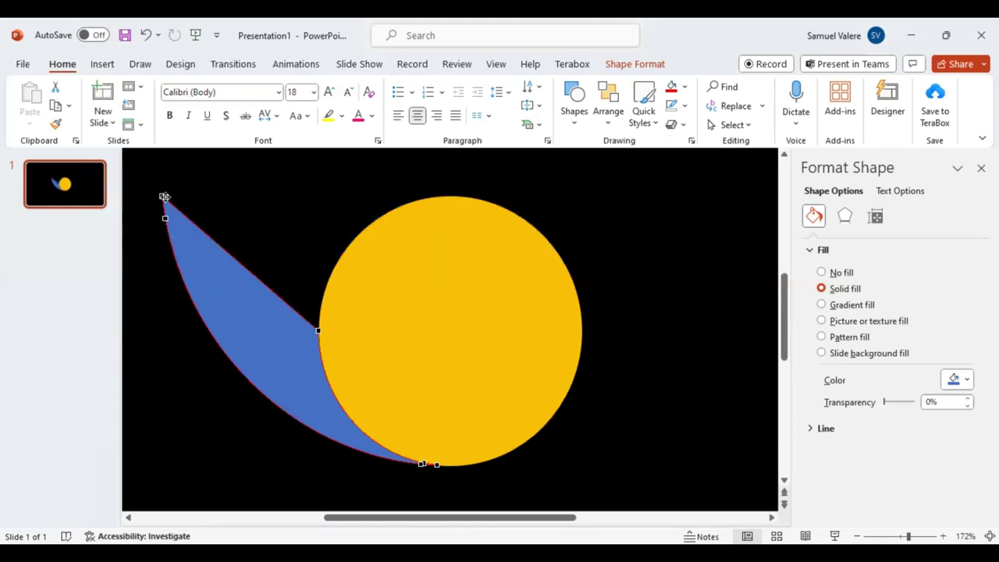
# Step: Curve the wedge's upper and inner edges outward into a leaf-like petal
pyautogui.click(163, 198)
pyautogui.moveTo(214, 240); pyautogui.dragTo(222, 166)
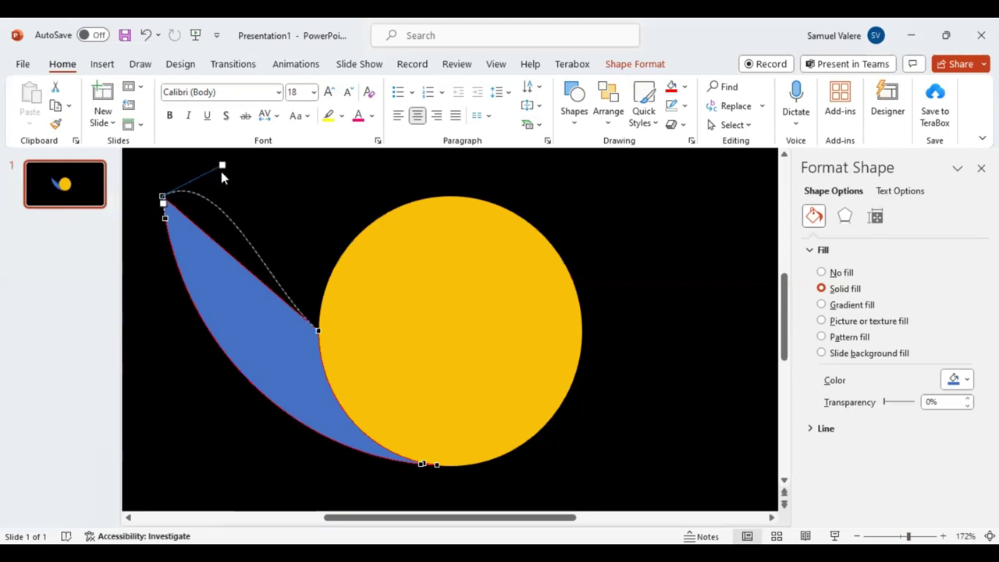
pyautogui.click(316, 327)
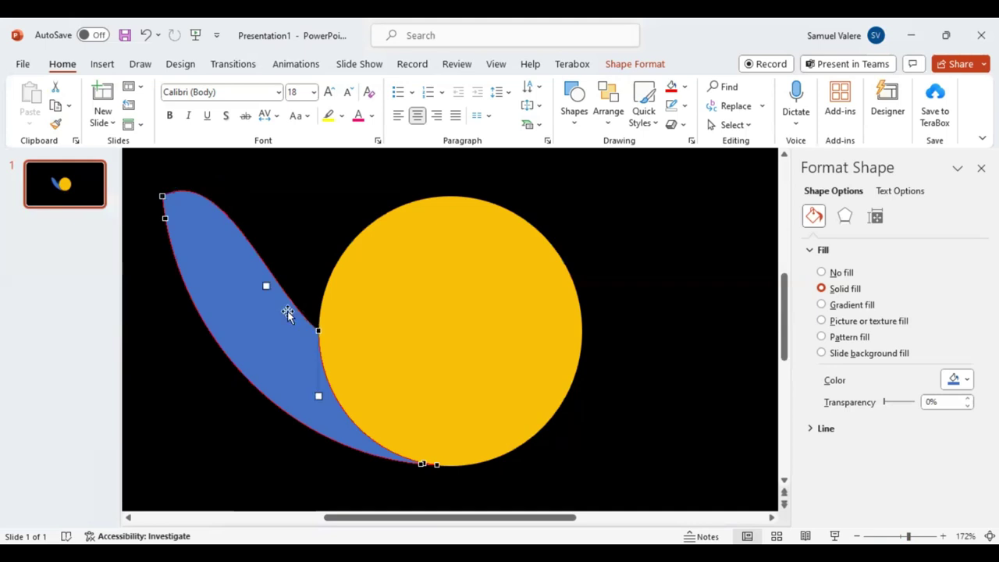
pyautogui.click(319, 395)
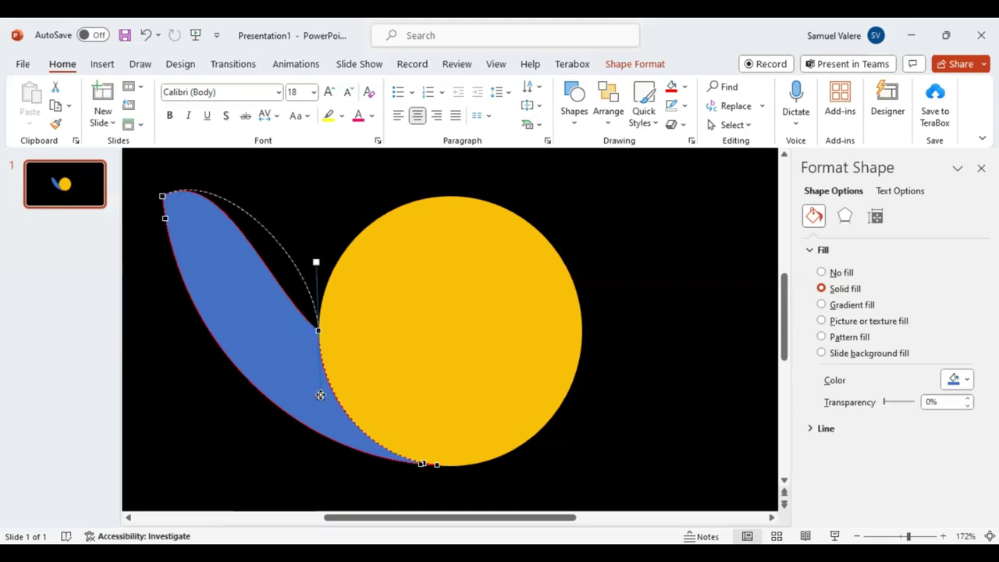
pyautogui.moveTo(320, 395); pyautogui.dragTo(320, 396)
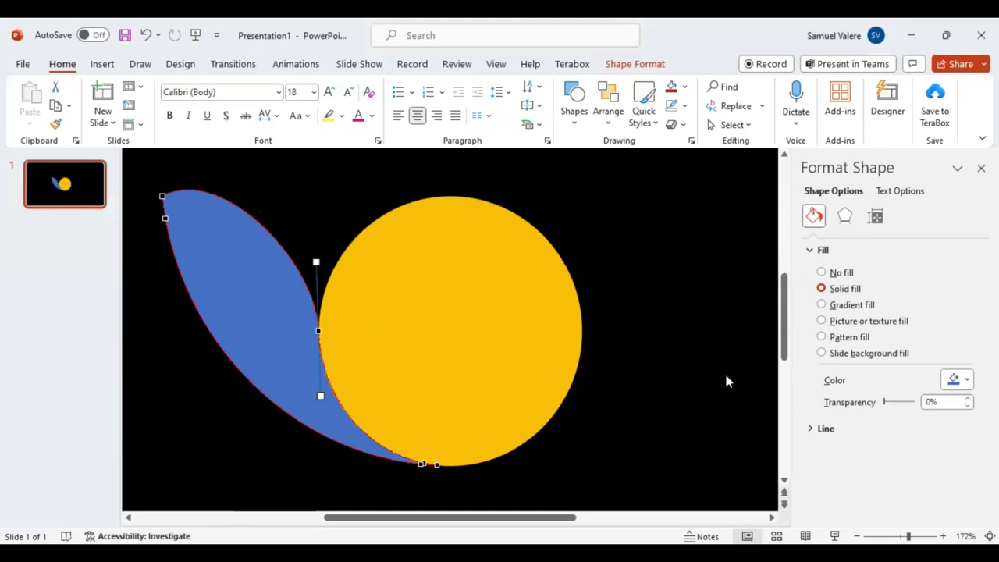
pyautogui.click(159, 350)
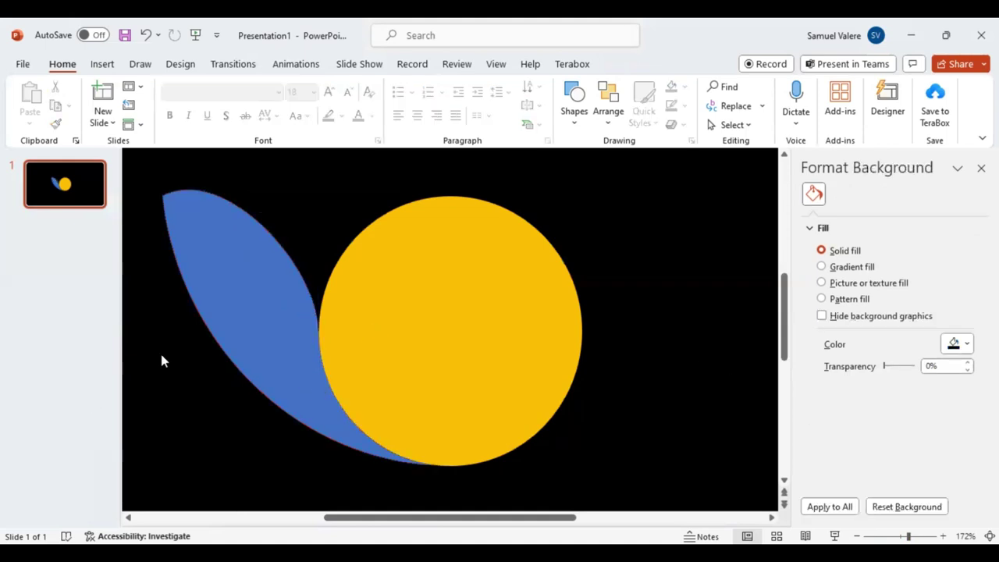
# Step: Set the blue petal to 50% fill transparency and add a copy offset up and right
pyautogui.click(266, 332)
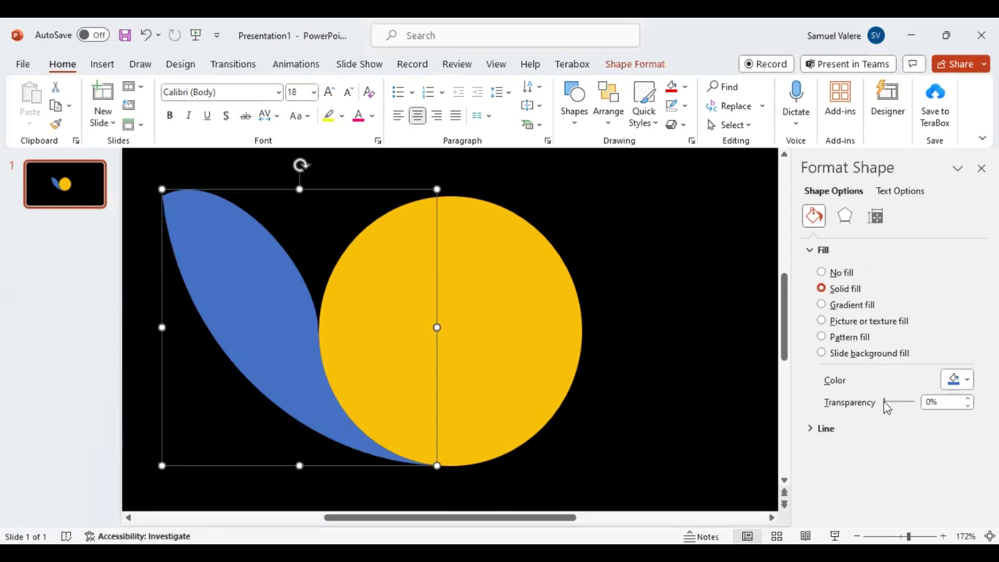
pyautogui.moveTo(893, 406); pyautogui.dragTo(901, 407)
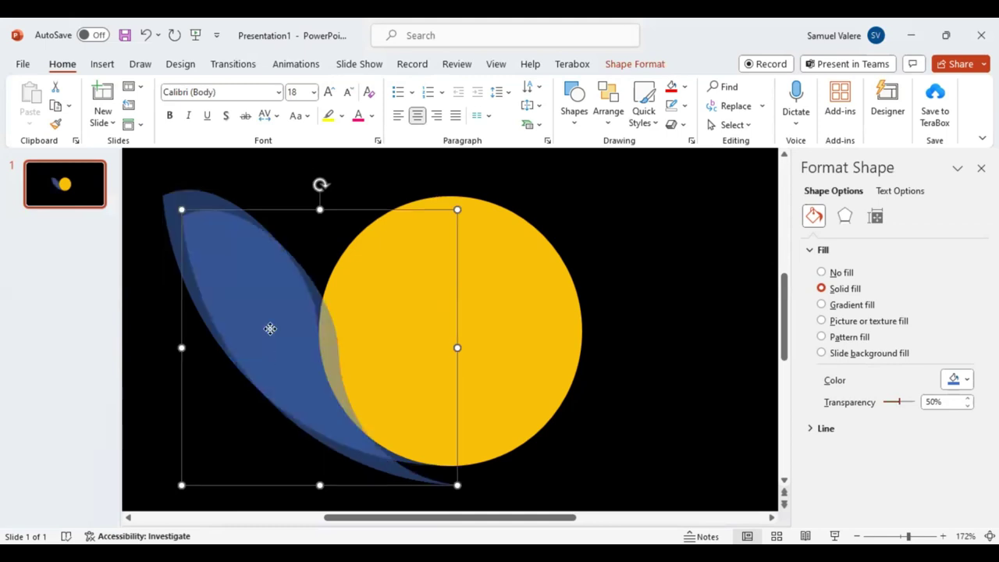
pyautogui.moveTo(257, 347); pyautogui.dragTo(285, 332)
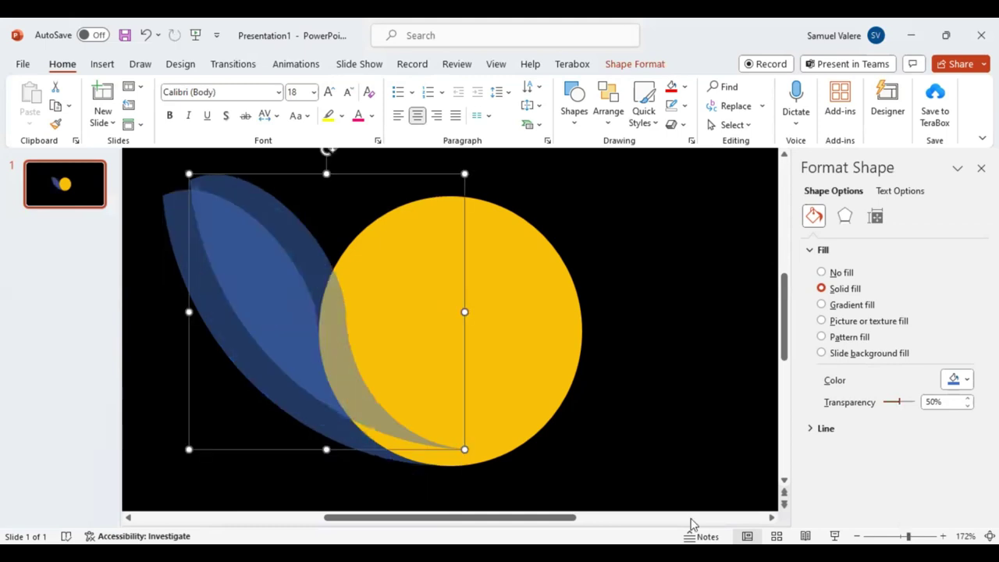
pyautogui.scroll(-5, 694, 525)
pyautogui.moveTo(416, 337); pyautogui.dragTo(416, 328)
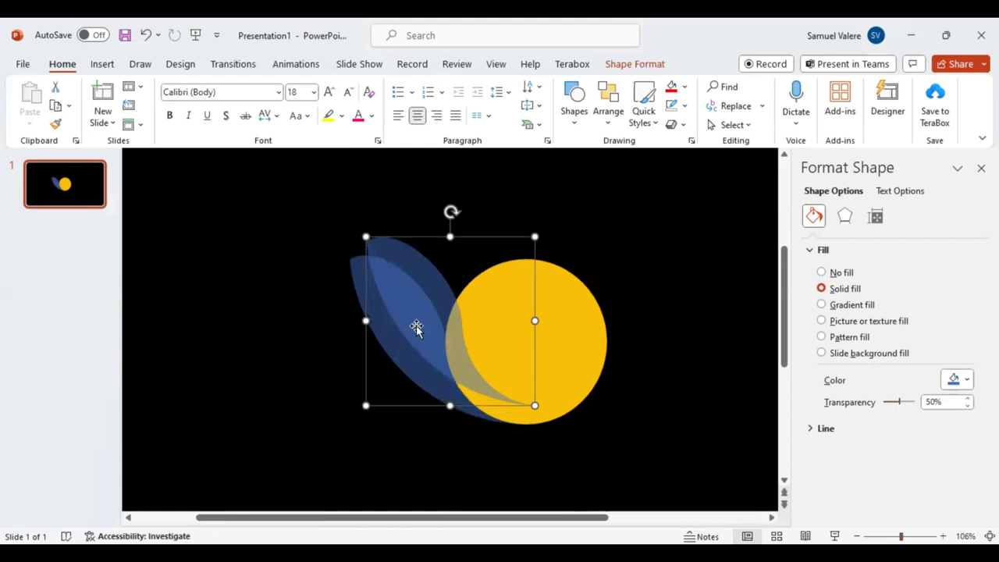
pyautogui.click(643, 66)
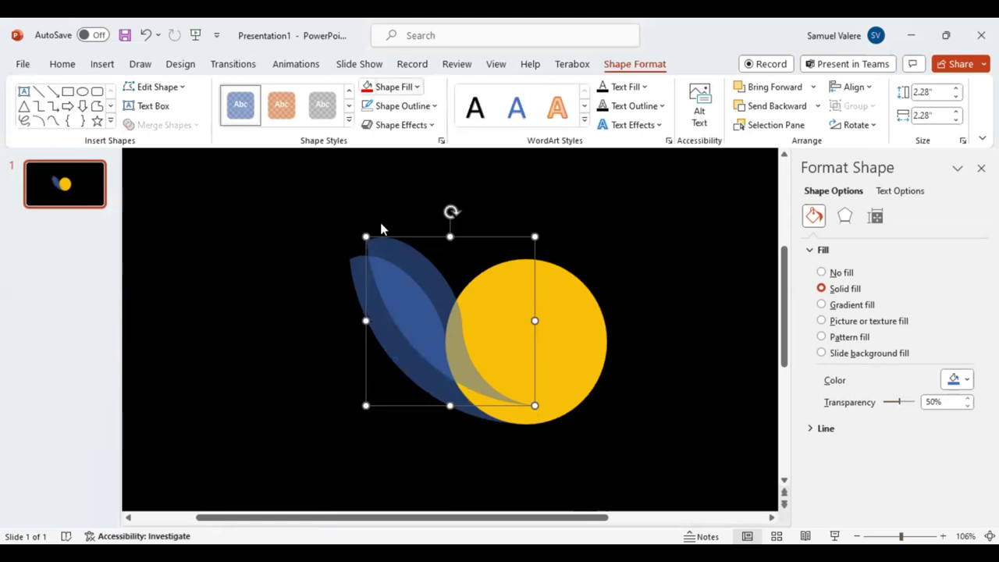
# Step: Fill the duplicate petal red
pyautogui.click(394, 86)
pyautogui.click(381, 225)
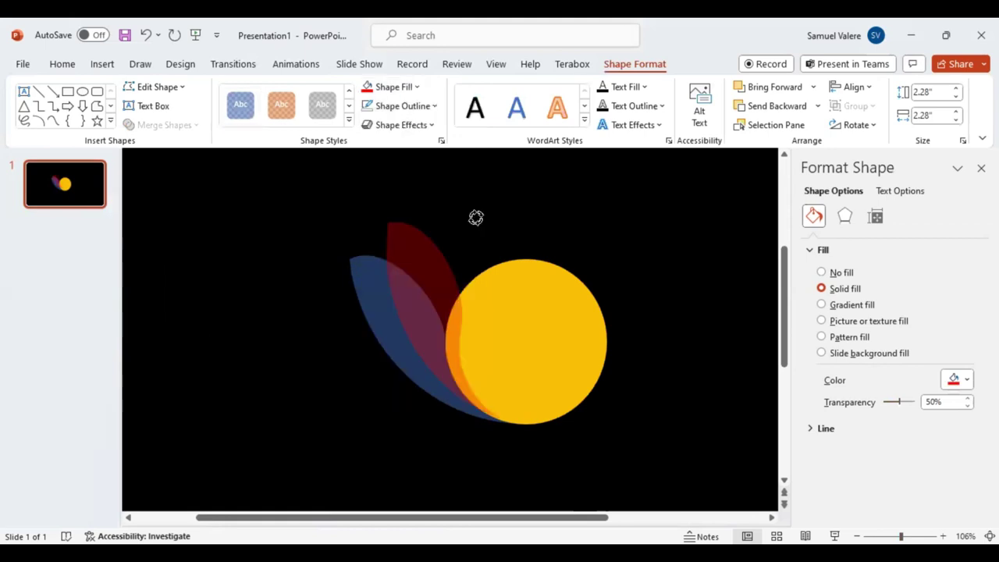
pyautogui.click(475, 218)
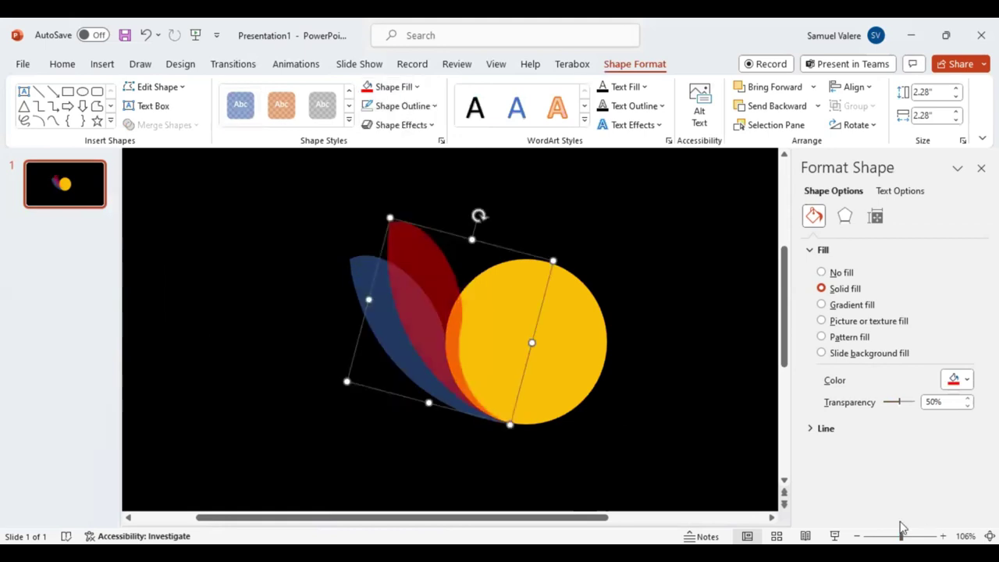
pyautogui.press('Escape')
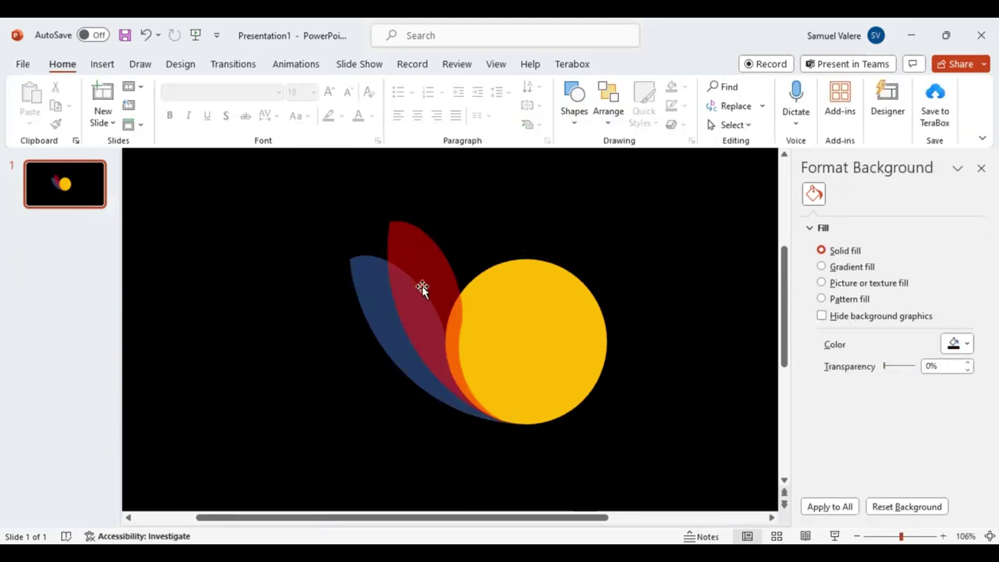
# Step: Set the red petal to 0% transparency, rotate it slightly and nudge it up and right
pyautogui.click(497, 334)
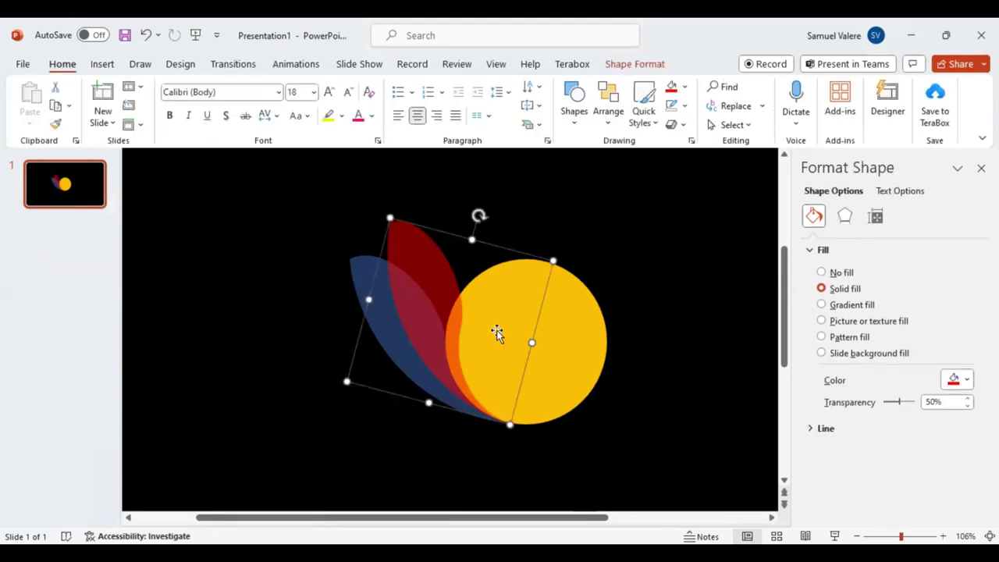
pyautogui.scroll(5, 507, 335)
pyautogui.scroll(-1, 511, 333)
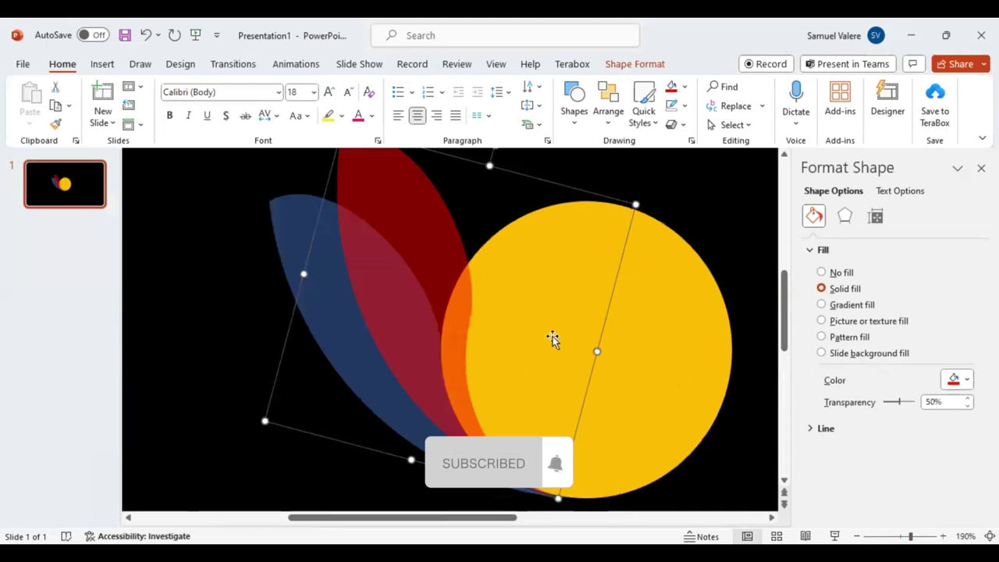
pyautogui.click(699, 473)
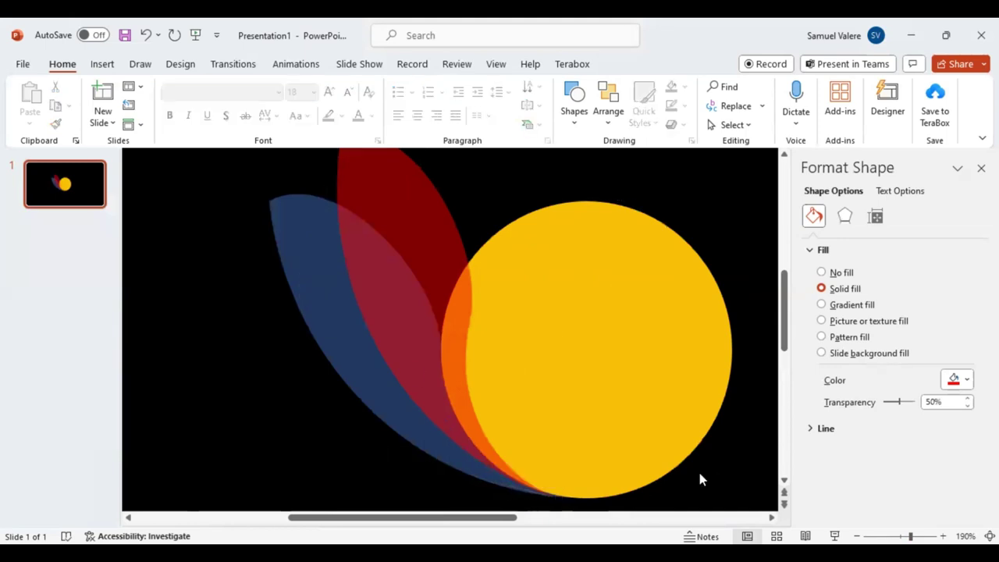
pyautogui.click(415, 372)
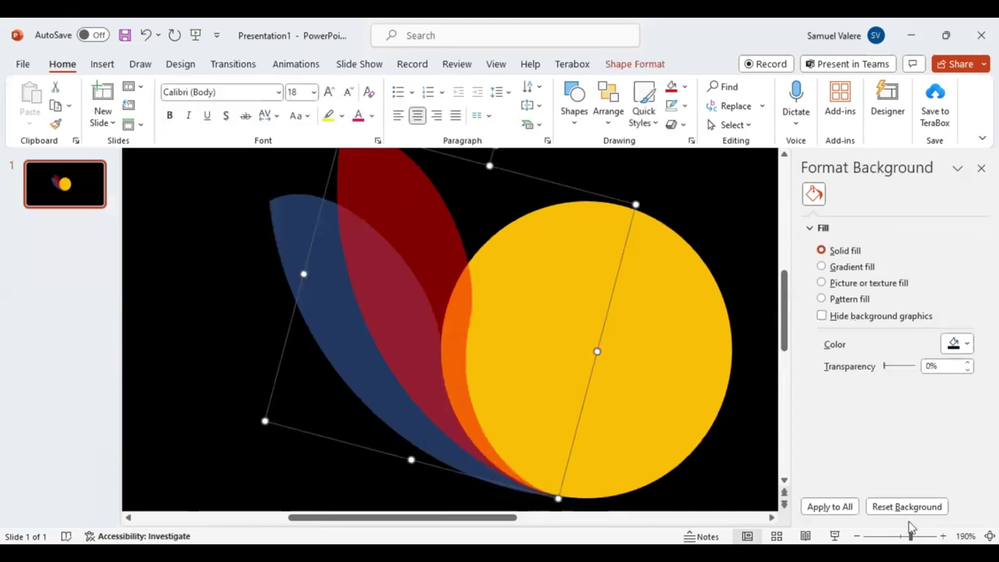
pyautogui.moveTo(908, 530); pyautogui.dragTo(905, 532)
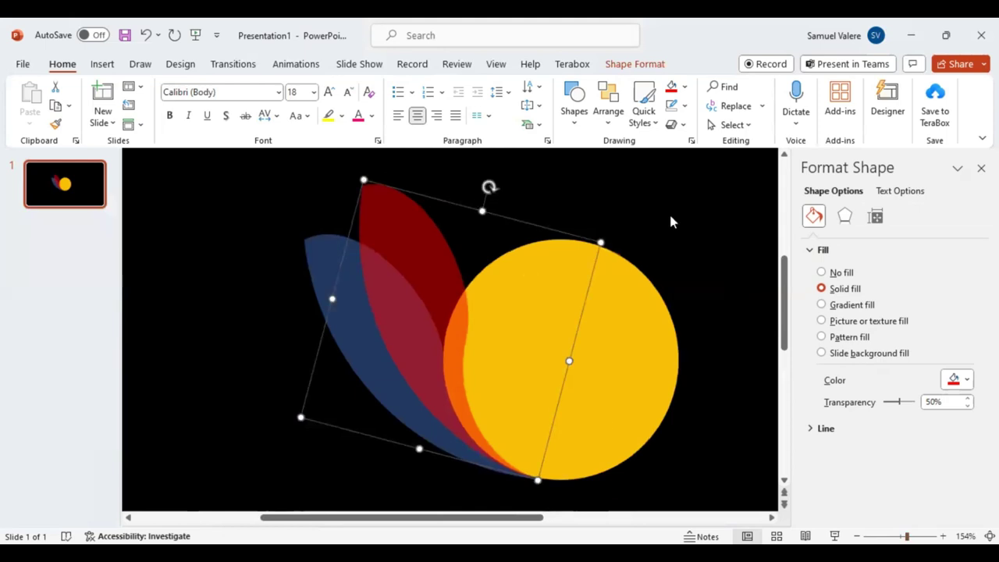
pyautogui.moveTo(898, 401); pyautogui.dragTo(880, 403)
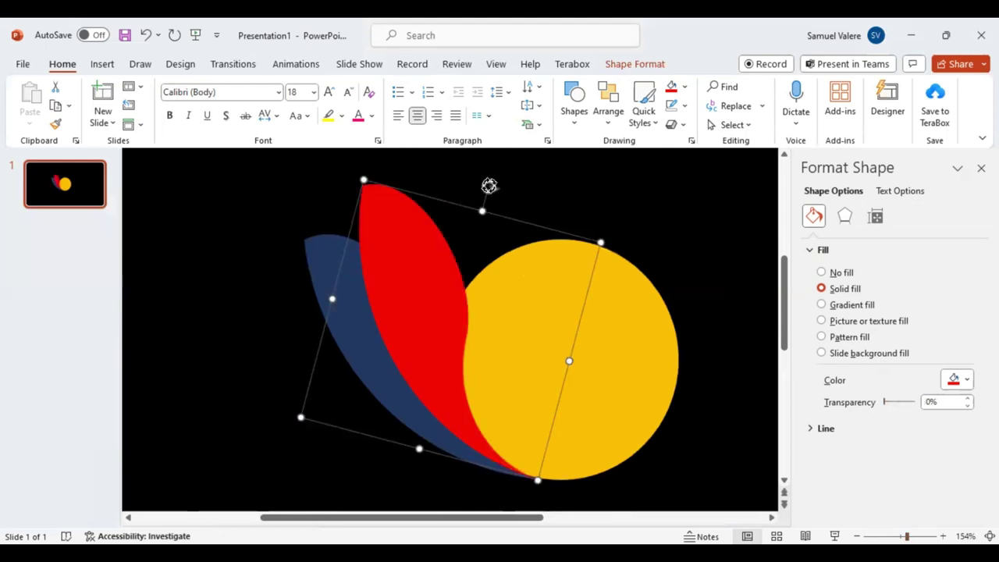
pyautogui.moveTo(489, 187); pyautogui.dragTo(488, 186)
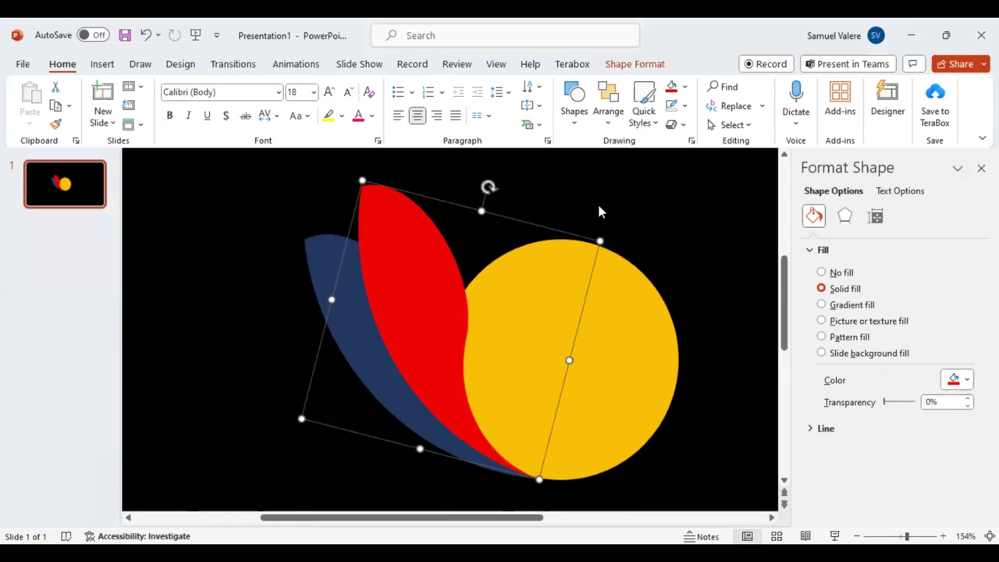
pyautogui.moveTo(465, 273); pyautogui.dragTo(491, 263)
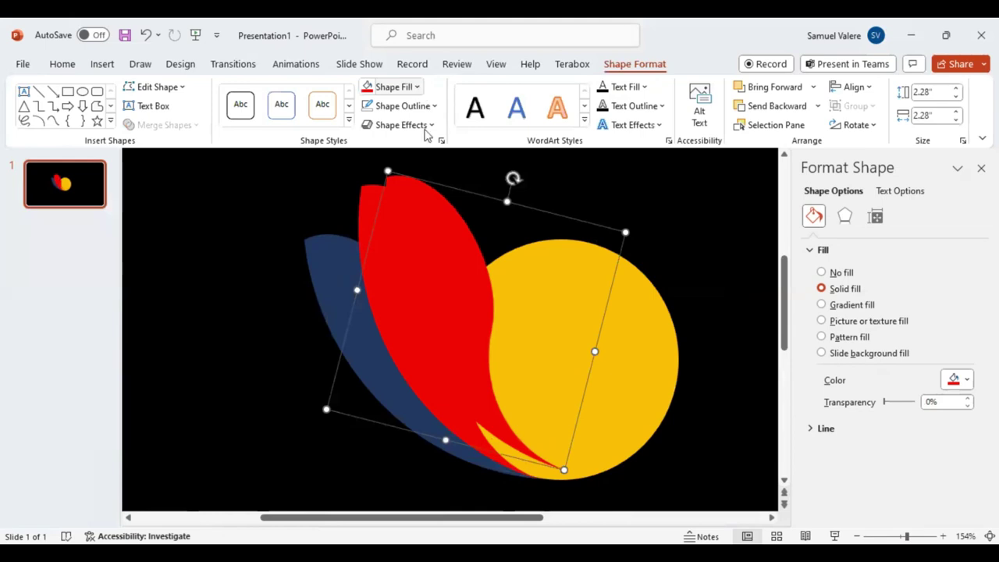
# Step: Fill the third petal with solid green
pyautogui.click(417, 87)
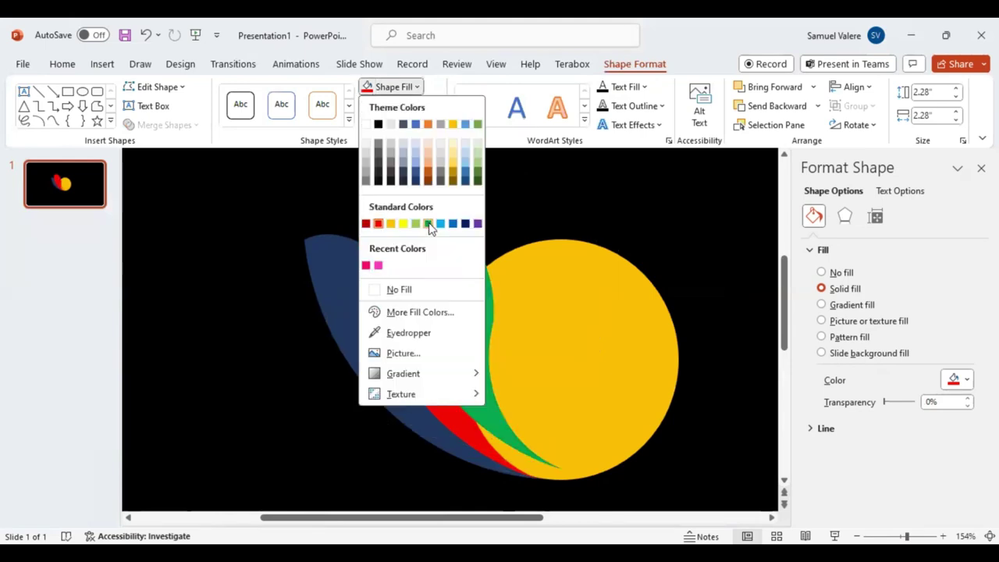
pyautogui.click(429, 223)
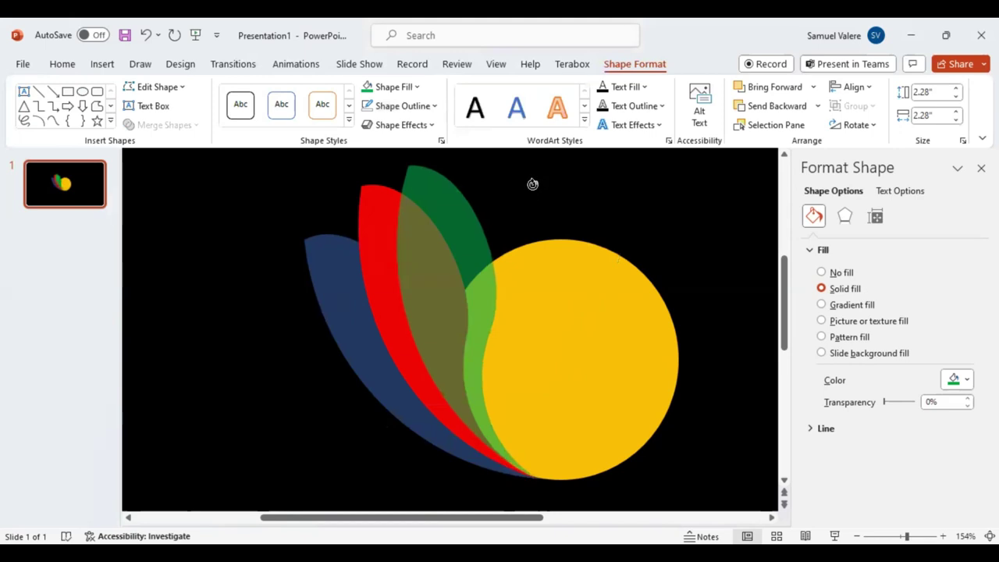
pyautogui.moveTo(463, 309); pyautogui.dragTo(461, 307)
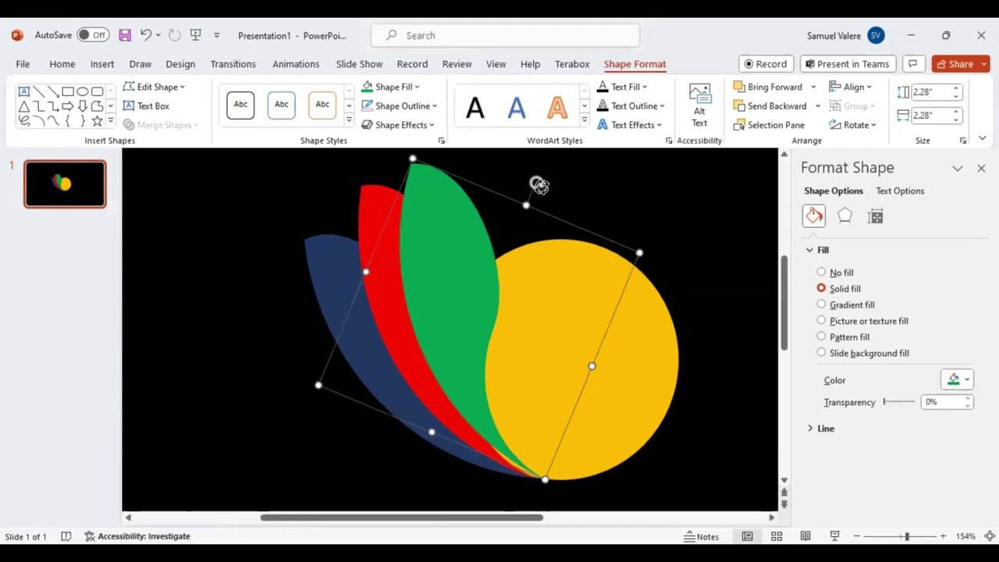
# Step: Rotate the green petal clockwise so it fans out right of the red petal
pyautogui.moveTo(538, 183); pyautogui.dragTo(547, 173)
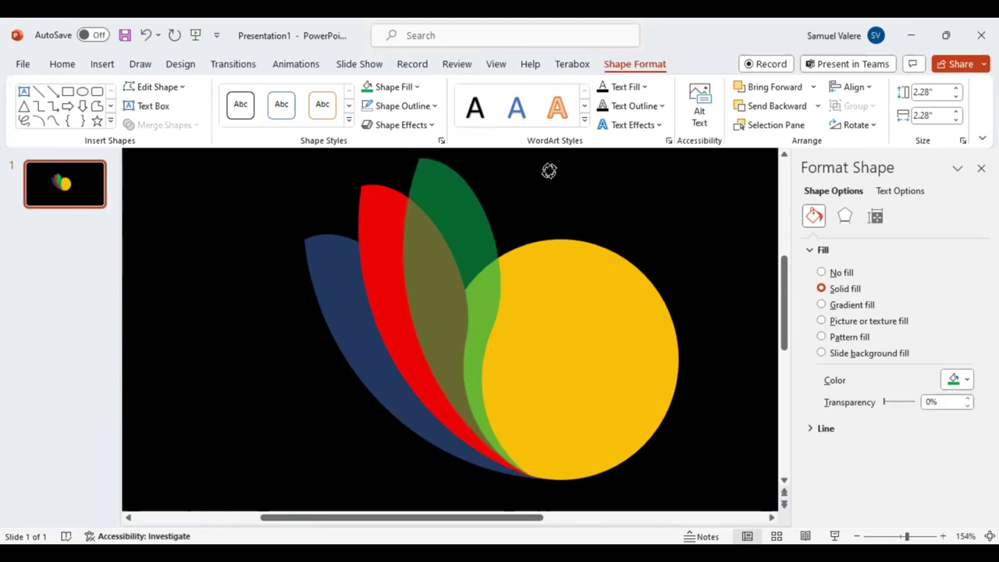
pyautogui.moveTo(547, 173); pyautogui.dragTo(539, 182)
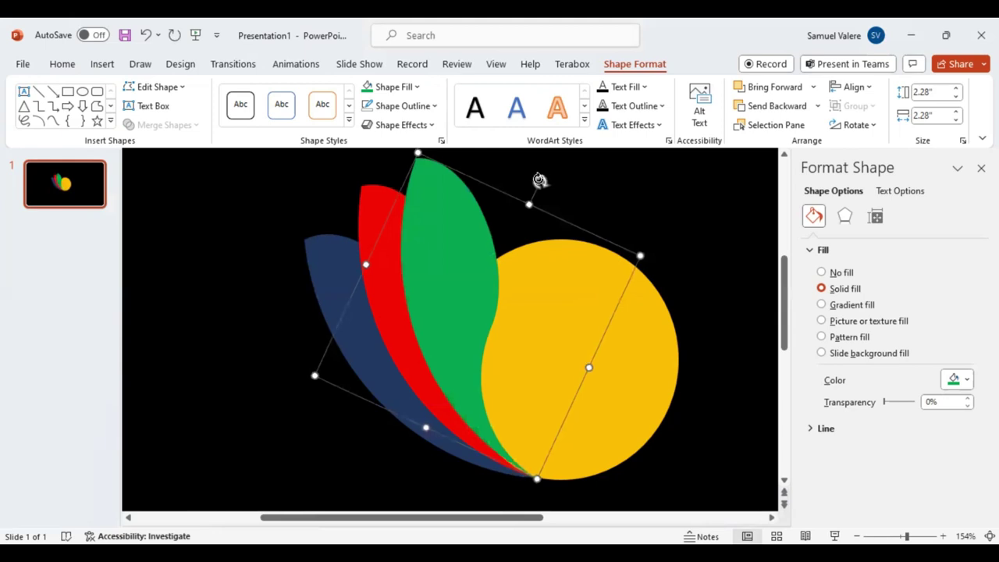
pyautogui.click(695, 391)
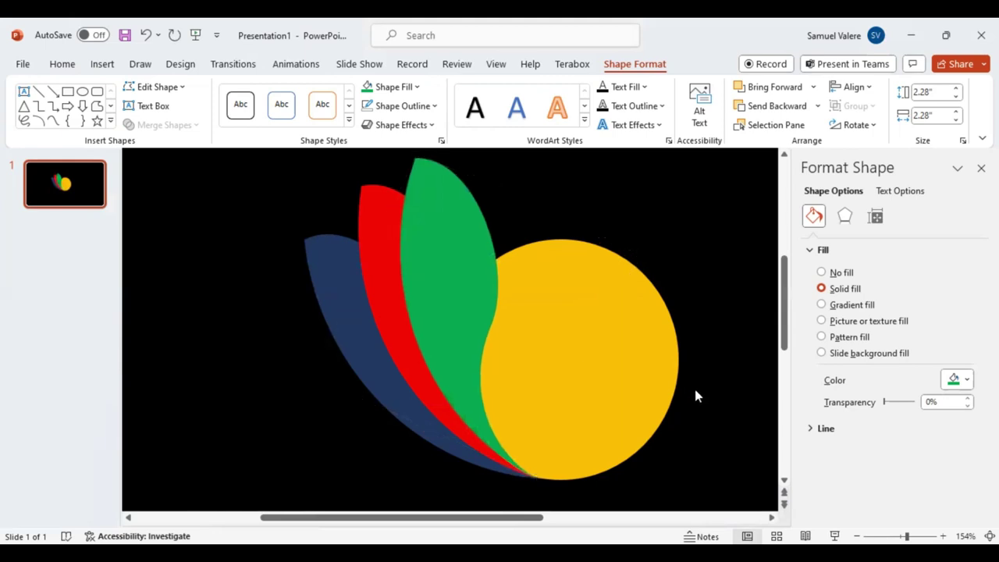
pyautogui.click(438, 241)
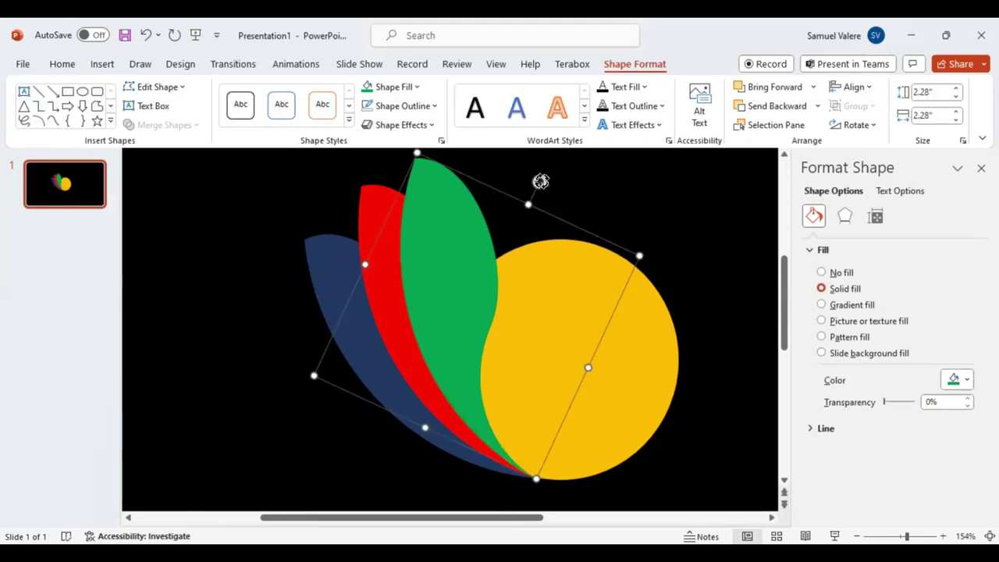
pyautogui.moveTo(539, 179); pyautogui.dragTo(539, 182)
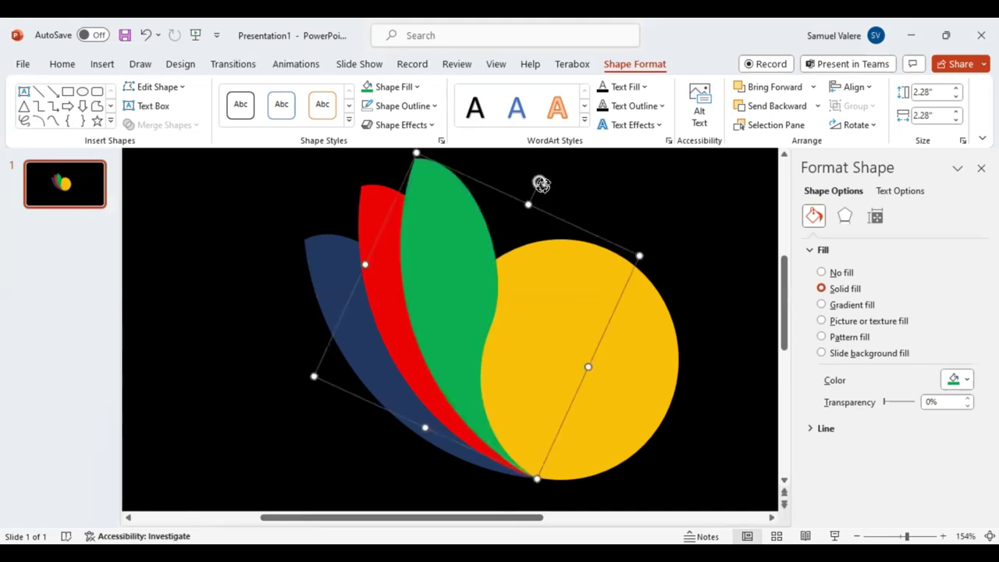
pyautogui.moveTo(540, 182); pyautogui.dragTo(535, 191)
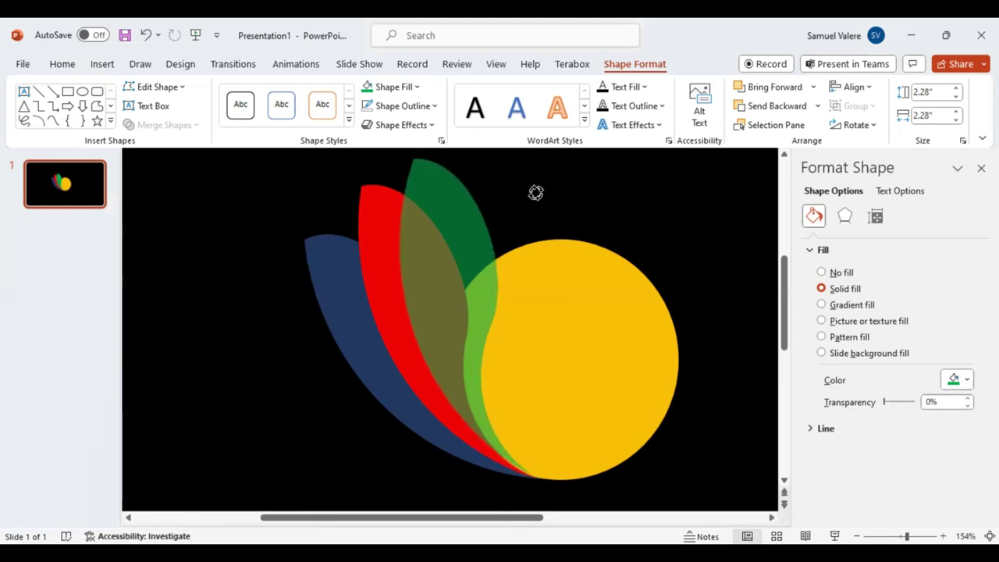
pyautogui.moveTo(535, 192); pyautogui.dragTo(535, 196)
pyautogui.click(702, 402)
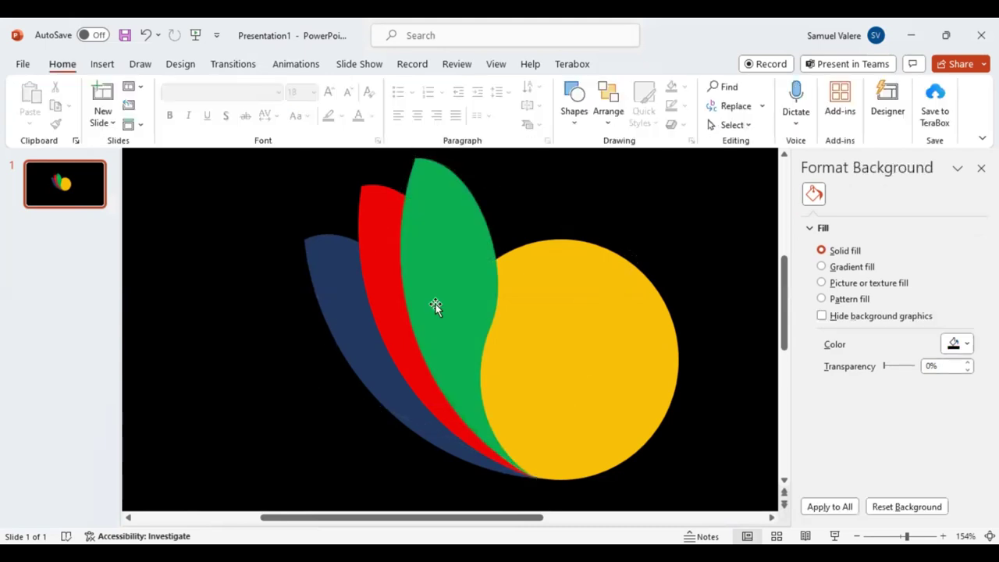
pyautogui.click(432, 306)
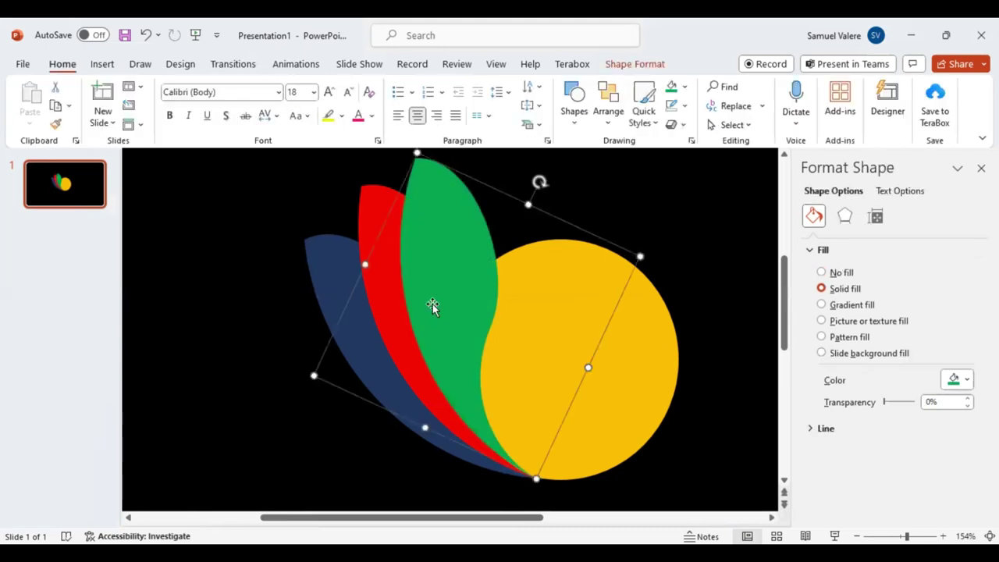
# Step: Shift the copied petal slightly right and down and fill it pink
pyautogui.moveTo(435, 309); pyautogui.dragTo(453, 327)
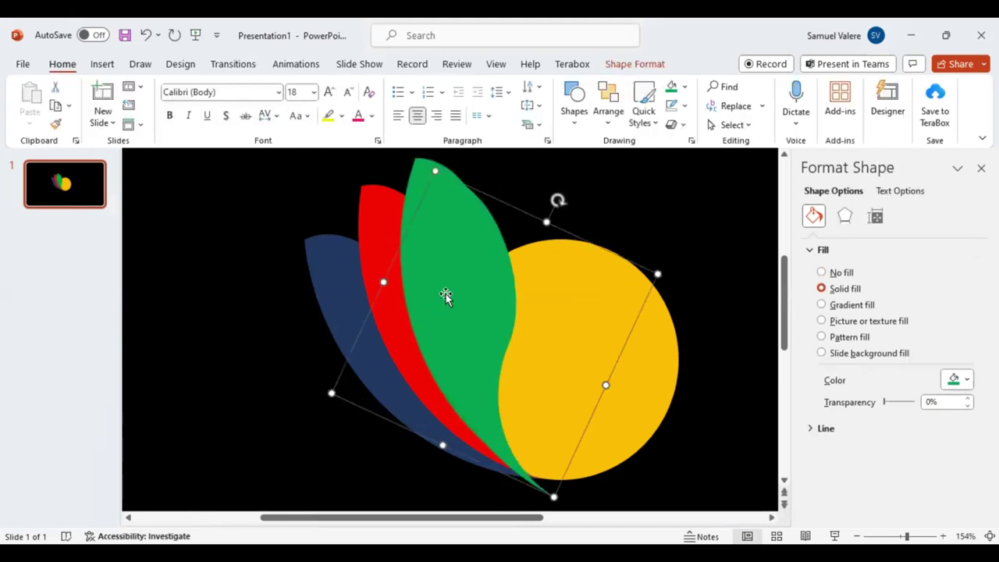
pyautogui.click(634, 64)
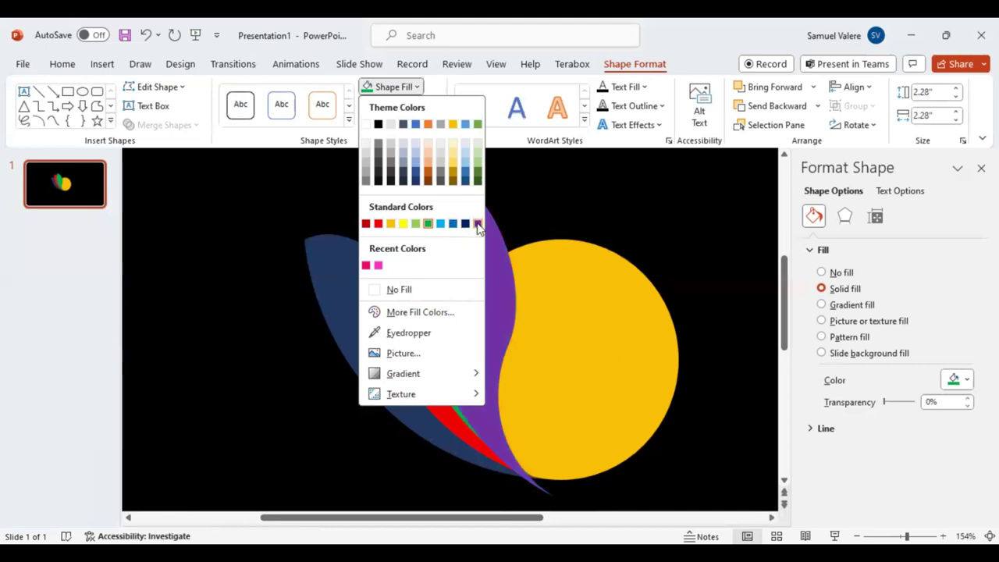
pyautogui.click(379, 265)
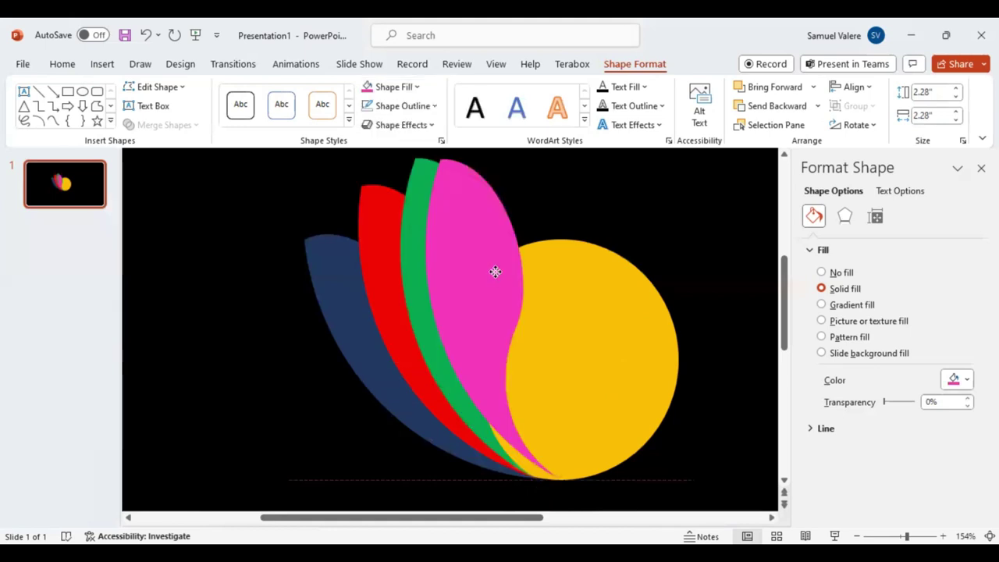
# Step: Tilt the pink petal clockwise into the fan over the yellow circle
pyautogui.click(494, 271)
pyautogui.moveTo(572, 181); pyautogui.dragTo(580, 188)
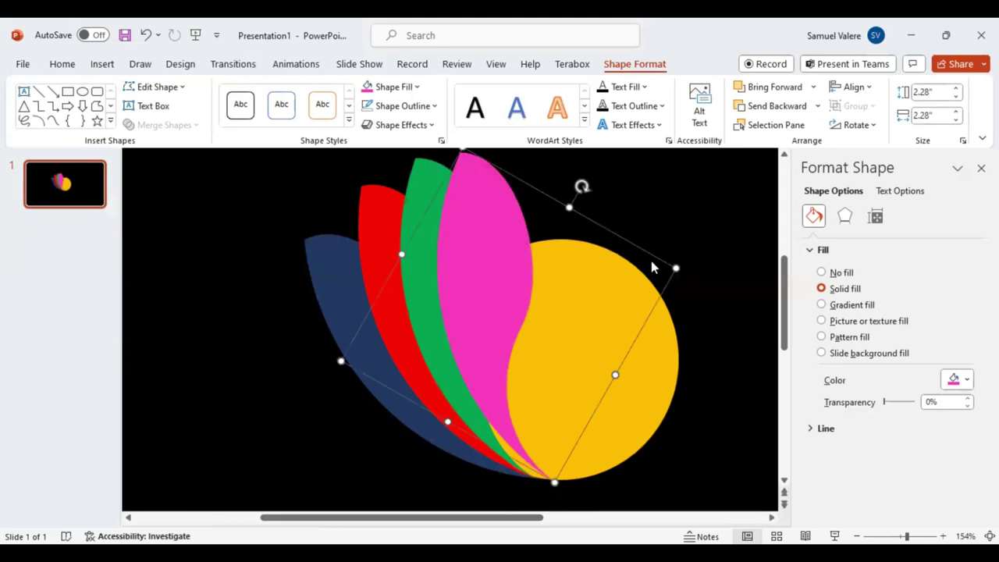
pyautogui.scroll(1, 651, 261)
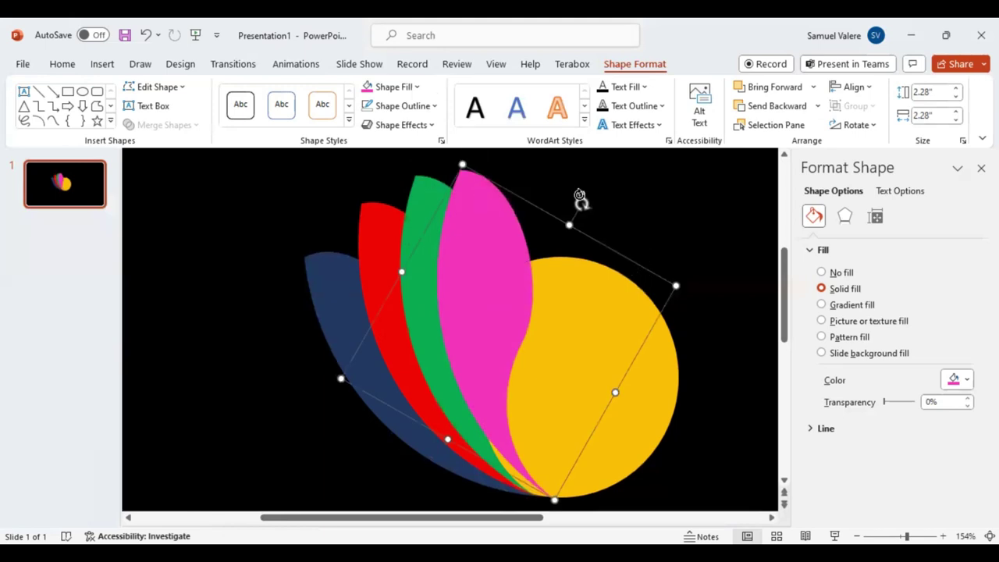
pyautogui.hotkey('ctrl', 'z')
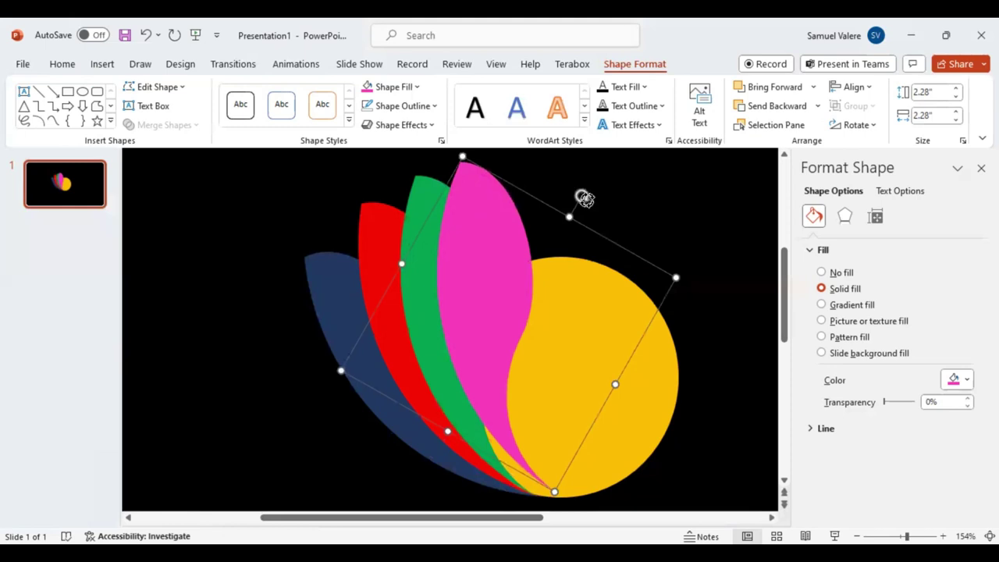
pyautogui.moveTo(584, 196); pyautogui.dragTo(598, 224)
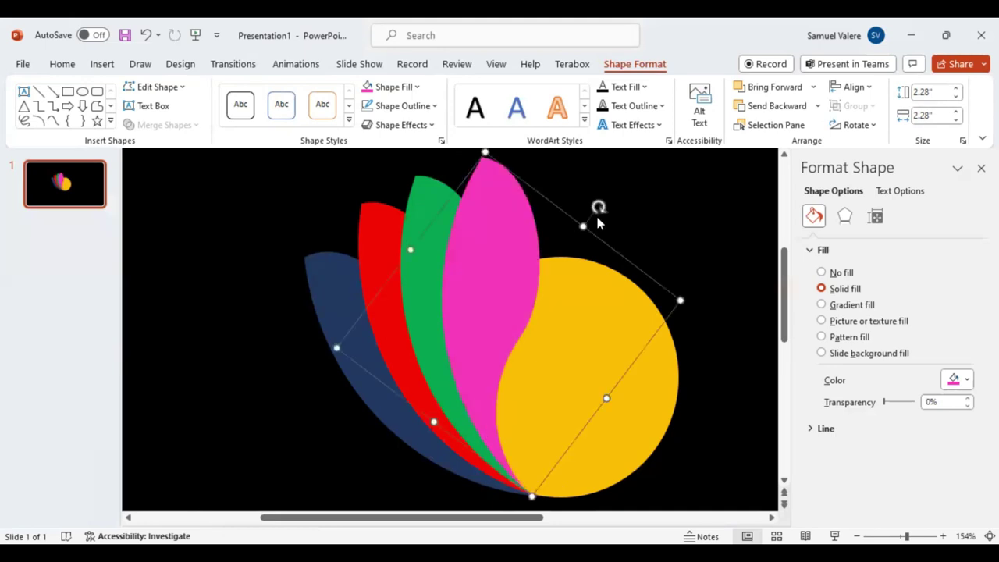
pyautogui.press('Escape')
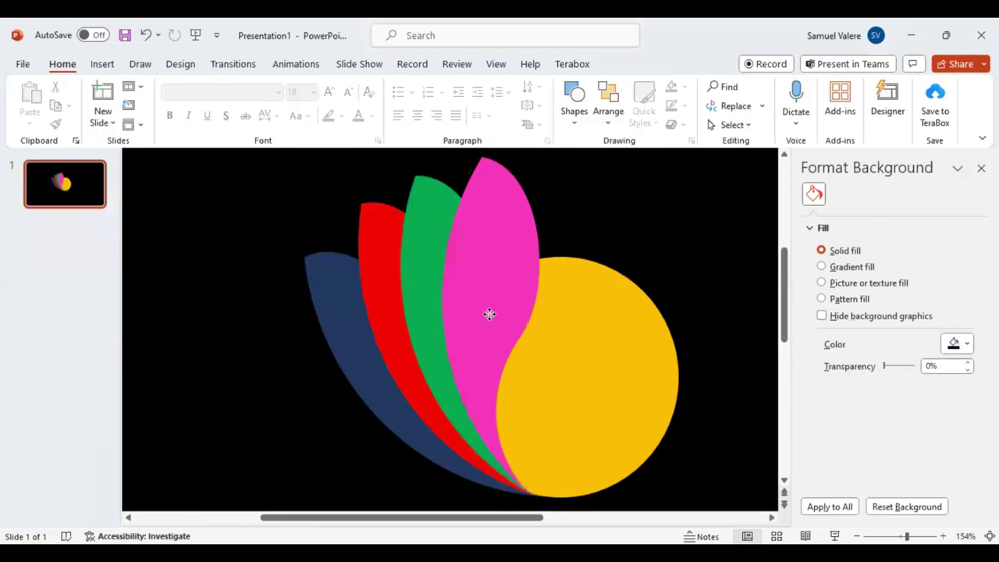
pyautogui.click(489, 313)
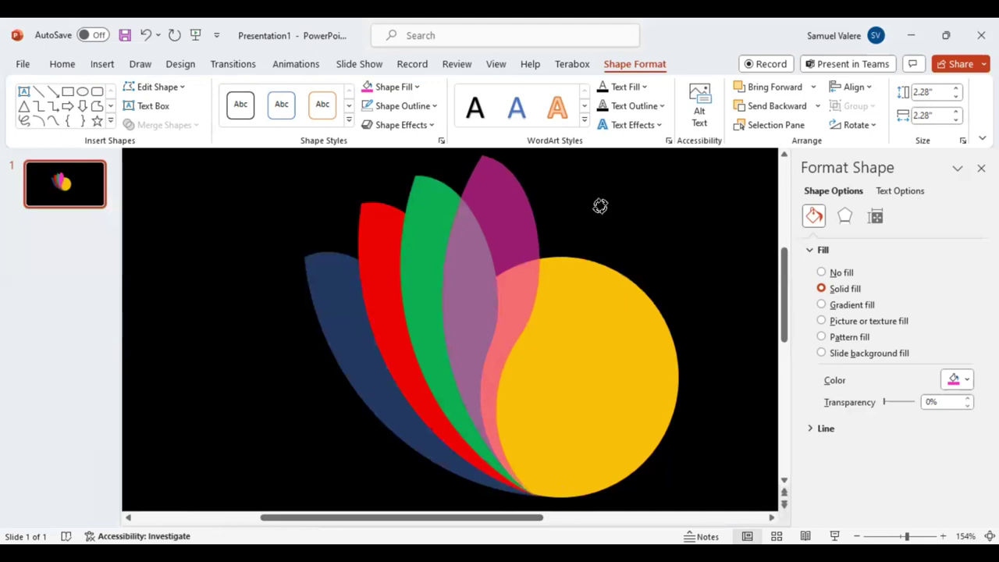
pyautogui.moveTo(599, 206); pyautogui.dragTo(599, 206)
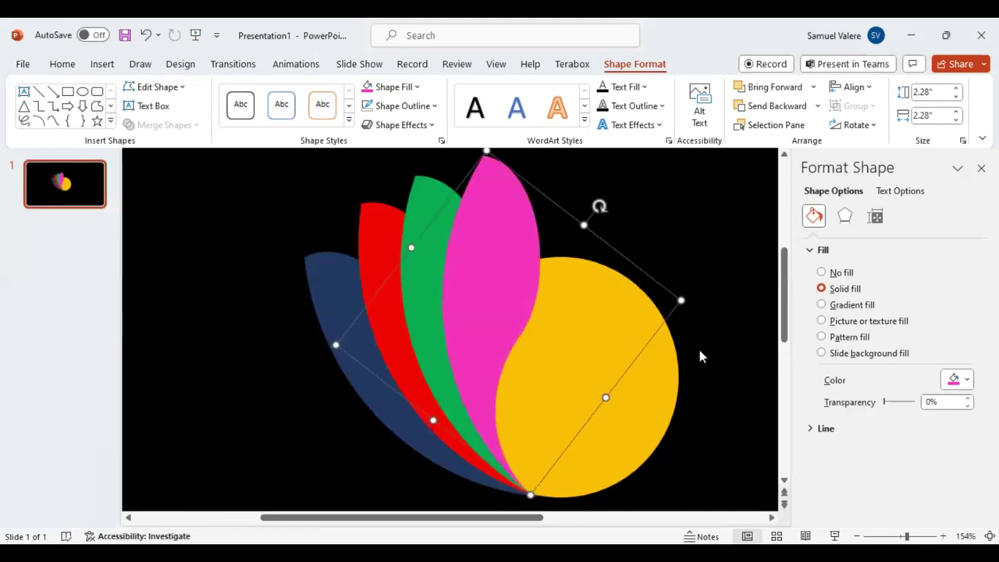
pyautogui.click(689, 346)
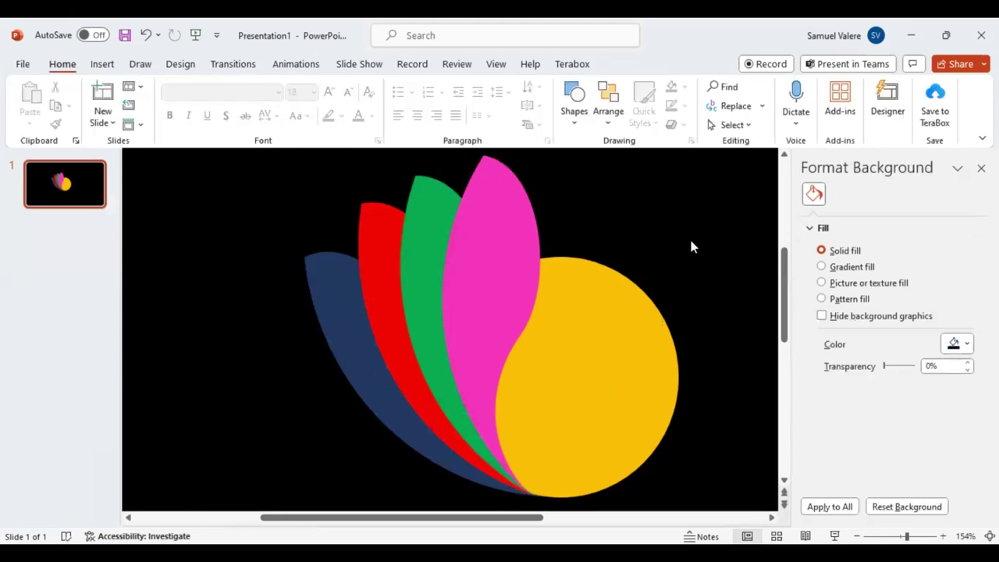
# Step: Nudge the pink petal right and down and fine-tune its rightward angle
pyautogui.click(901, 528)
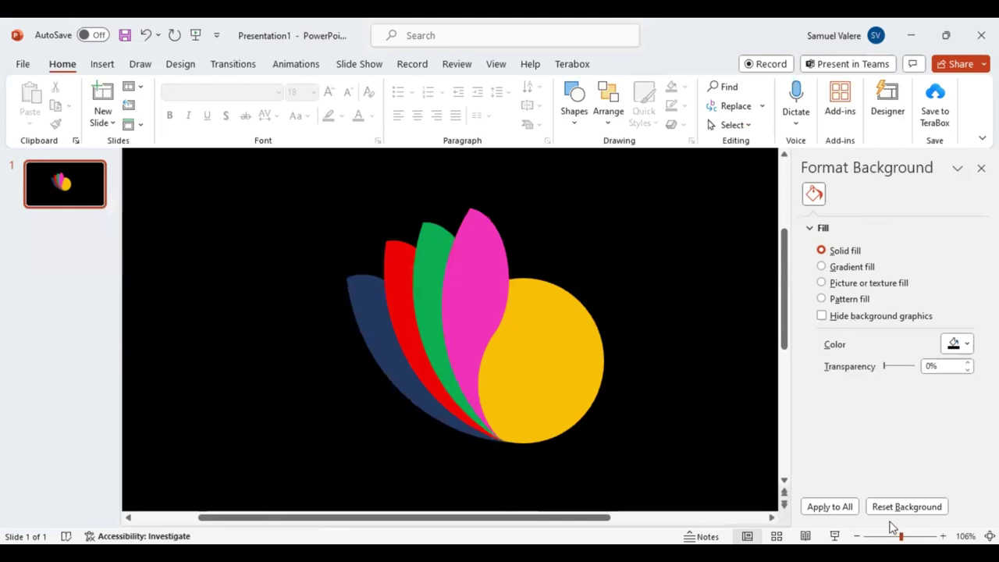
pyautogui.click(483, 293)
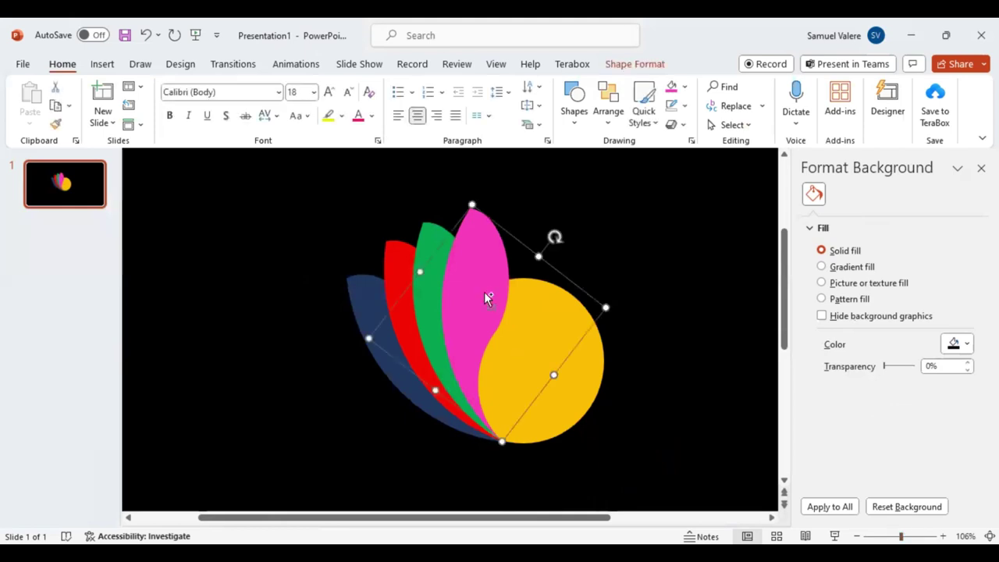
pyautogui.moveTo(484, 296); pyautogui.dragTo(496, 308)
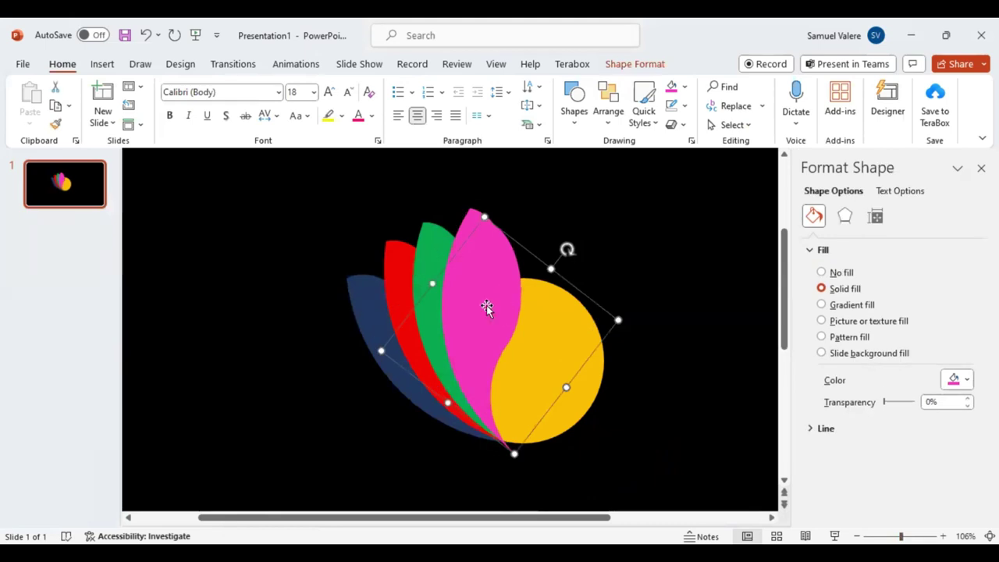
pyautogui.moveTo(566, 250); pyautogui.dragTo(615, 255)
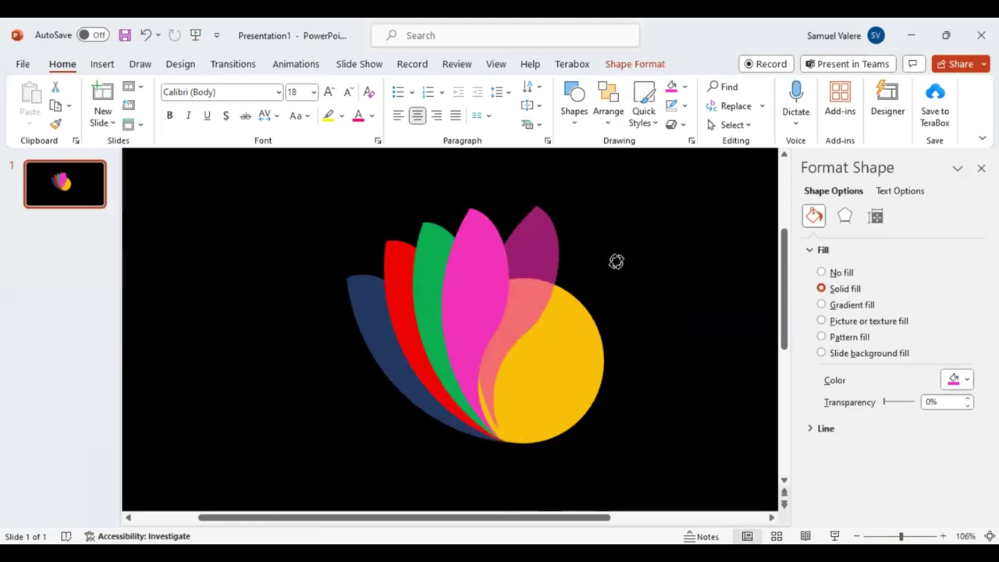
pyautogui.moveTo(614, 254); pyautogui.dragTo(614, 262)
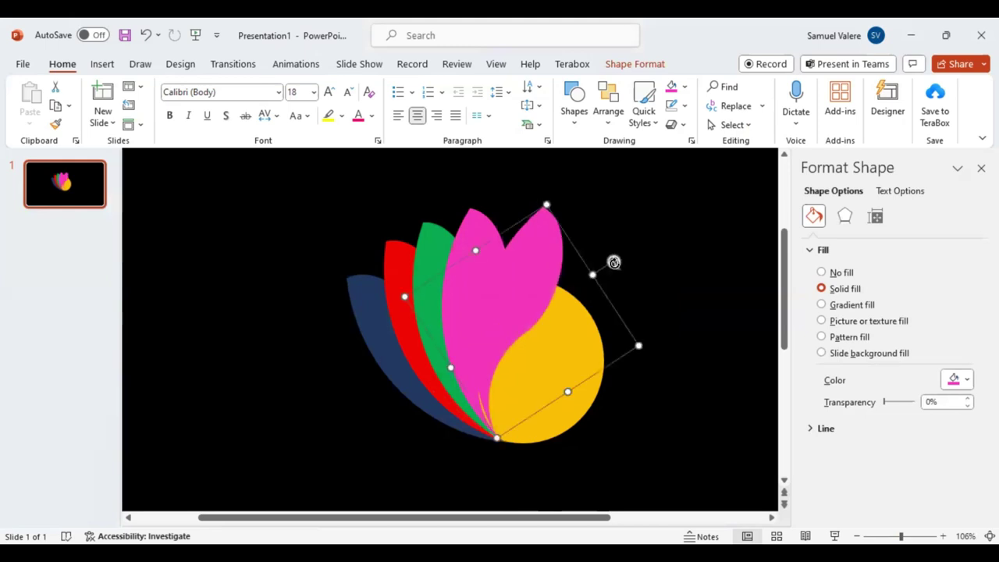
pyautogui.moveTo(614, 263); pyautogui.dragTo(615, 262)
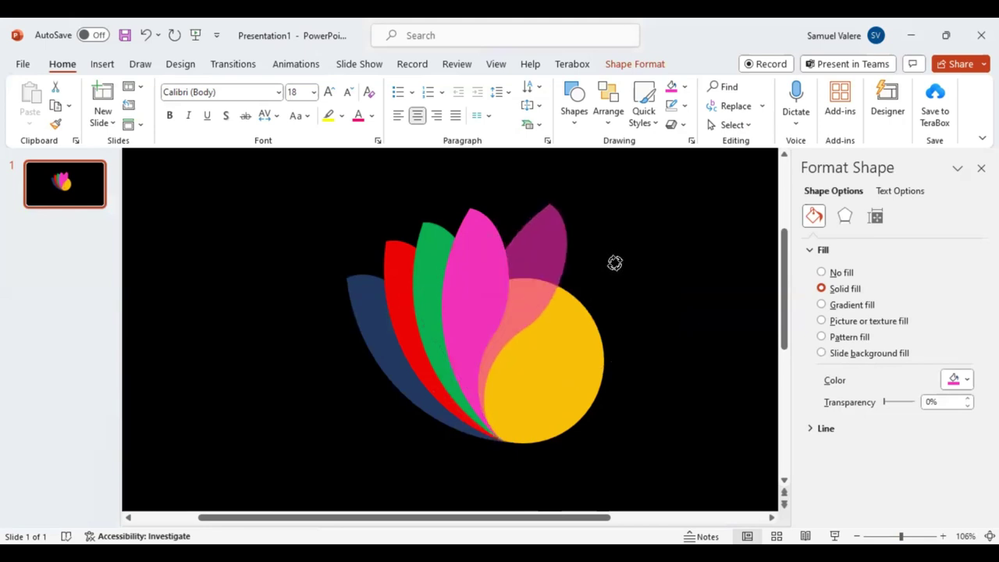
pyautogui.moveTo(615, 262); pyautogui.dragTo(614, 263)
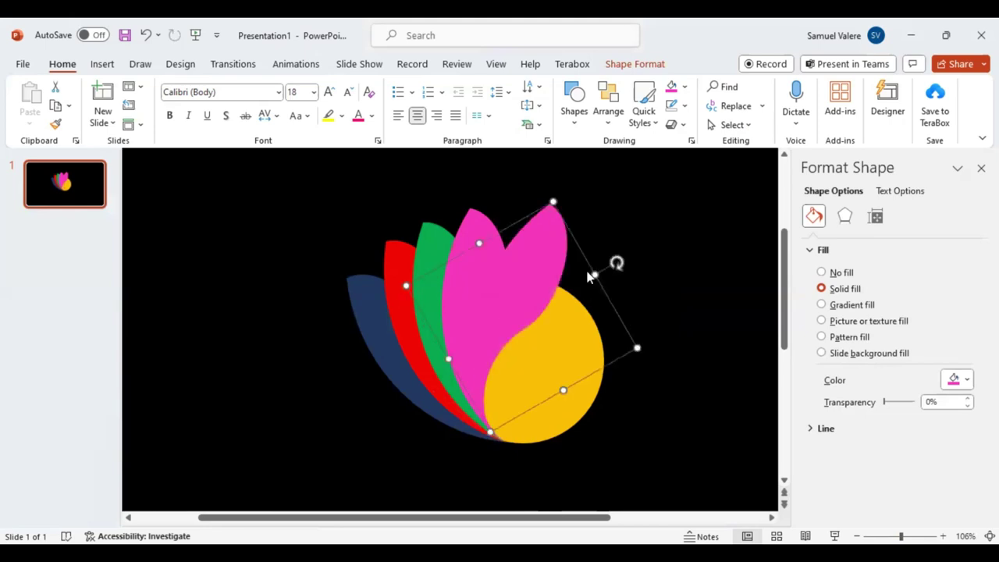
pyautogui.click(680, 266)
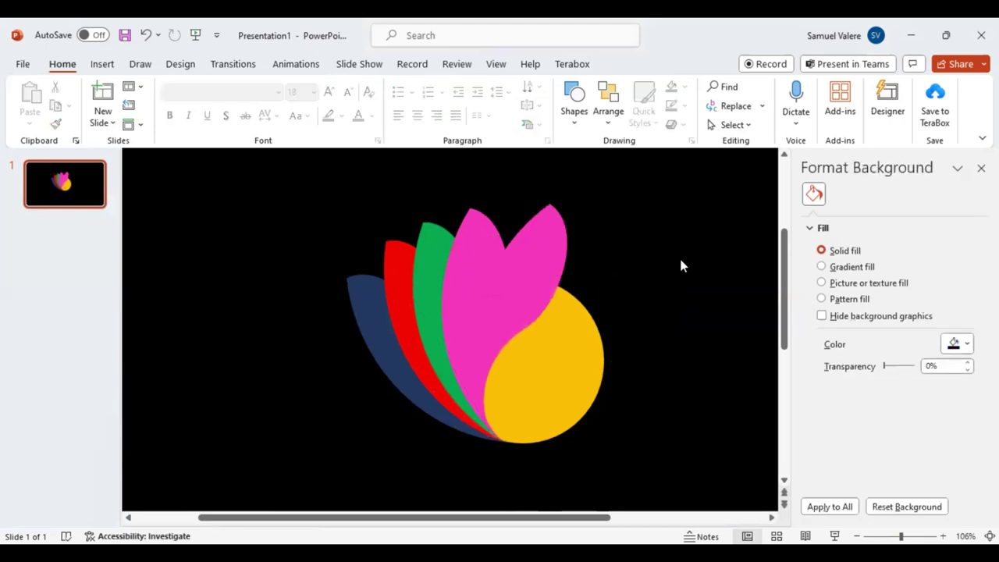
# Step: Delete the yellow circle and fragment all overlapping petals with Merge Shapes > Fragment
pyautogui.click(583, 362)
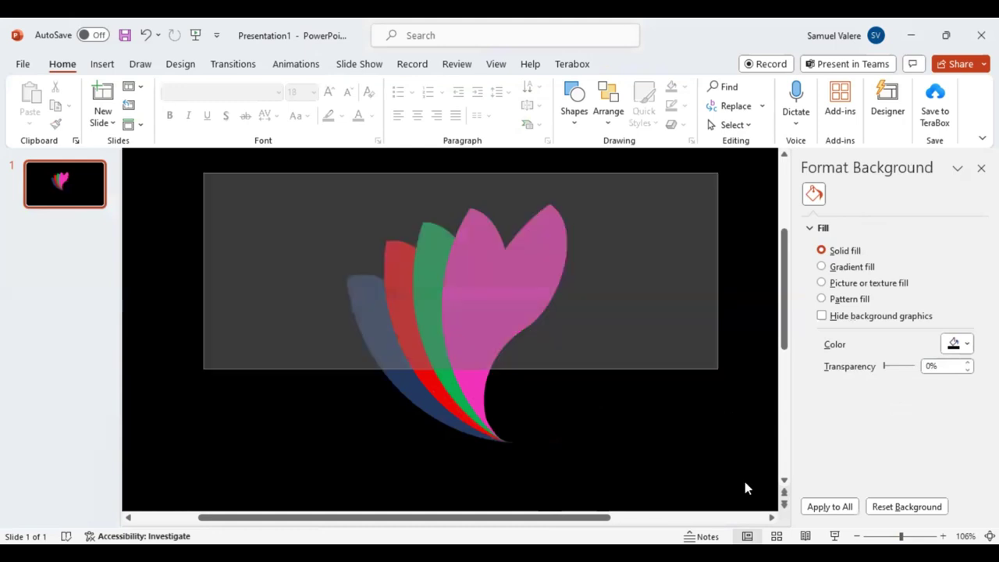
pyautogui.moveTo(530, 369); pyautogui.dragTo(530, 368)
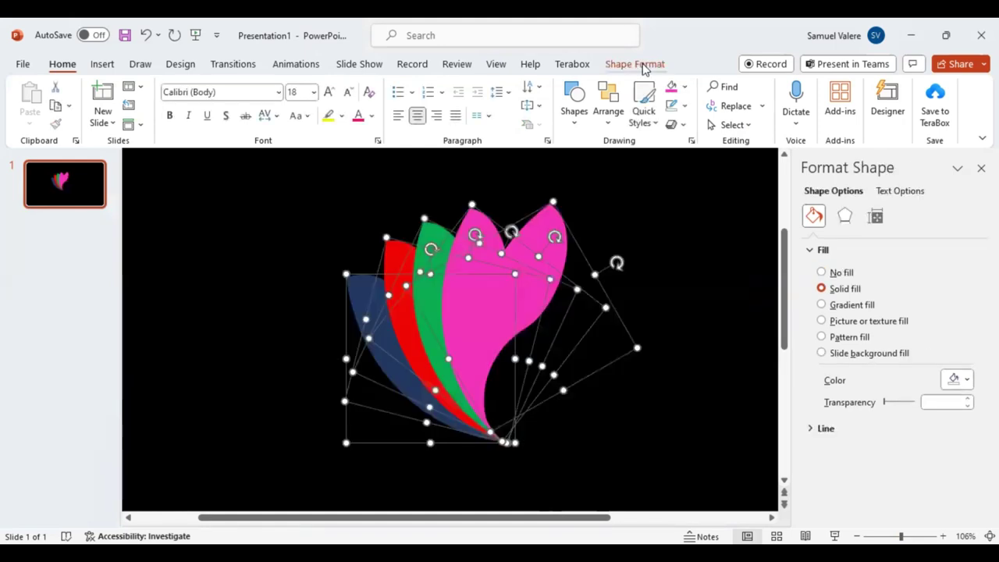
pyautogui.click(645, 67)
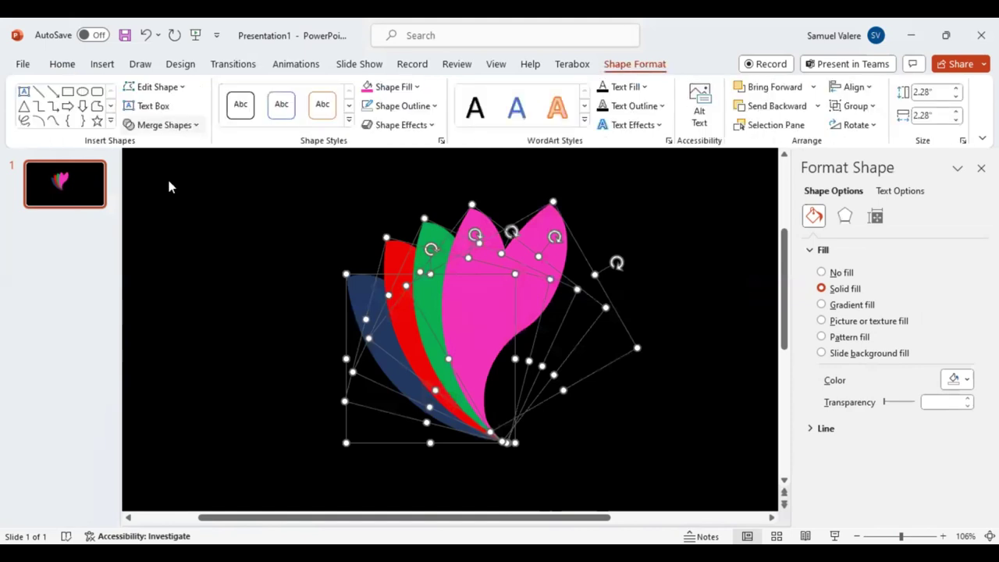
pyautogui.click(166, 124)
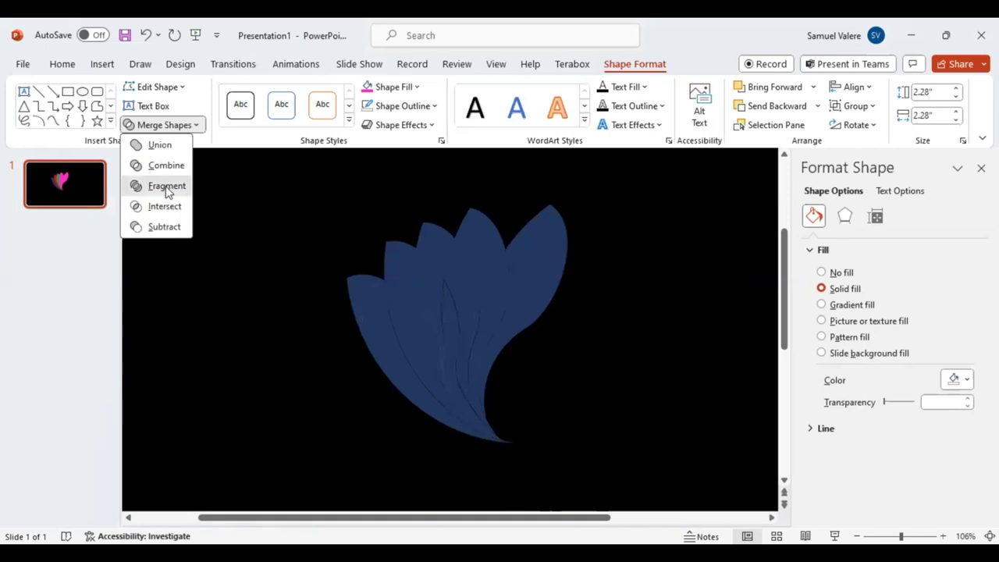
pyautogui.click(396, 338)
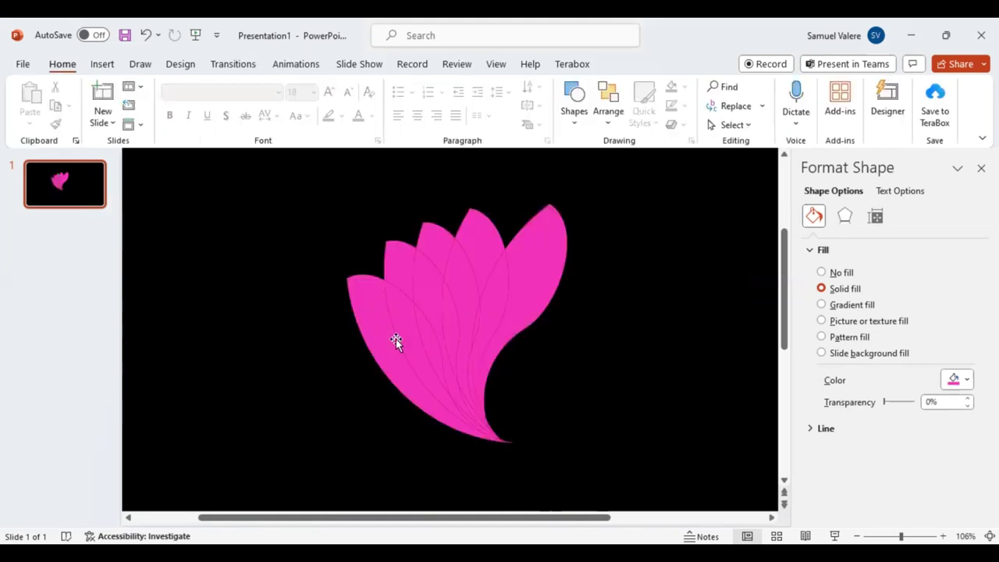
# Step: Colour the leftmost petal red and the second petal and base piece yellow
pyautogui.click(380, 334)
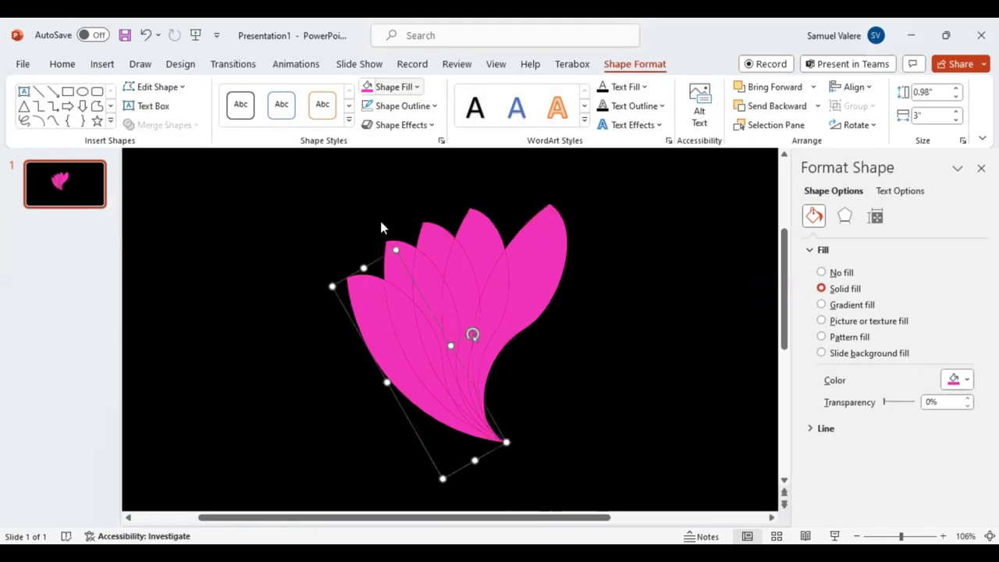
pyautogui.click(401, 285)
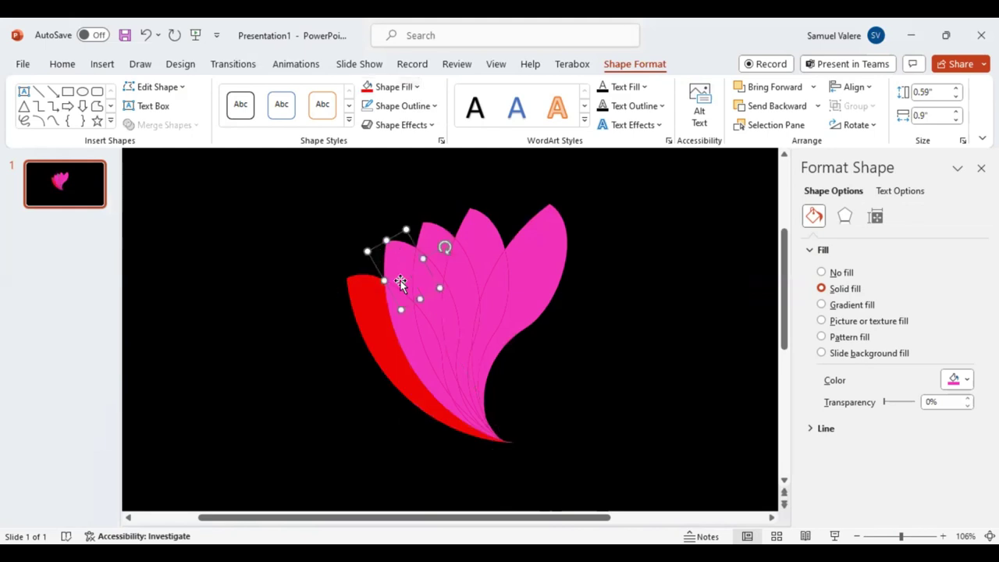
pyautogui.keyDown('shift'); pyautogui.click(401, 335); pyautogui.keyUp('shift')
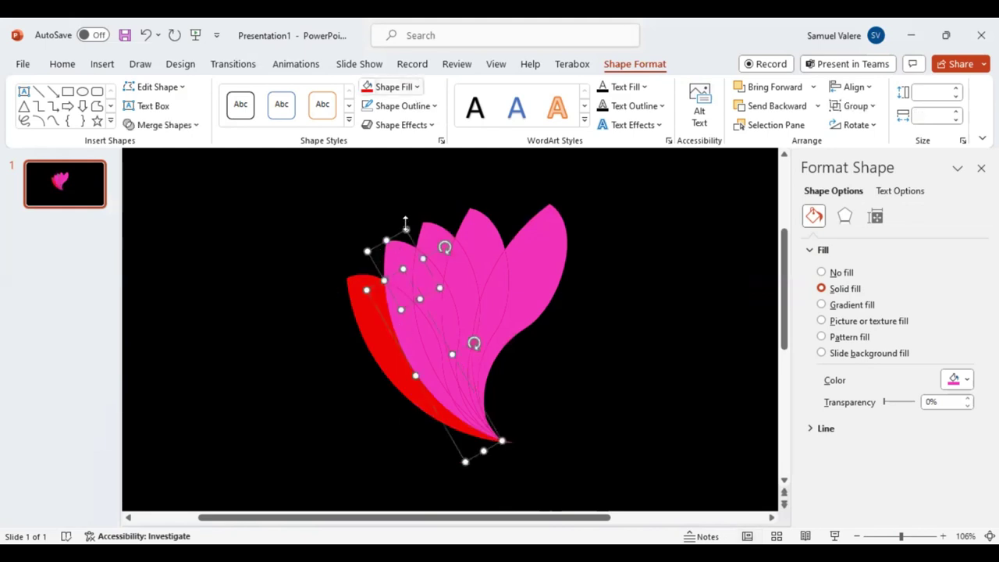
pyautogui.click(476, 427)
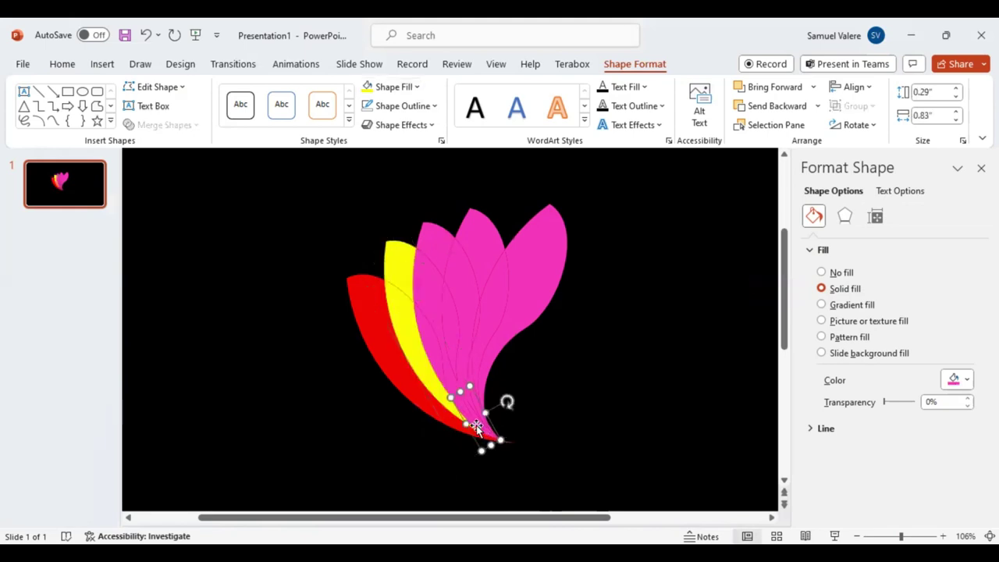
pyautogui.click(386, 87)
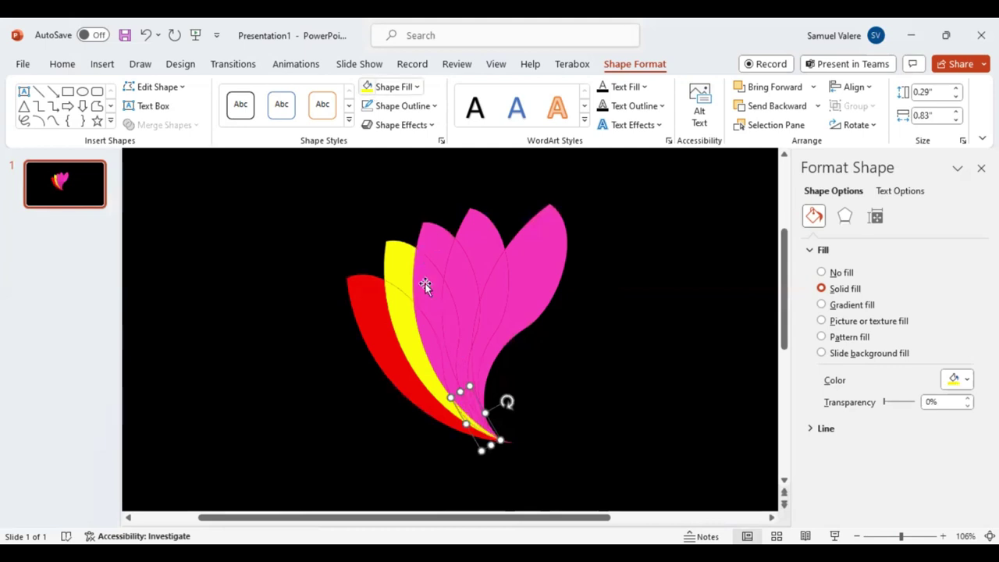
# Step: Colour the third petal's pieces blue and the fourth petal deep pink
pyautogui.click(424, 285)
pyautogui.keyDown('shift'); pyautogui.click(428, 334); pyautogui.keyUp('shift')
pyautogui.keyDown('shift'); pyautogui.click(429, 337); pyautogui.keyUp('shift')
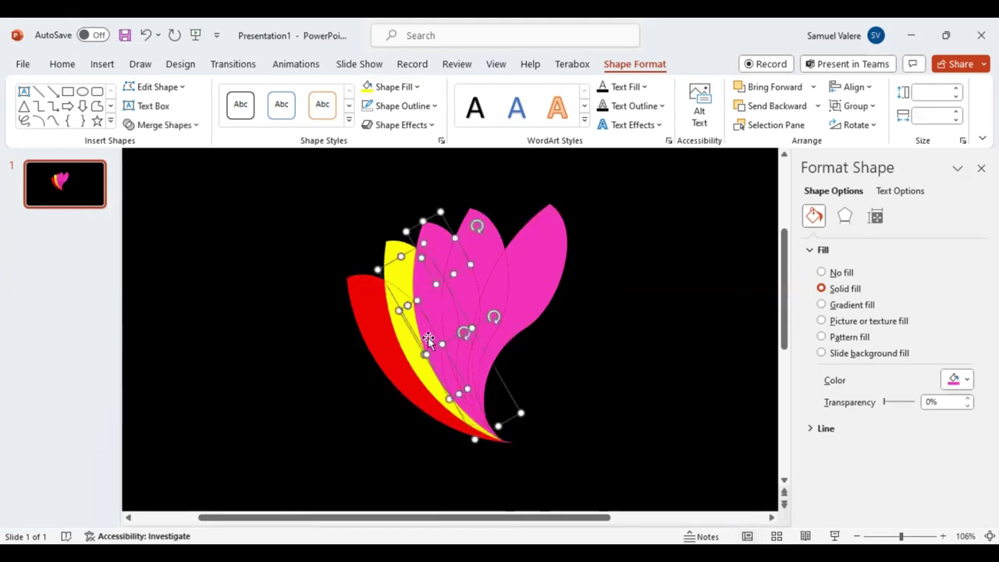
pyautogui.click(394, 86)
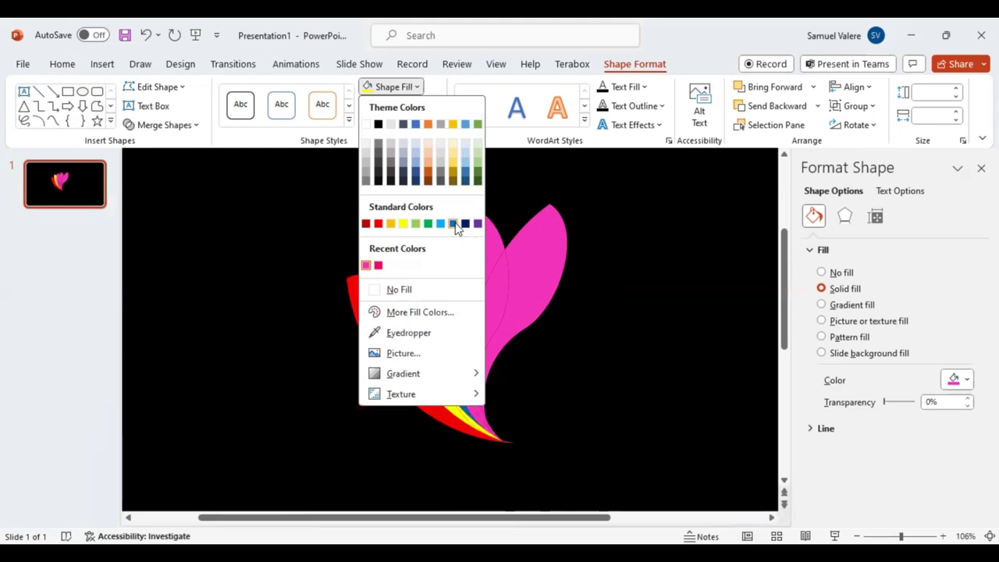
pyautogui.press('Escape')
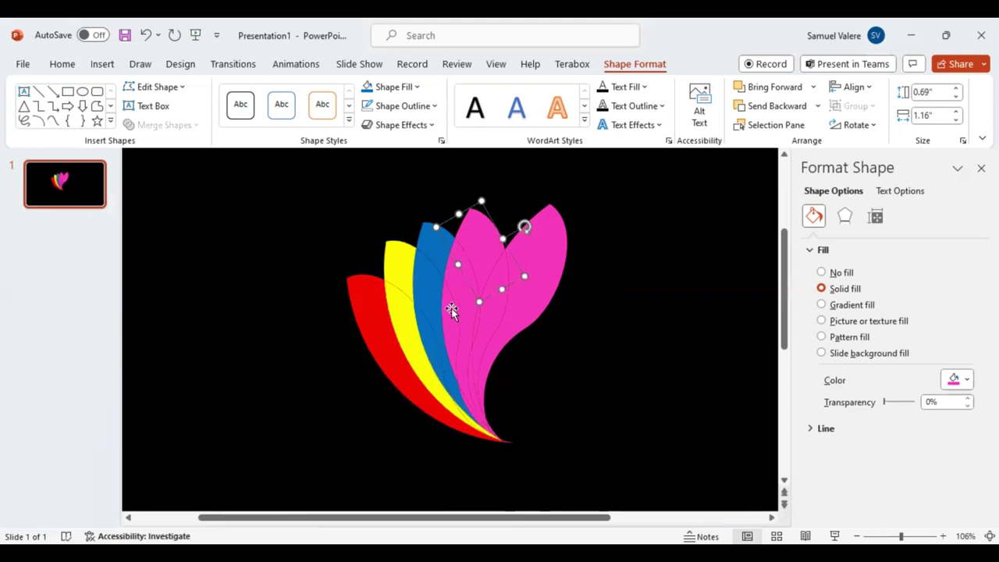
pyautogui.keyDown('shift'); pyautogui.click(451, 314); pyautogui.keyUp('shift')
pyautogui.keyDown('shift'); pyautogui.click(451, 315); pyautogui.keyUp('shift')
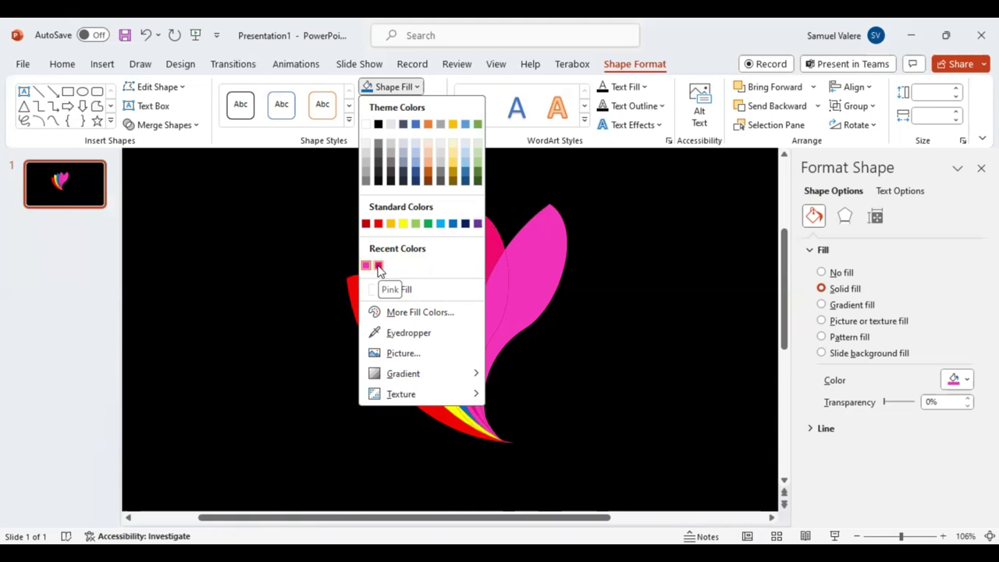
pyautogui.click(378, 266)
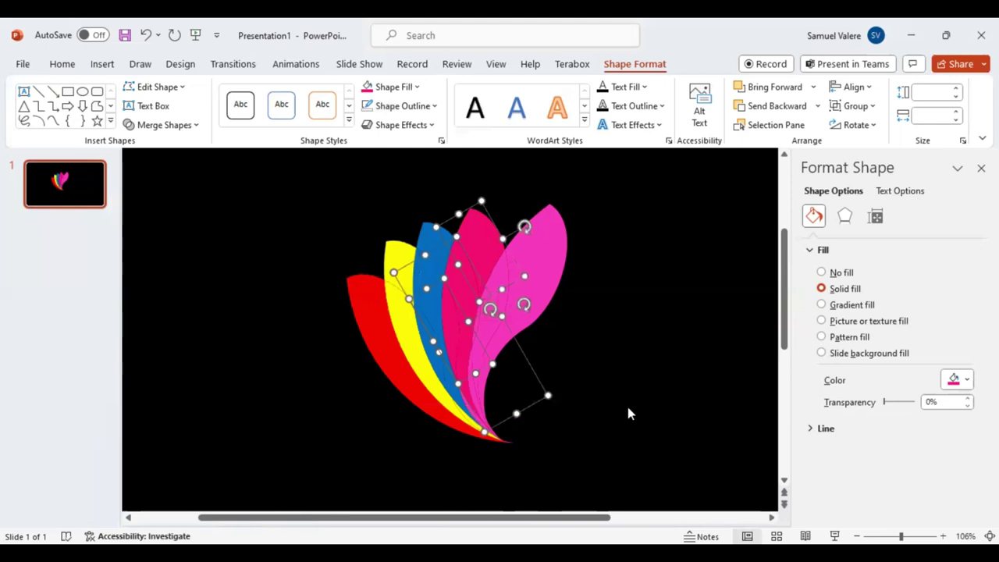
pyautogui.press('Escape')
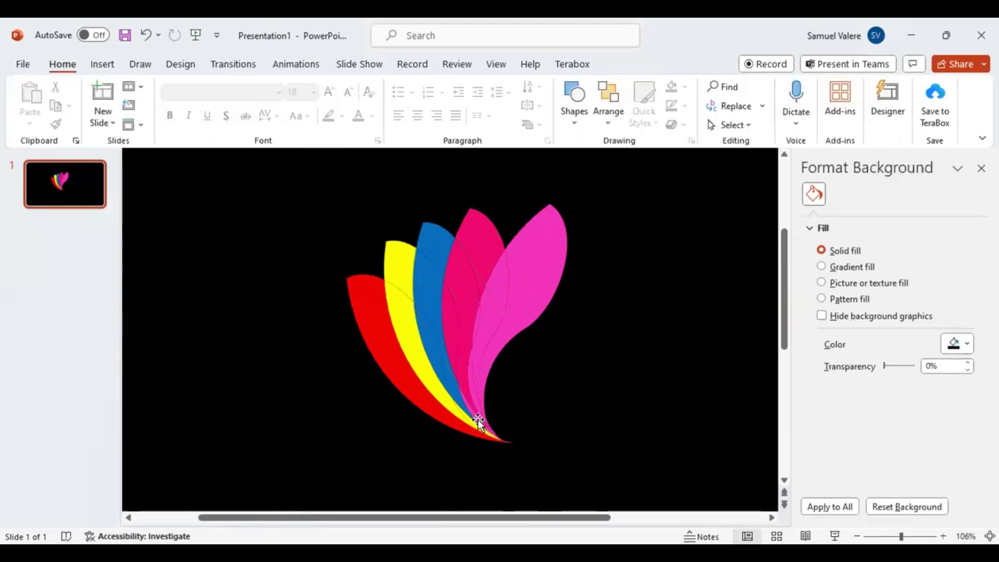
# Step: Select all pieces of the rightmost petal and fill them purple
pyautogui.click(478, 419)
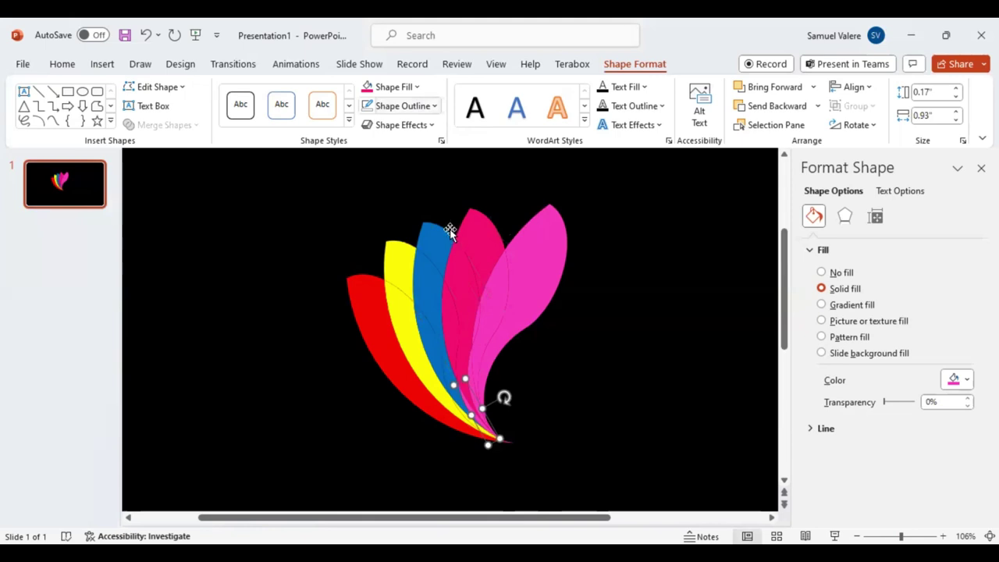
pyautogui.click(515, 278)
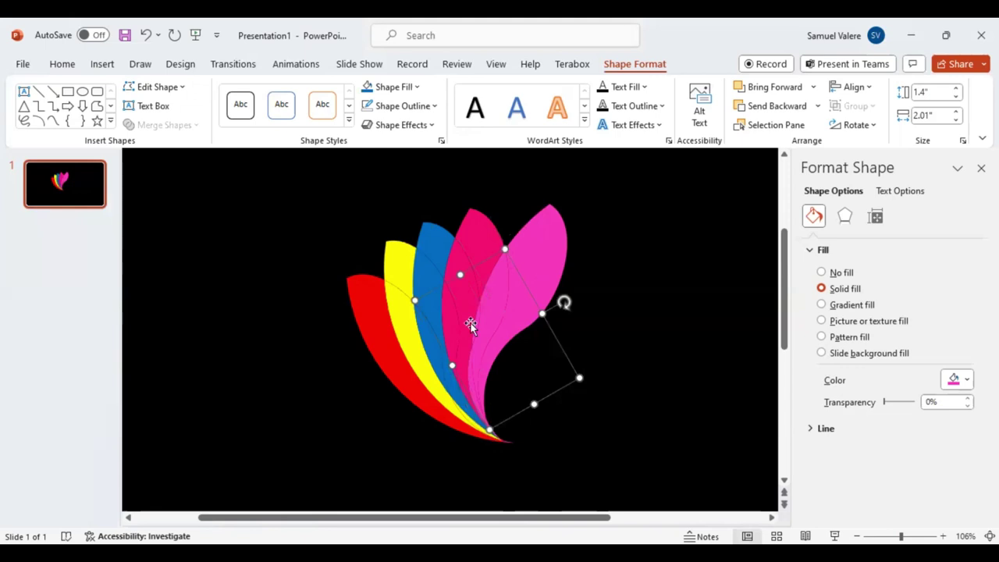
pyautogui.keyDown('shift'); pyautogui.click(476, 321); pyautogui.keyUp('shift')
pyautogui.keyDown('shift'); pyautogui.click(546, 264); pyautogui.keyUp('shift')
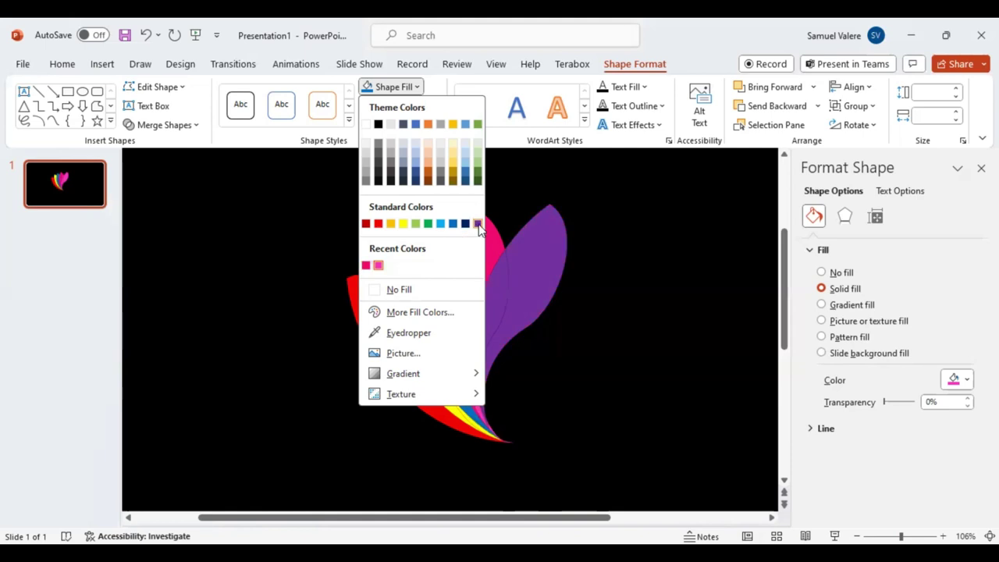
pyautogui.click(474, 382)
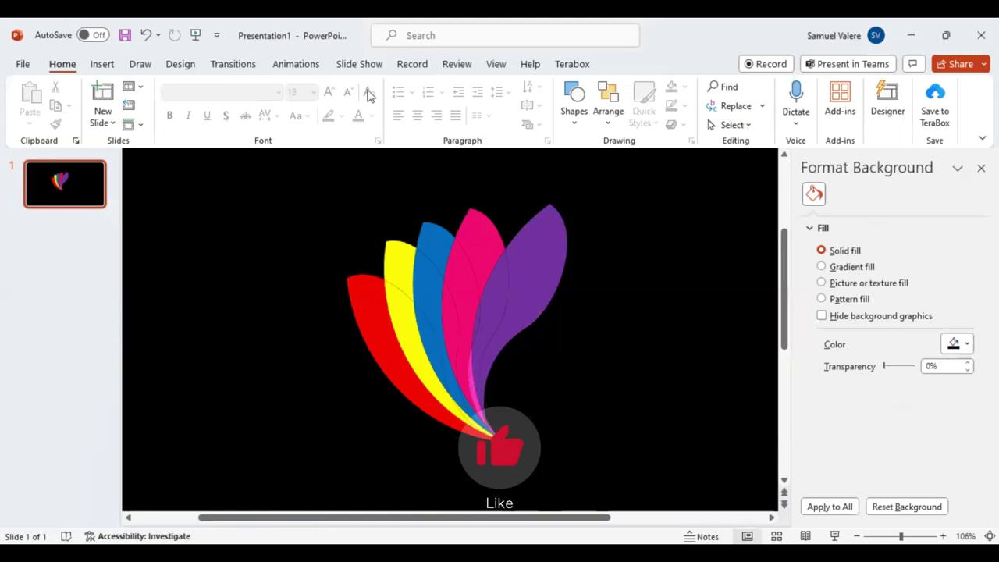
# Step: Shrink the tiny stray piece at the petals' base and magnify that area
pyautogui.click(499, 425)
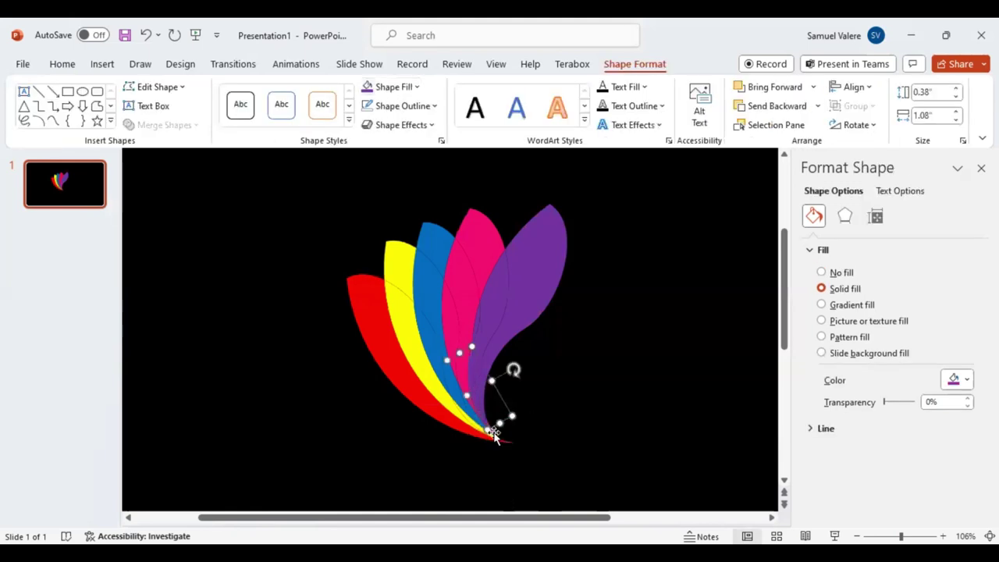
pyautogui.press('Tab')
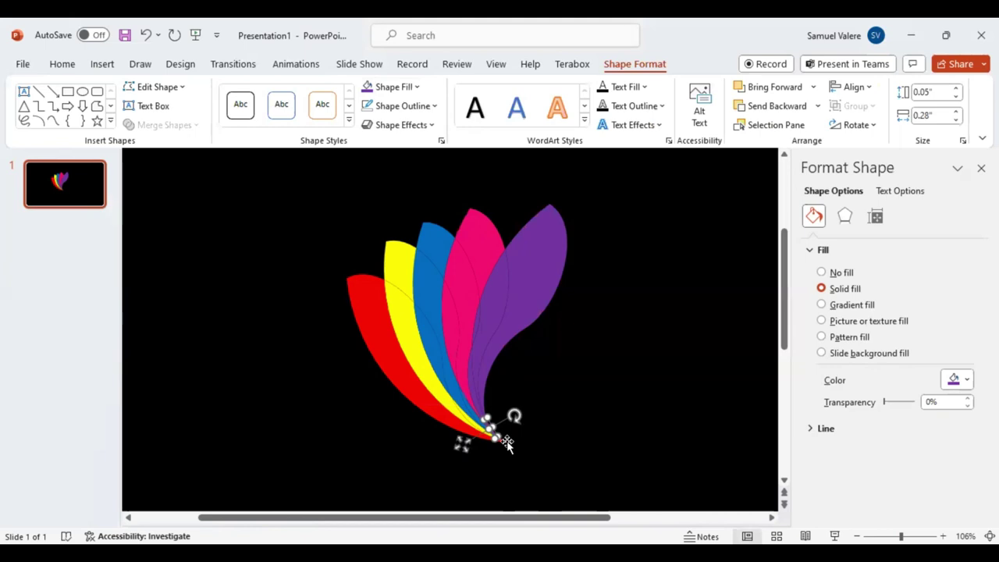
pyautogui.moveTo(506, 443); pyautogui.dragTo(508, 444)
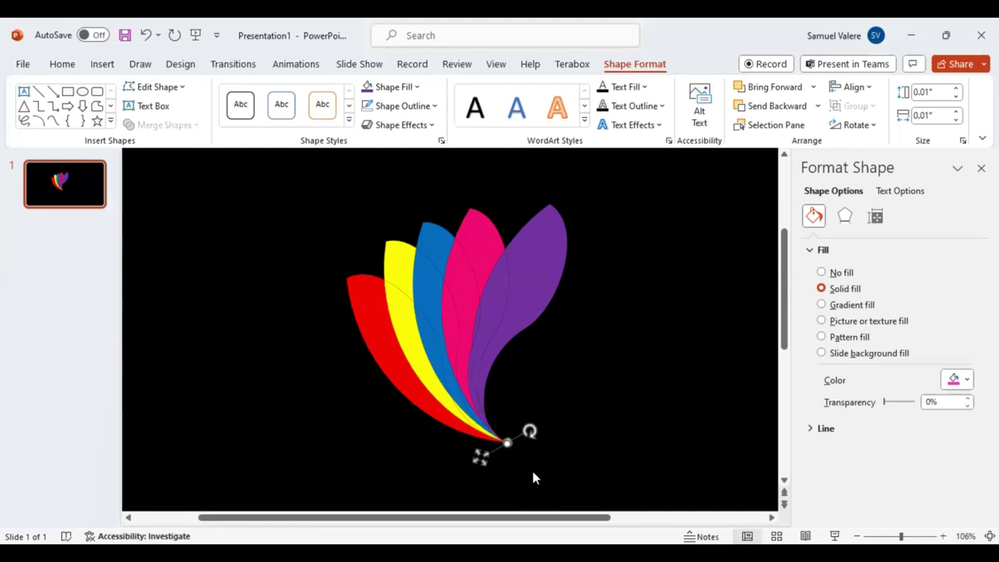
pyautogui.click(919, 533)
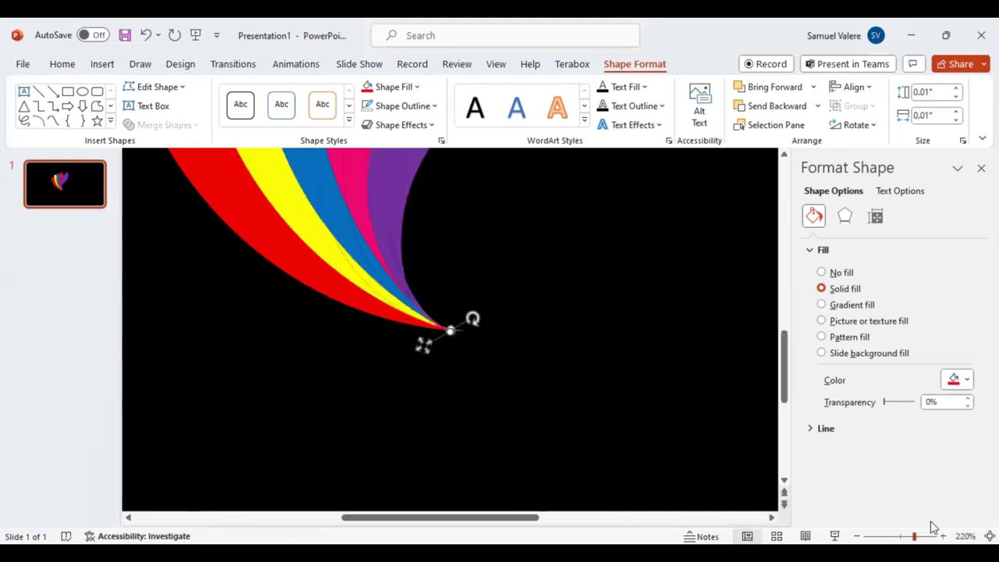
pyautogui.moveTo(926, 527); pyautogui.dragTo(937, 527)
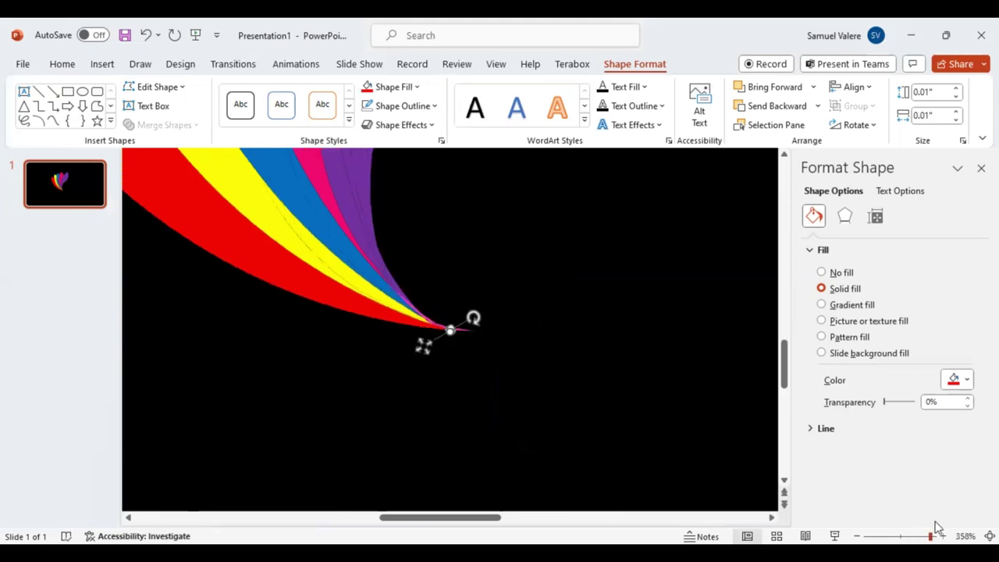
pyautogui.keyDown('ctrl'); pyautogui.scroll(3, 728, 452); pyautogui.keyUp('ctrl')
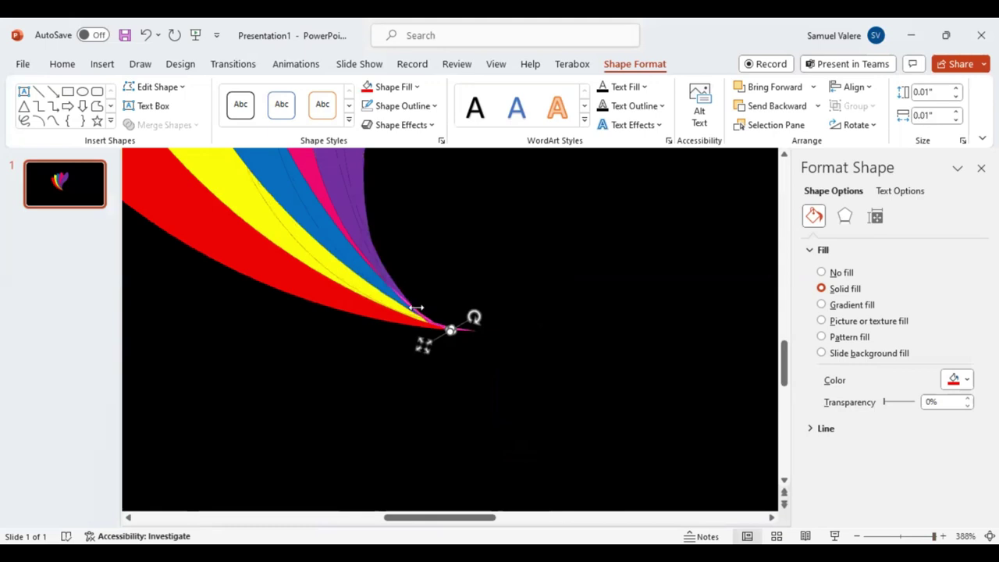
# Step: Resize and reposition the tiny shape at the petal tip, then select it
pyautogui.moveTo(451, 330); pyautogui.dragTo(415, 303)
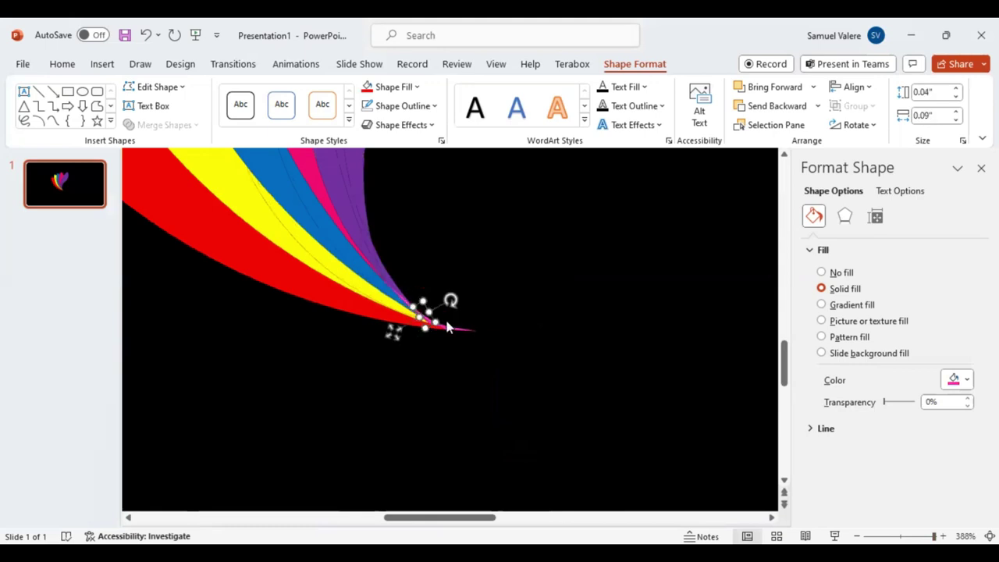
pyautogui.moveTo(401, 297); pyautogui.dragTo(451, 330)
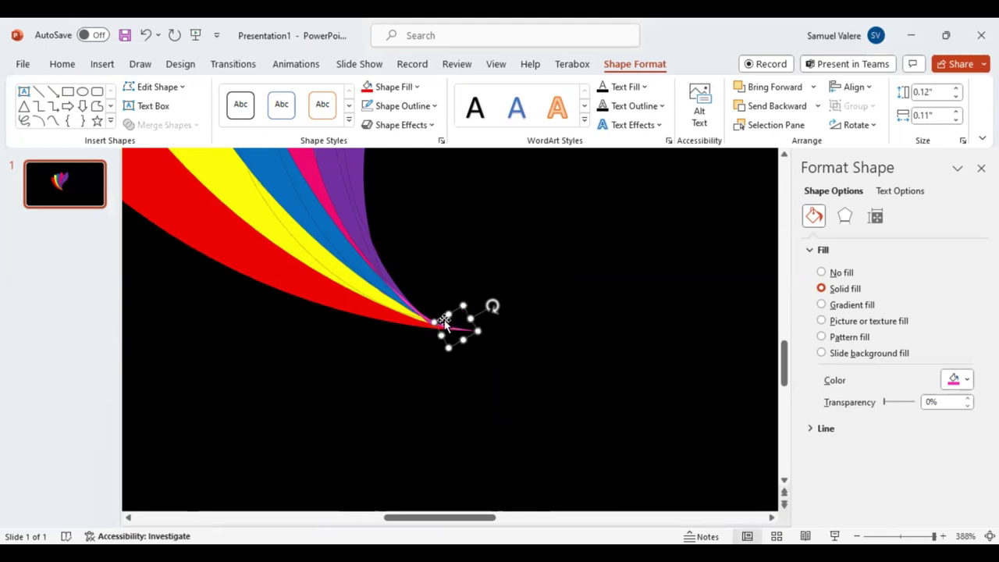
pyautogui.moveTo(444, 322); pyautogui.dragTo(446, 332)
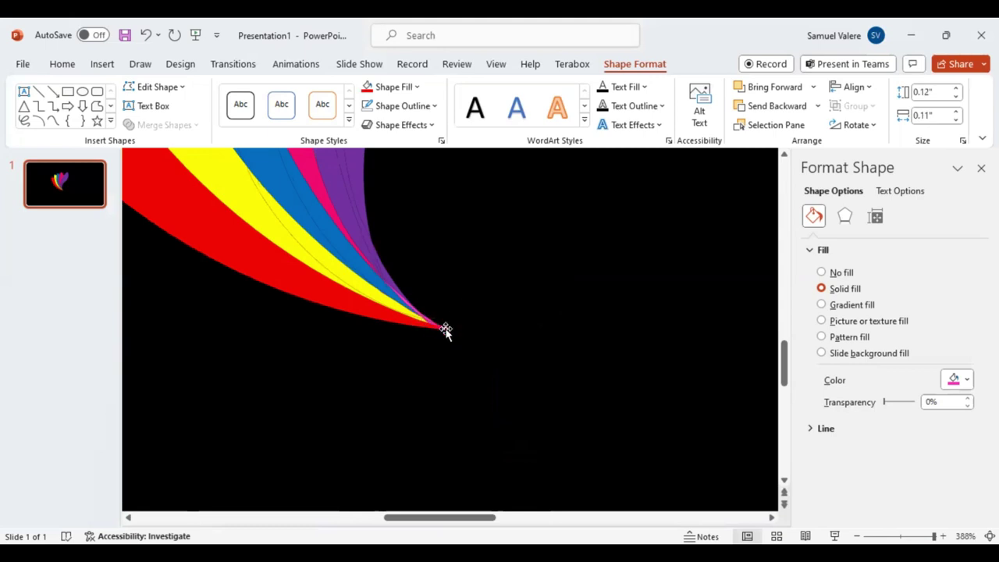
pyautogui.click(447, 328)
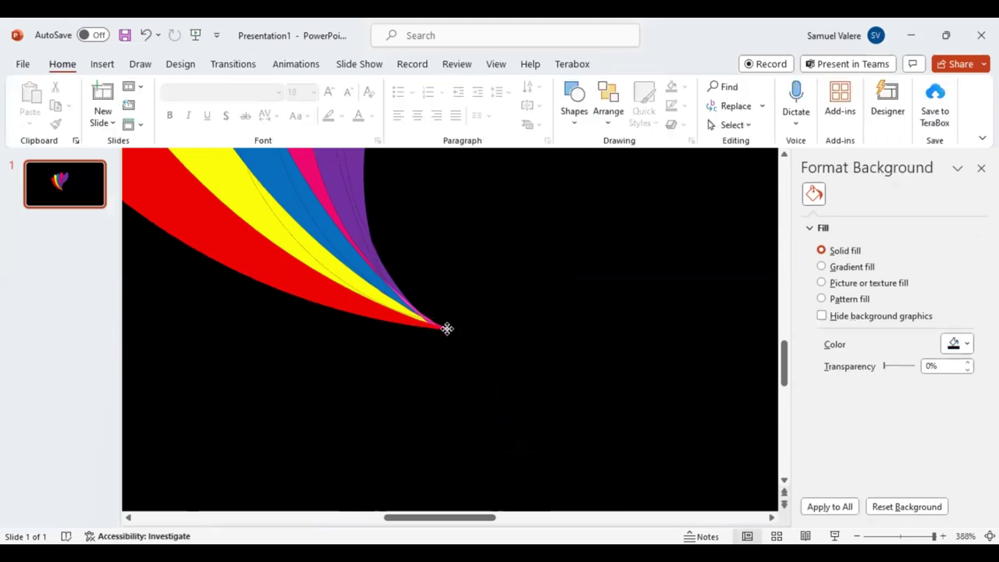
pyautogui.click(446, 328)
pyautogui.click(447, 332)
pyautogui.click(444, 328)
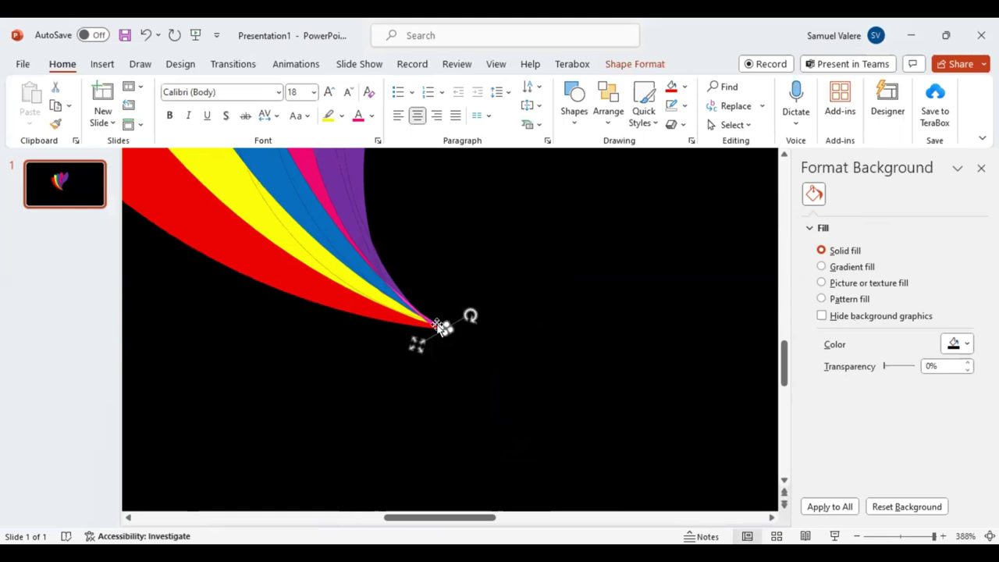
# Step: Delete the tiny shapes at the petal tip and zoom back out to 80%
pyautogui.press('Delete')
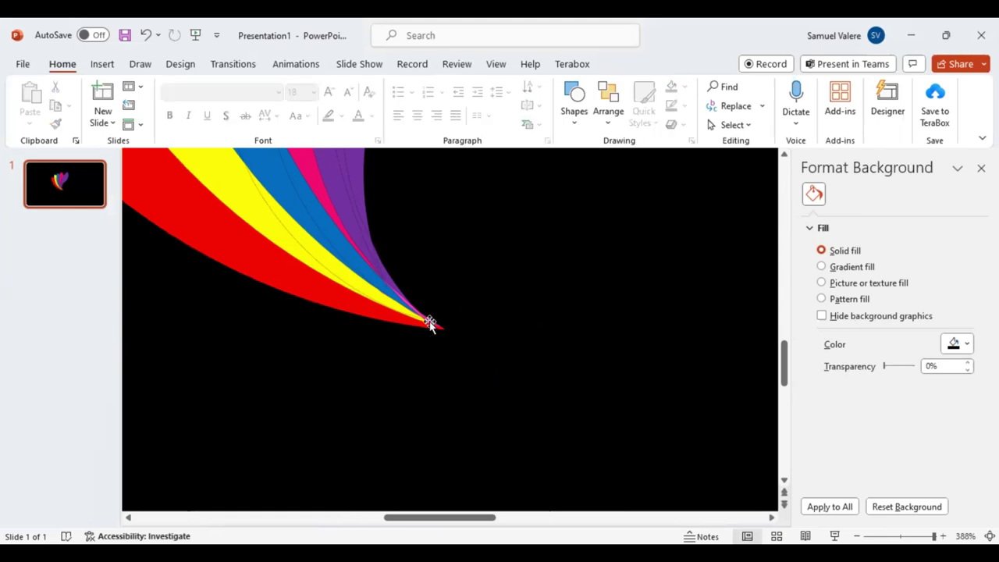
pyautogui.click(430, 325)
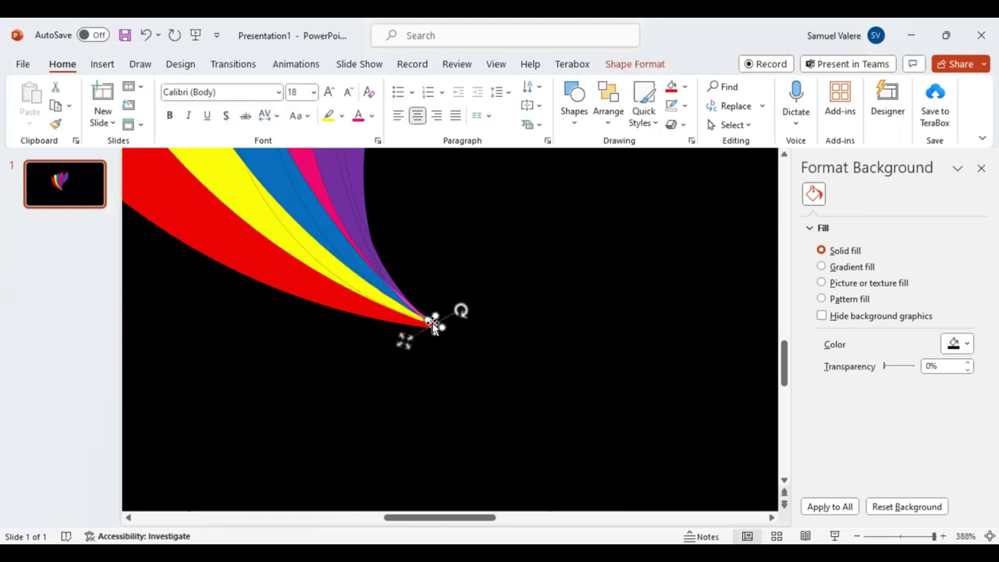
pyautogui.press('Delete')
pyautogui.click(431, 324)
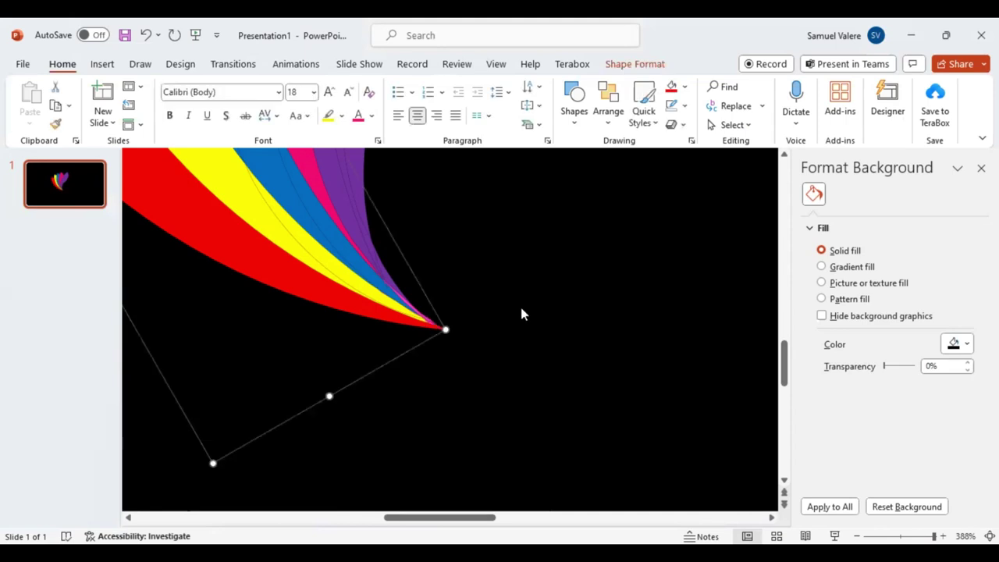
pyautogui.press('Delete')
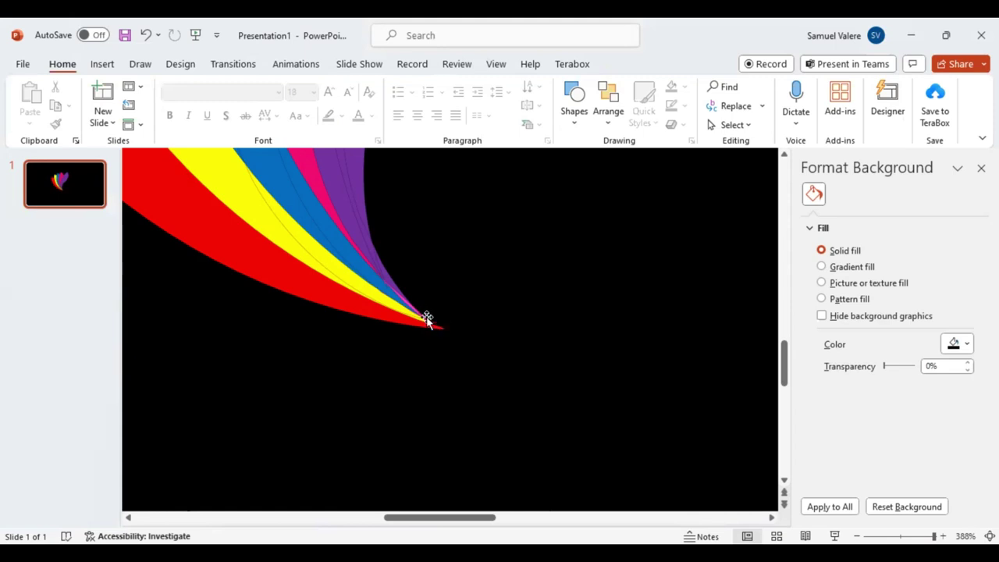
pyautogui.click(894, 536)
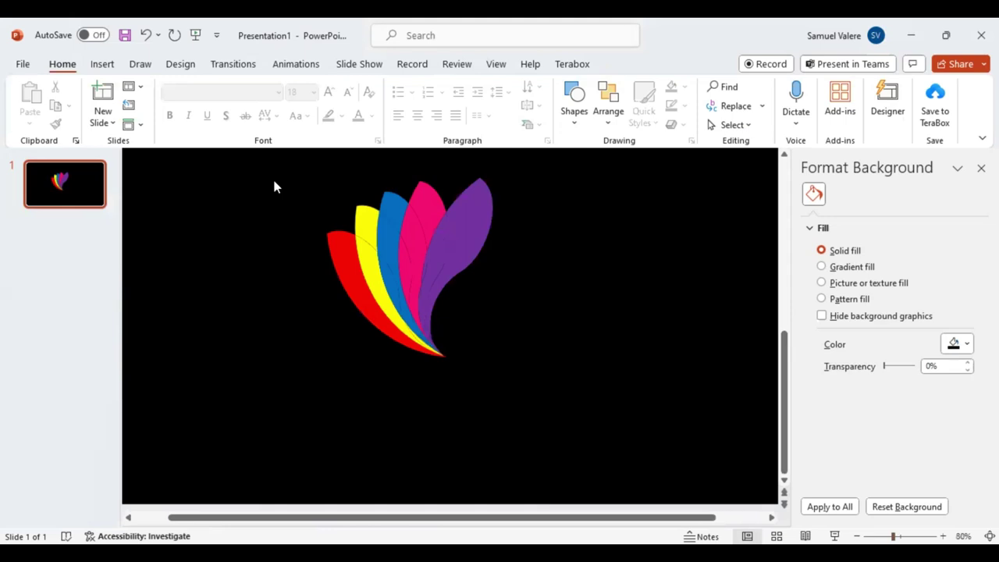
pyautogui.moveTo(536, 301); pyautogui.dragTo(550, 348)
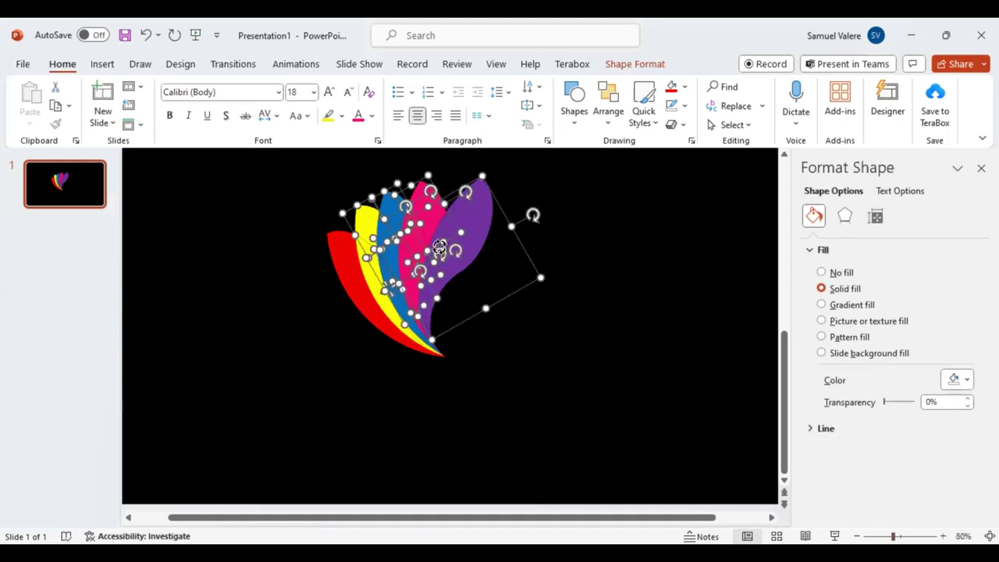
pyautogui.click(146, 35)
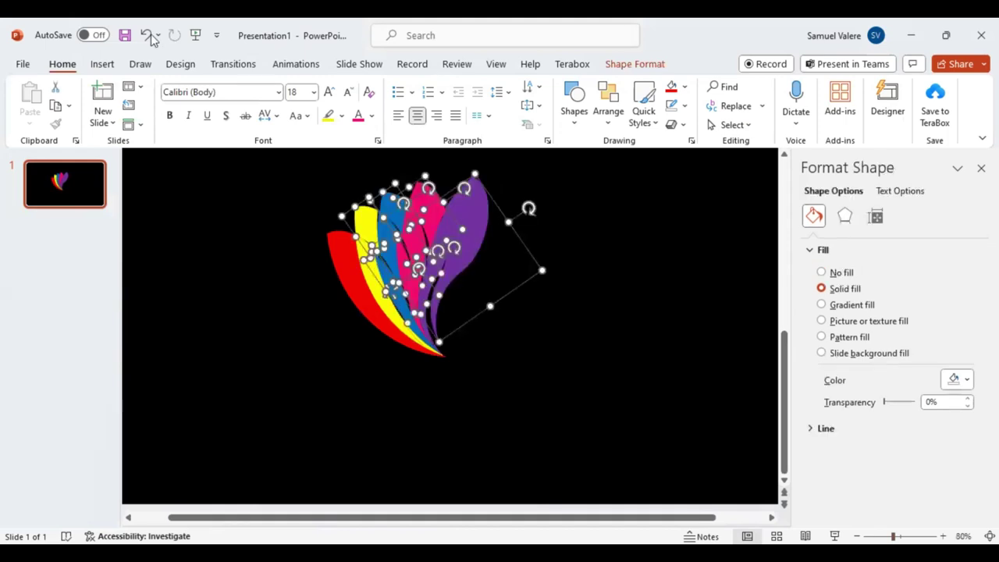
pyautogui.click(149, 35)
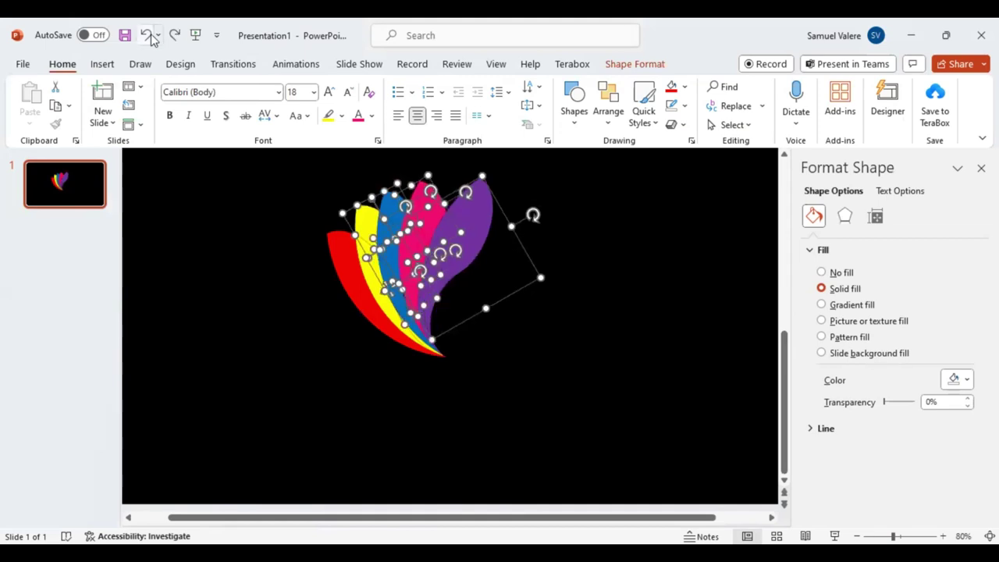
pyautogui.click(609, 322)
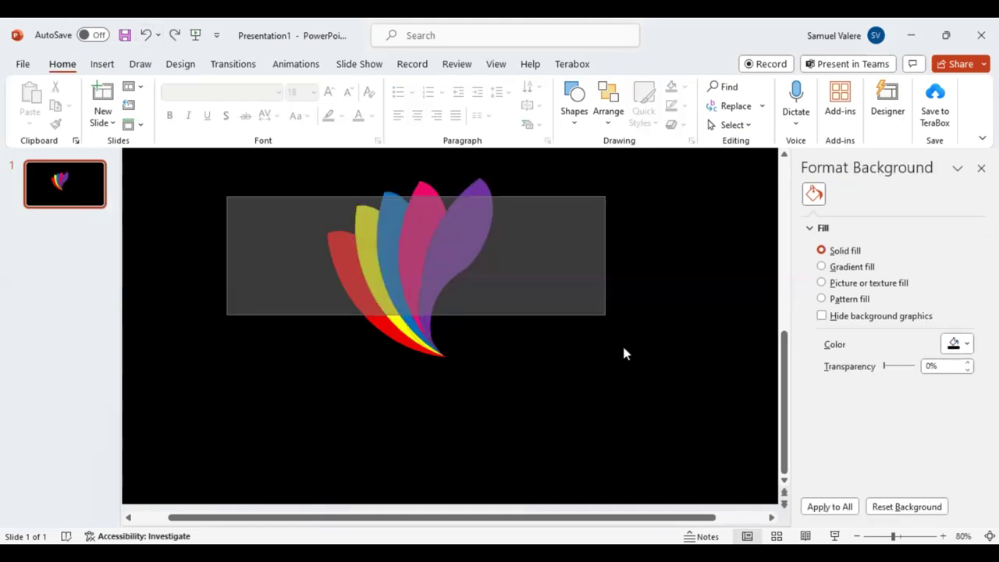
pyautogui.moveTo(623, 353)
pyautogui.mouseDown()
pyautogui.moveTo(609, 244)
pyautogui.moveTo(265, 266)
pyautogui.mouseUp()
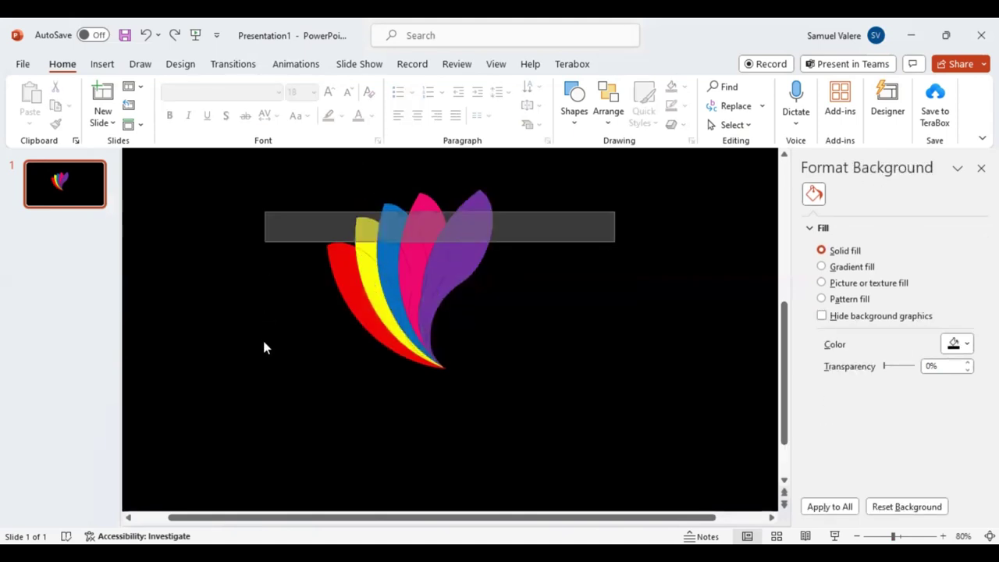
pyautogui.moveTo(264, 343); pyautogui.dragTo(264, 362)
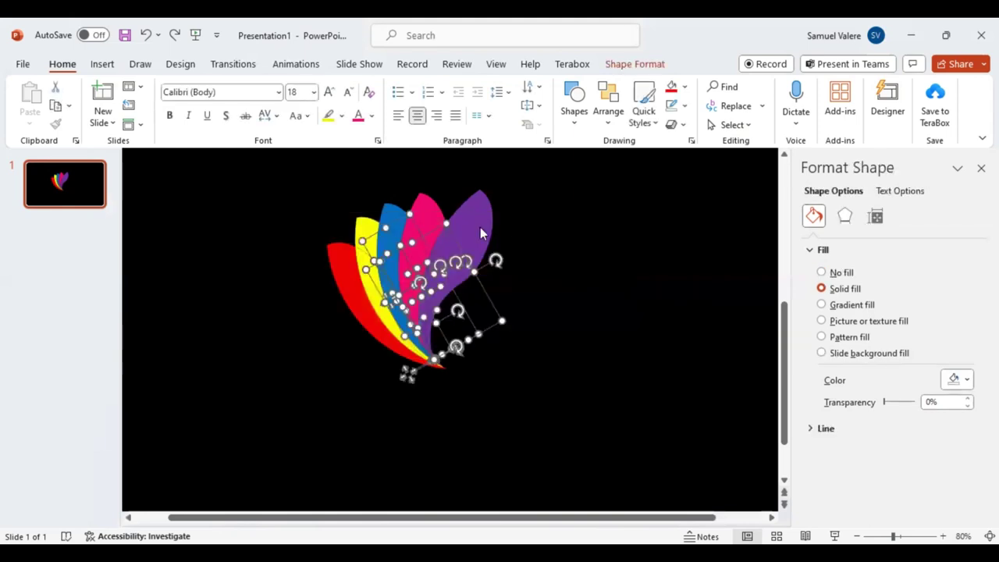
pyautogui.click(505, 228)
pyautogui.click(147, 37)
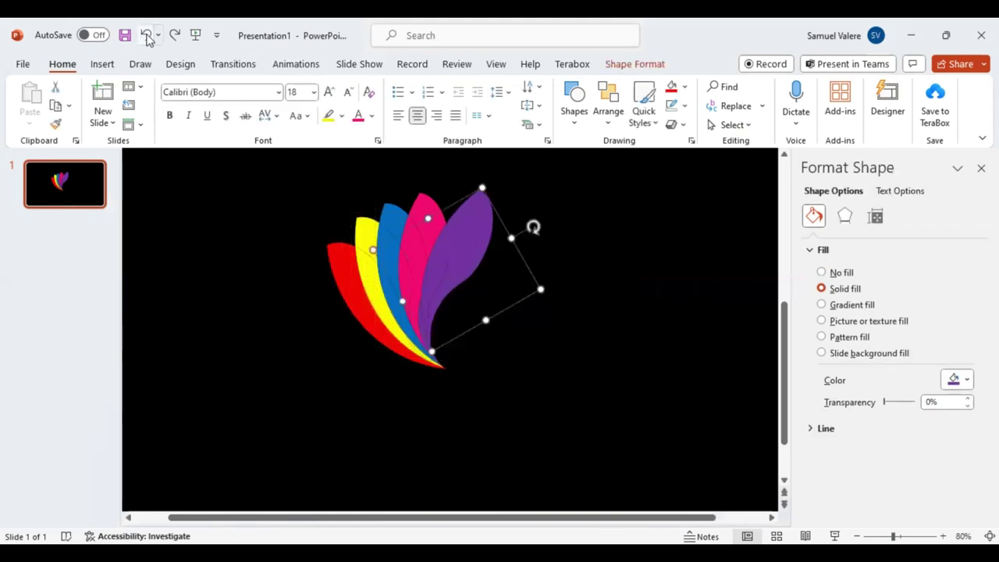
# Step: Zoom in to 400% on the petals' base
pyautogui.click(147, 37)
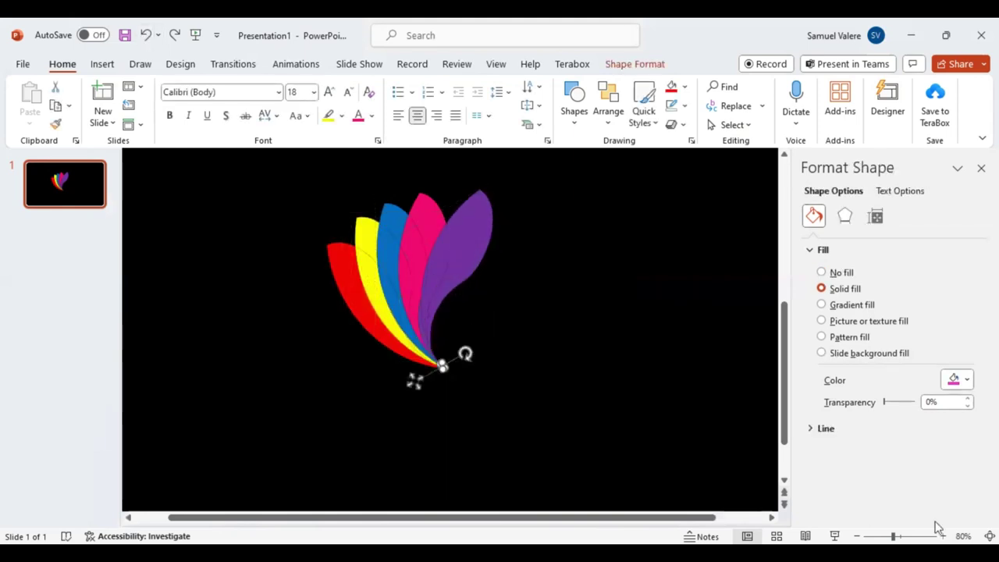
pyautogui.click(942, 535)
pyautogui.click(942, 535)
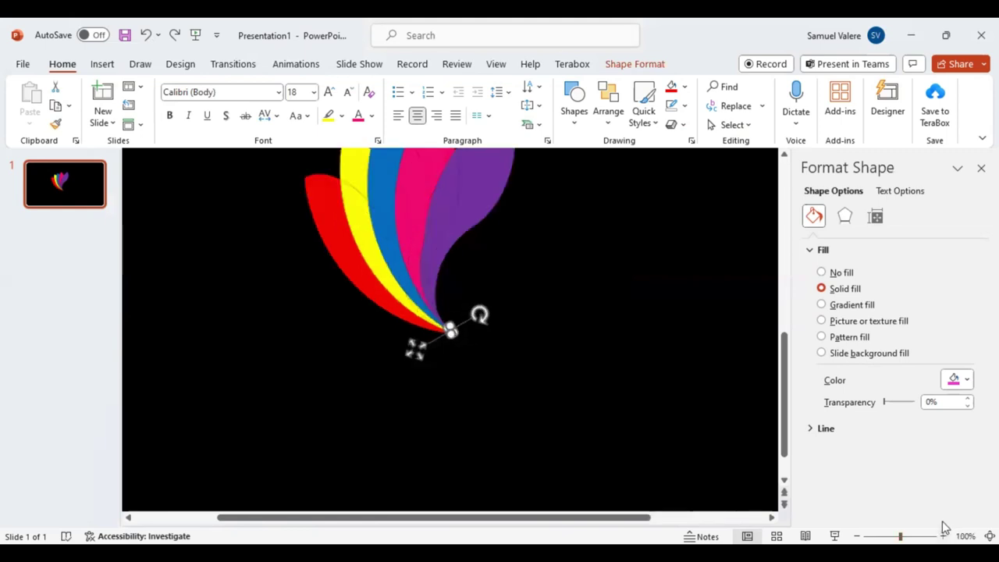
pyautogui.click(943, 525)
pyautogui.click(942, 524)
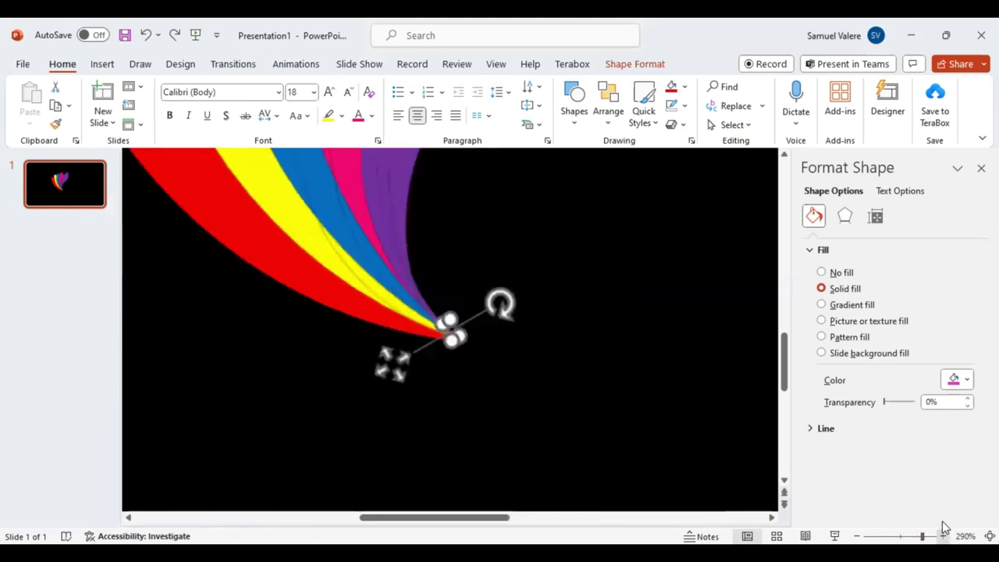
pyautogui.click(942, 524)
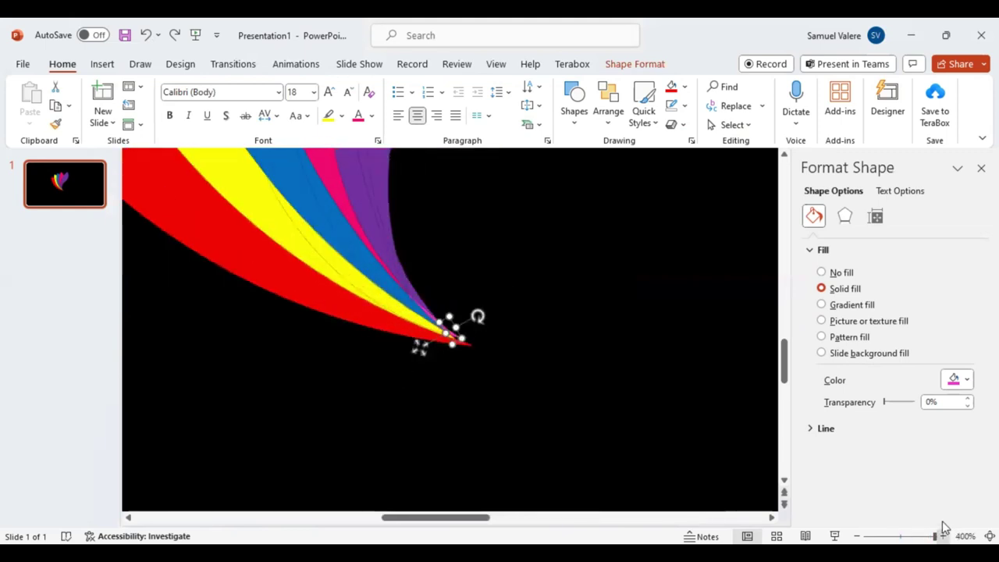
pyautogui.click(470, 348)
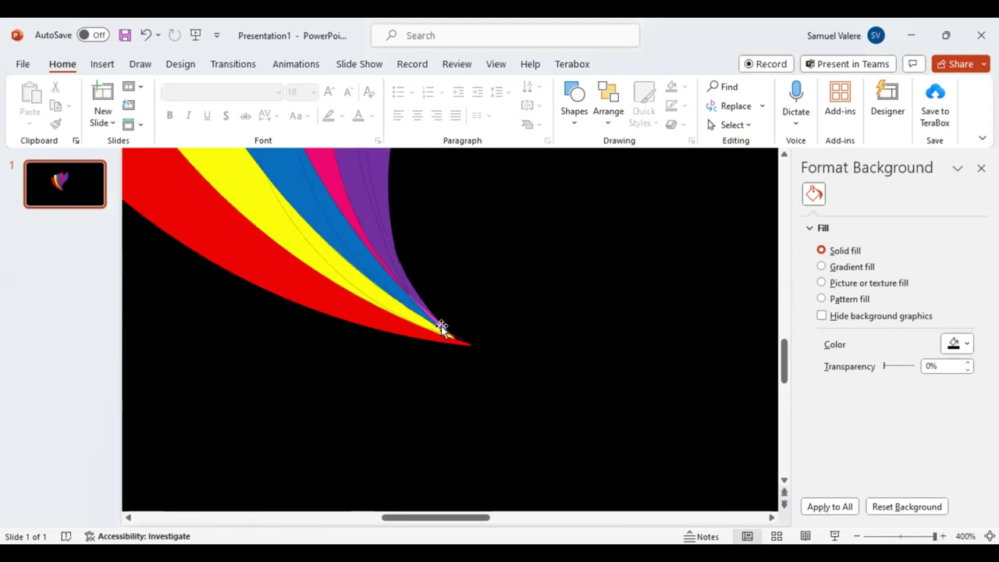
# Step: Delete the red petal at the tip, then undo to restore it
pyautogui.click(441, 327)
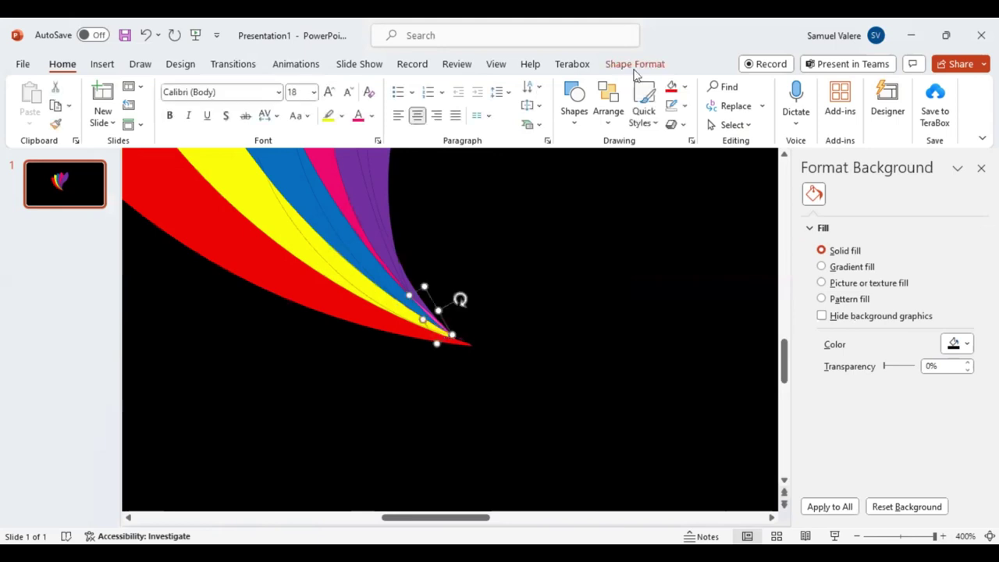
pyautogui.click(634, 66)
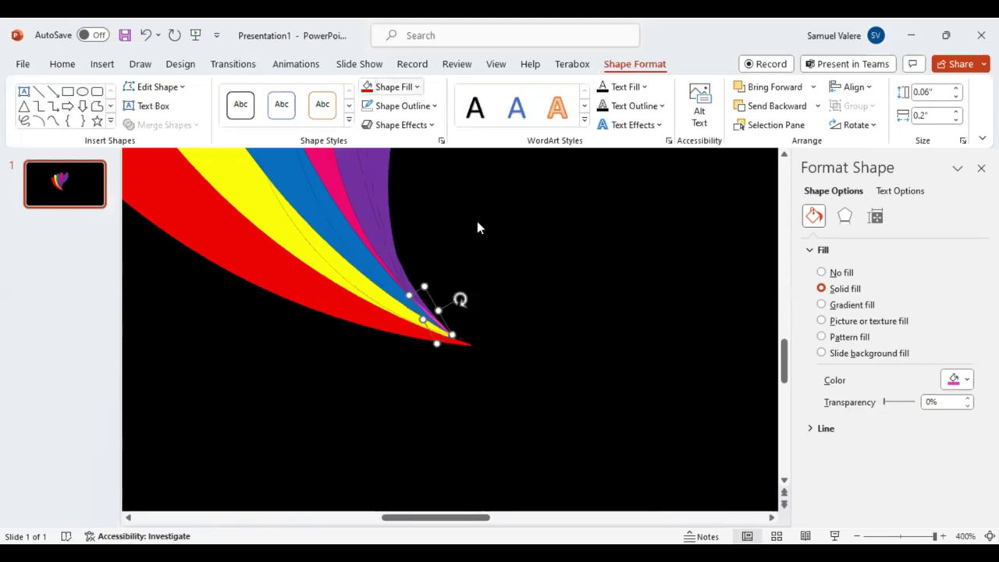
pyautogui.click(458, 341)
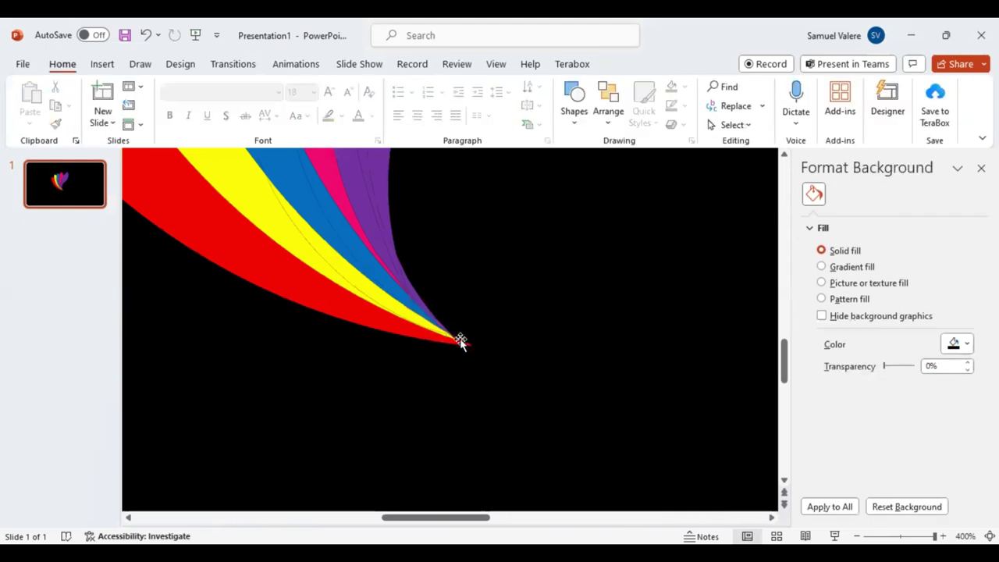
pyautogui.click(461, 335)
pyautogui.press('Delete')
pyautogui.press('Delete')
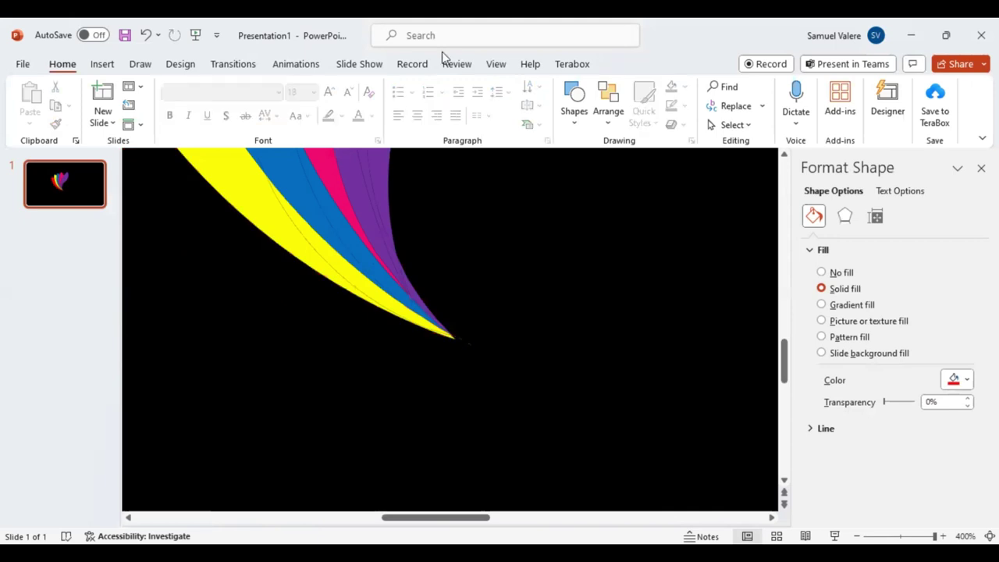
pyautogui.click(144, 39)
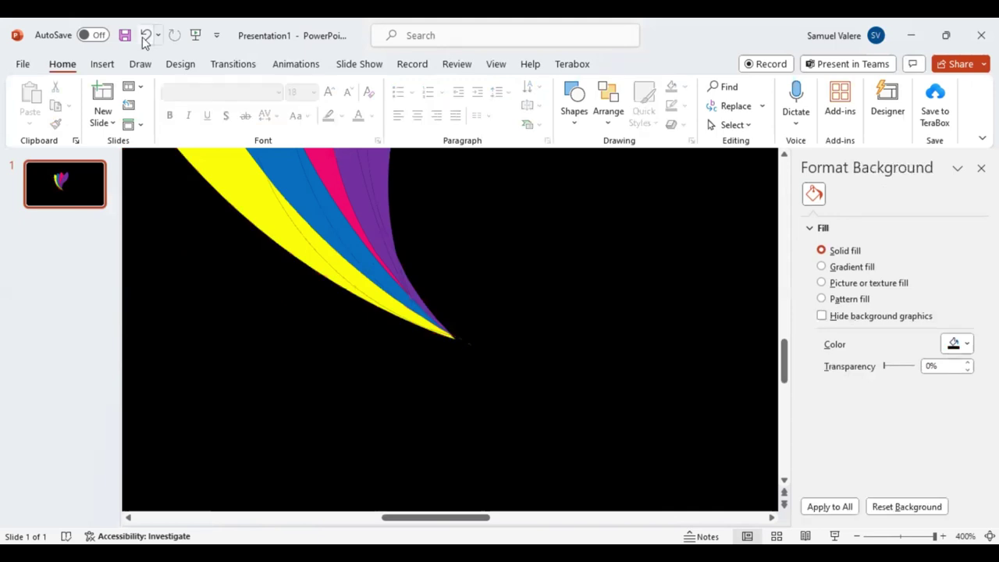
# Step: Check the small tip shape so the red petal stays outermost at one point
pyautogui.click(460, 338)
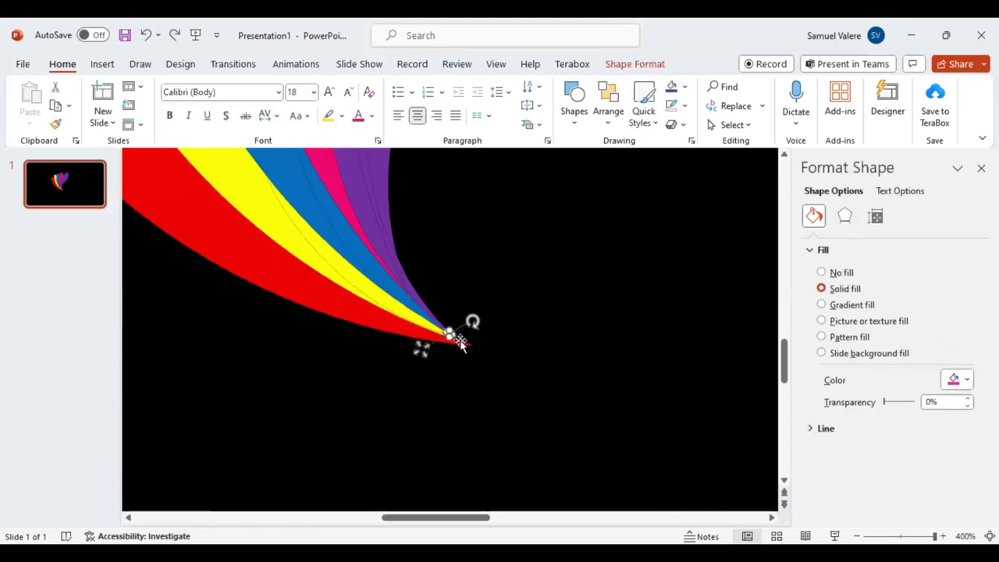
pyautogui.press('Escape')
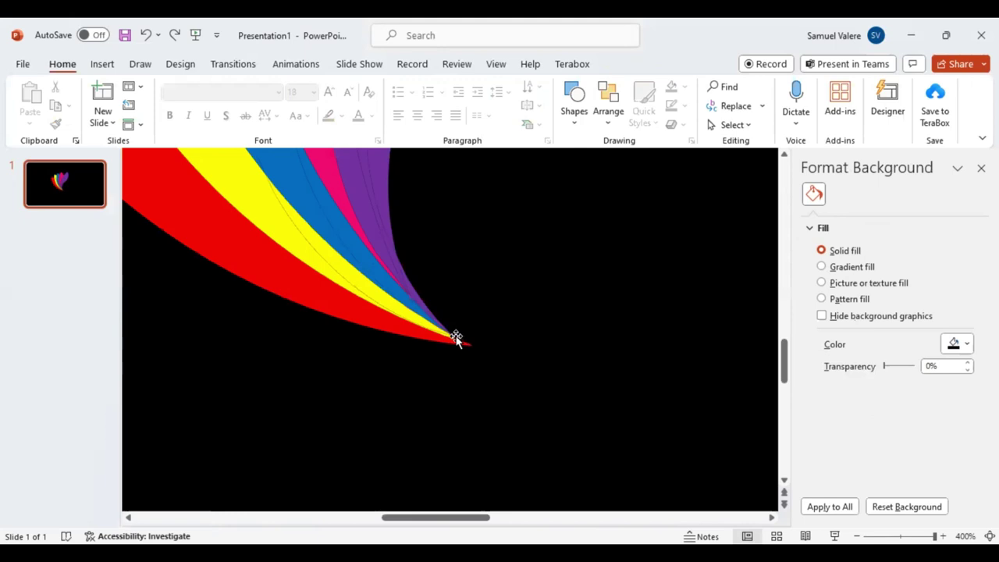
pyautogui.hotkey('ctrl', 'y')
pyautogui.click(450, 335)
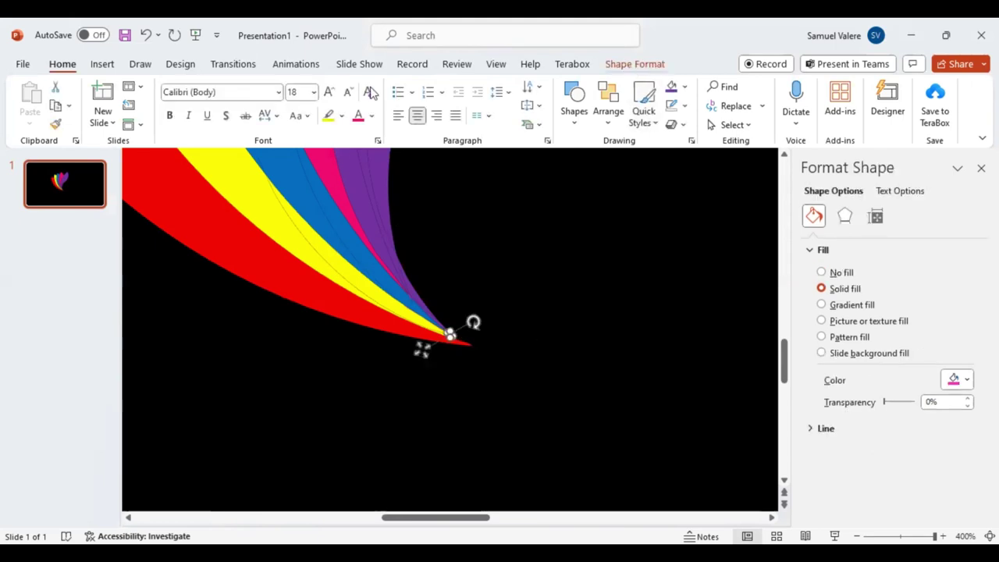
pyautogui.click(635, 64)
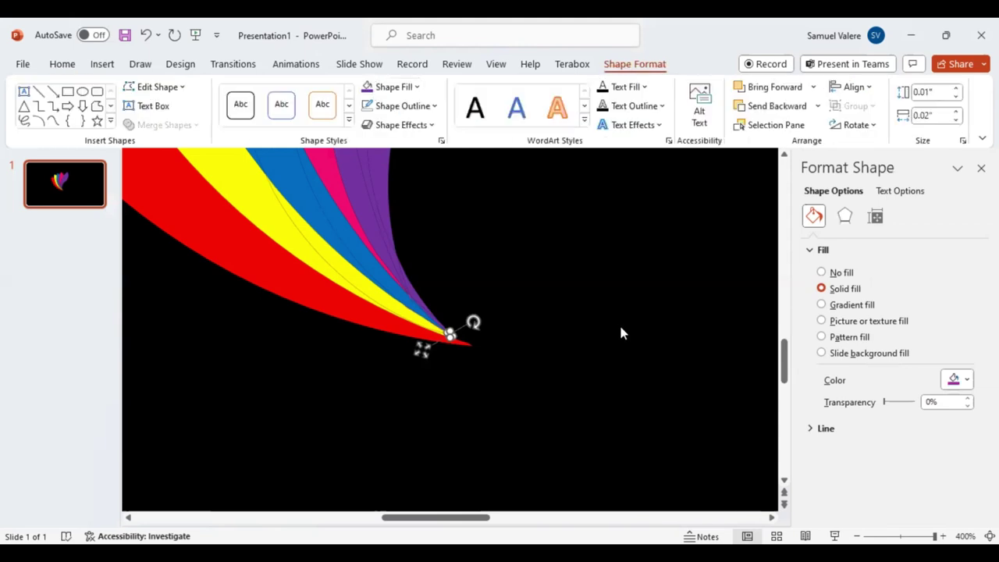
pyautogui.click(565, 346)
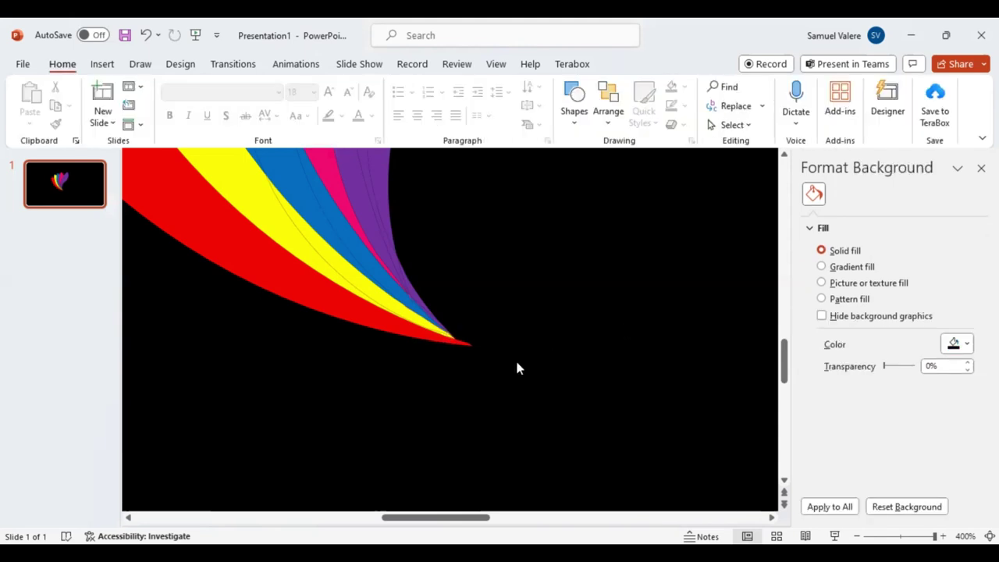
# Step: Fit the slide in view, group all petals, and move the group slightly down toward centre
pyautogui.click(893, 535)
pyautogui.moveTo(896, 535); pyautogui.dragTo(881, 535)
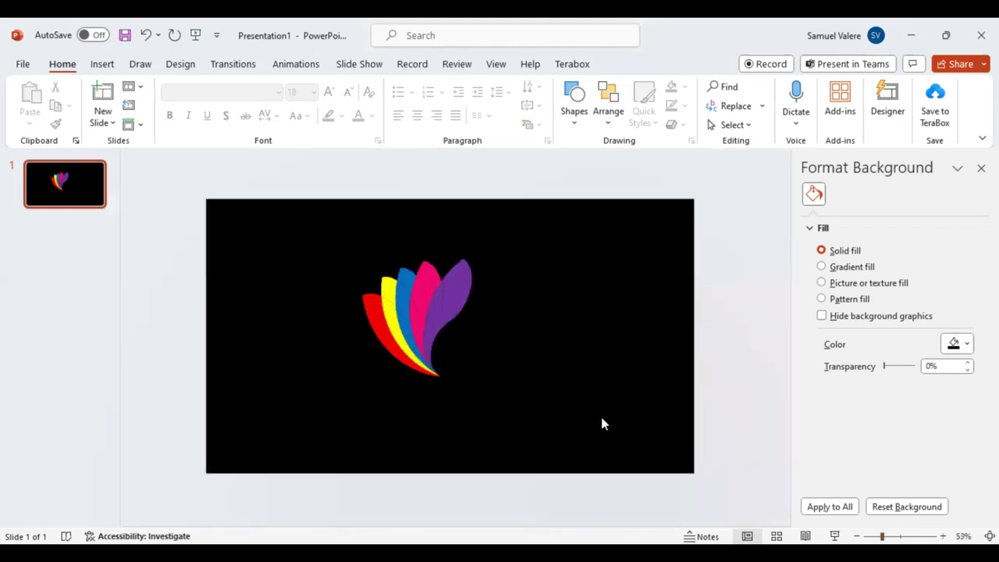
pyautogui.hotkey('ctrl', 'a')
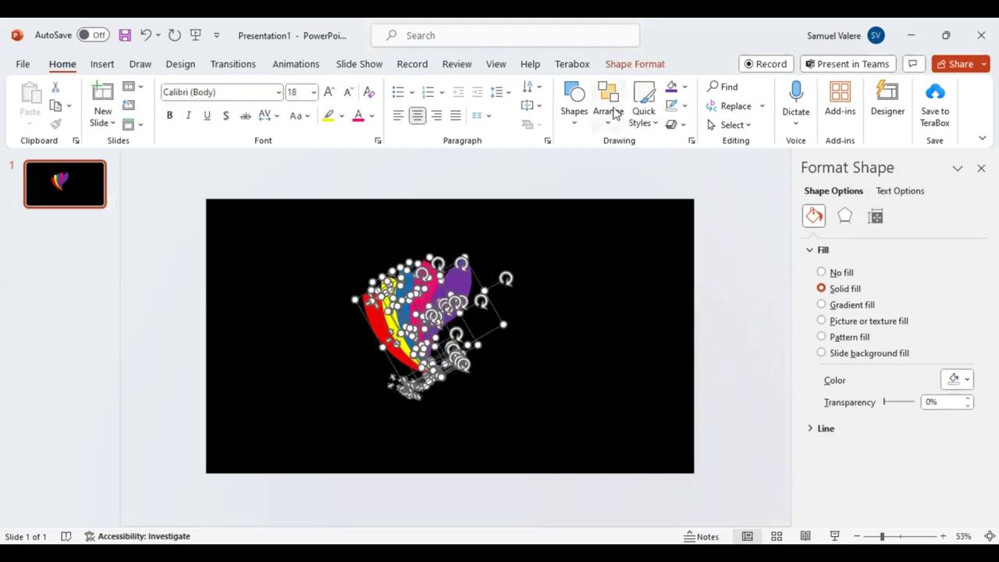
pyautogui.hotkey('ctrl', 'g')
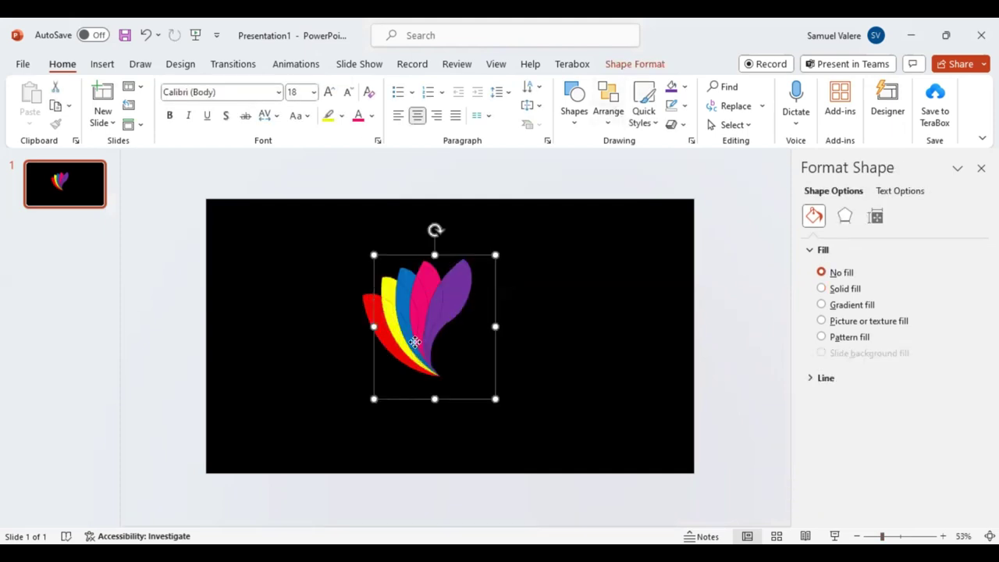
pyautogui.moveTo(432, 336); pyautogui.dragTo(433, 364)
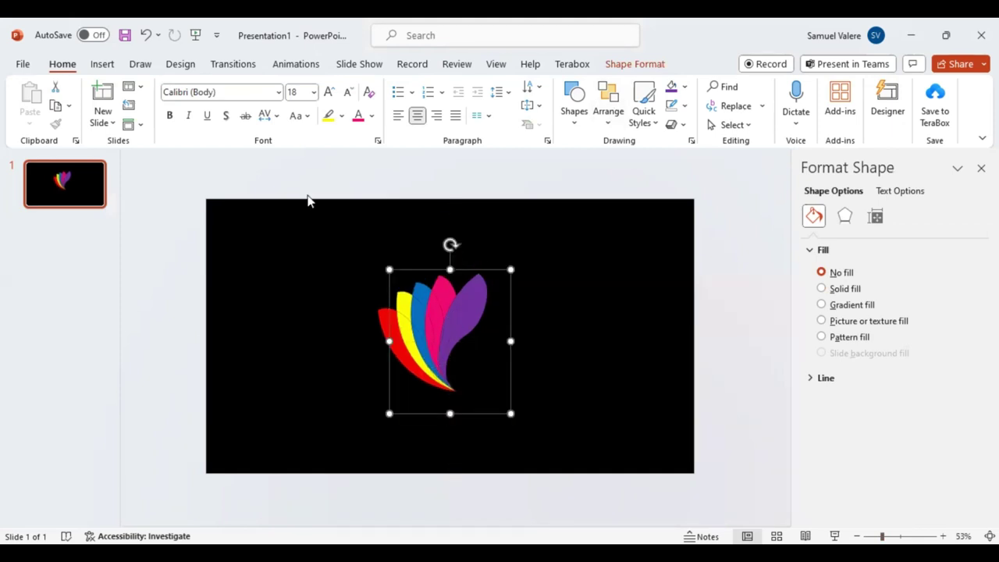
pyautogui.click(103, 67)
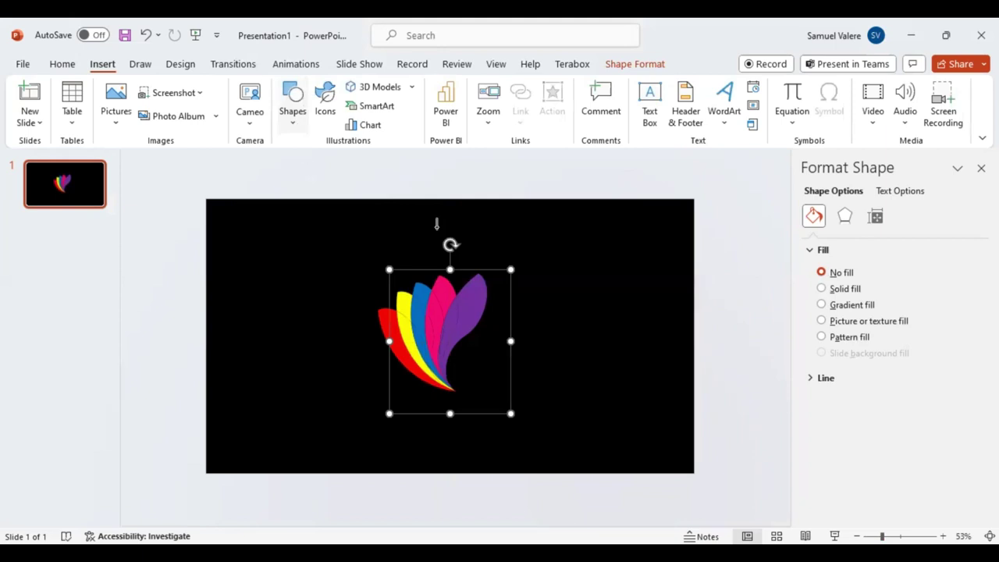
# Step: Add a text box right of the fan reading 'COLORFUL LOGO'
pyautogui.click(580, 272)
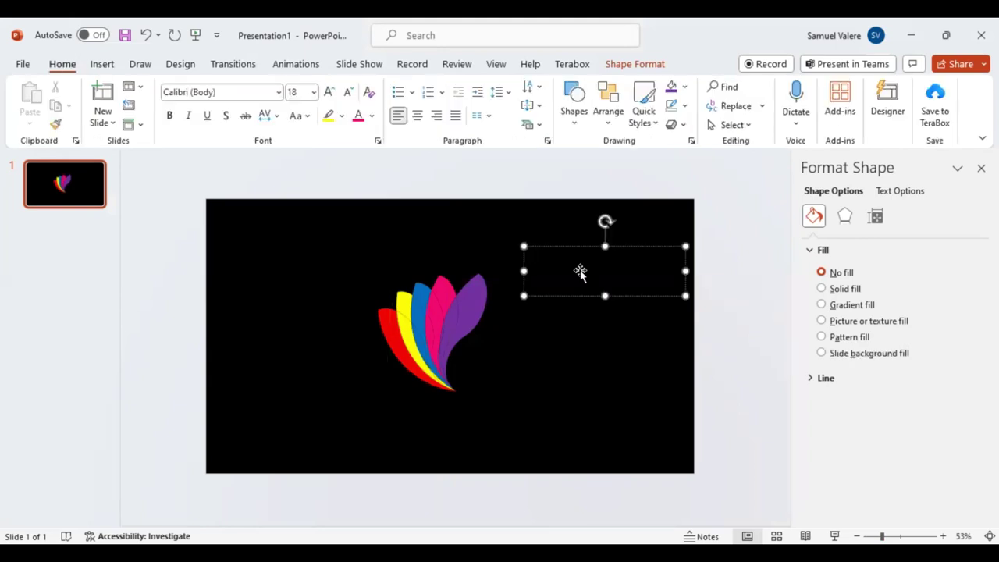
pyautogui.write('Th')
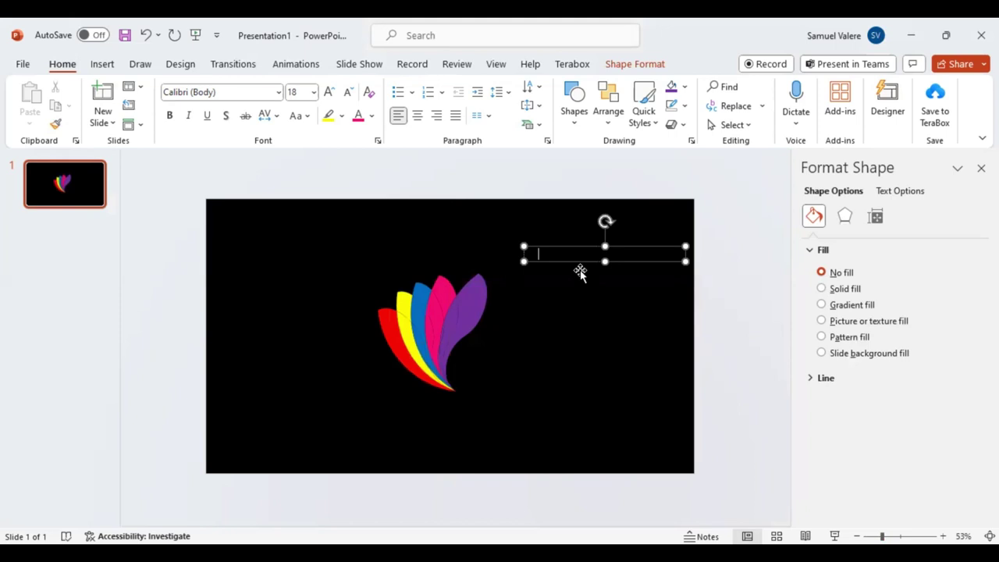
pyautogui.write('e')
pyautogui.moveTo(590, 255); pyautogui.dragTo(505, 254)
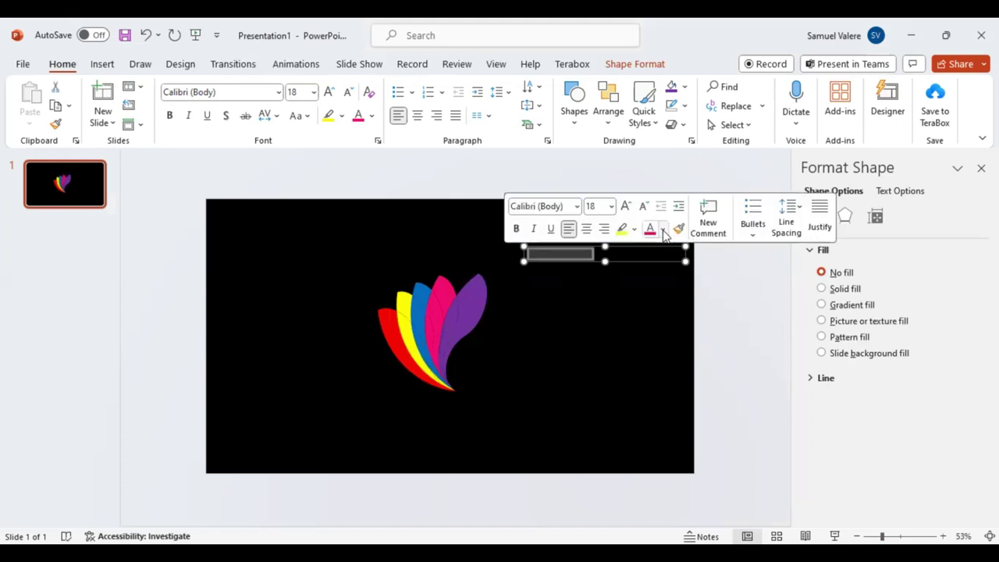
pyautogui.click(630, 278)
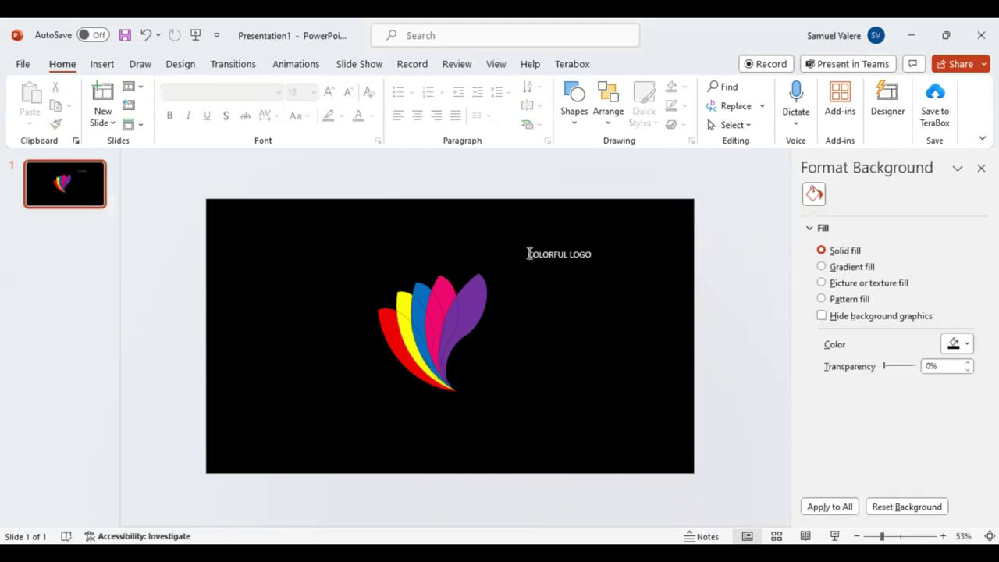
# Step: Set the word COLORFUL in Aharoni at 36 pt
pyautogui.doubleClick(528, 254)
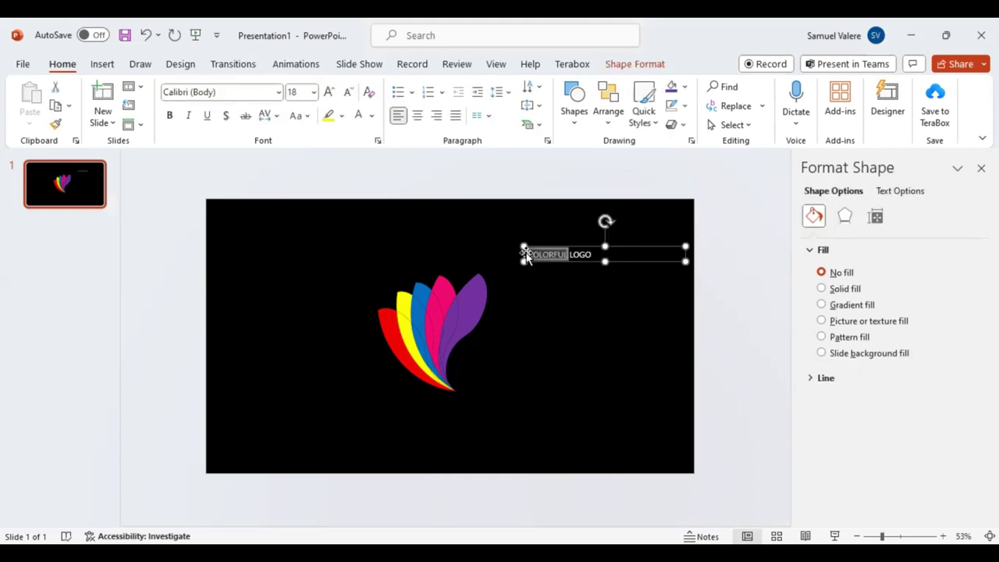
pyautogui.click(279, 92)
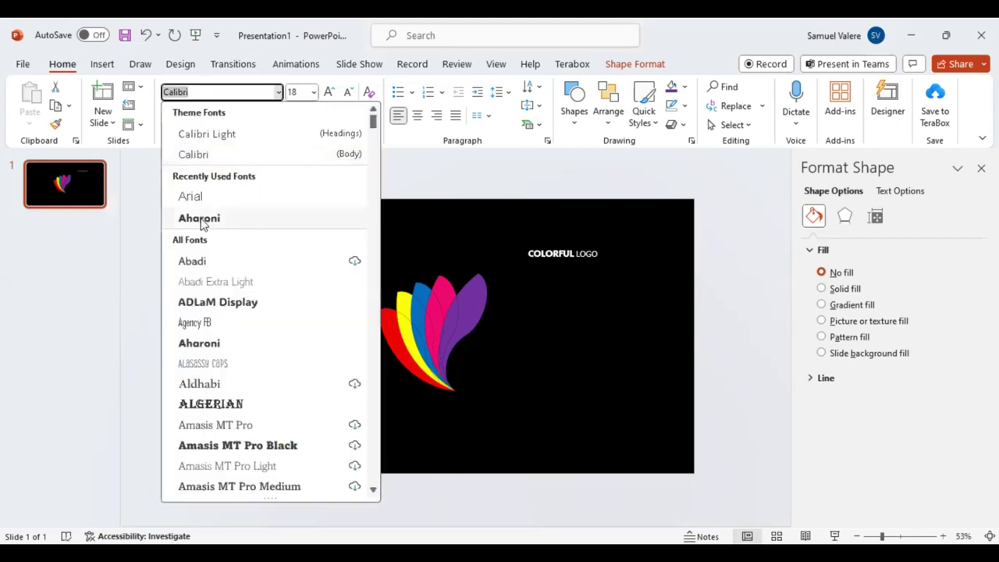
pyautogui.click(200, 219)
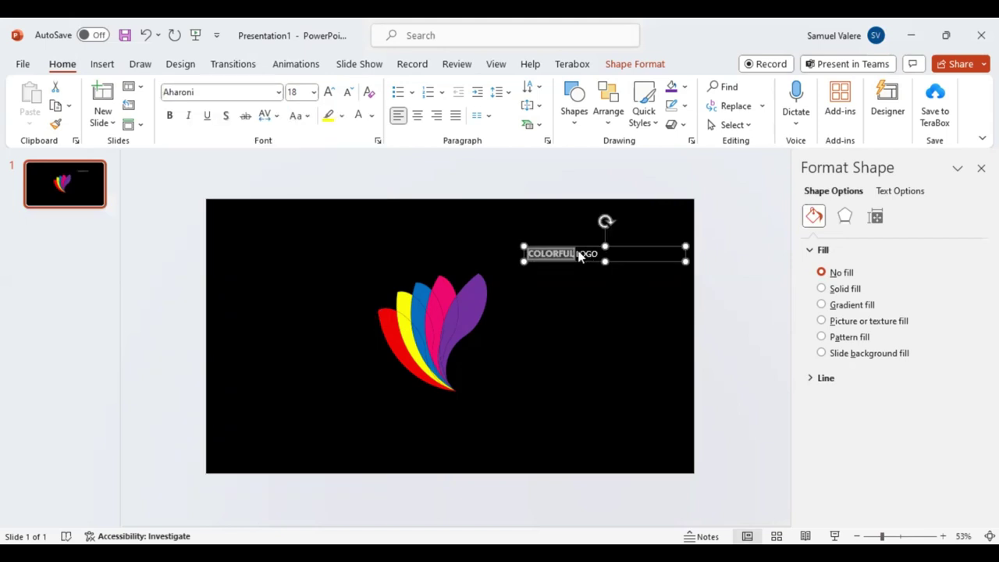
pyautogui.press('Escape')
pyautogui.press('Escape')
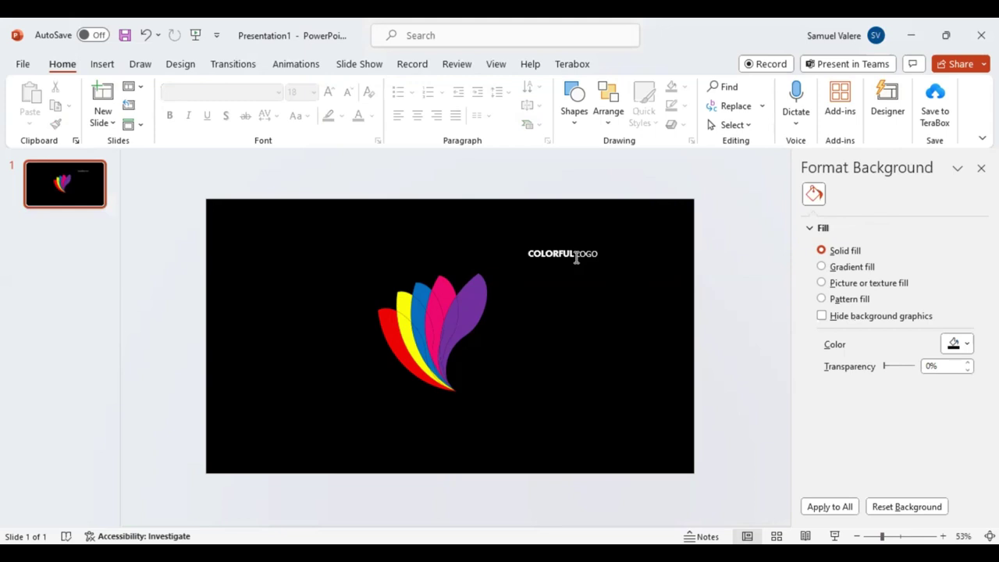
pyautogui.doubleClick(515, 253)
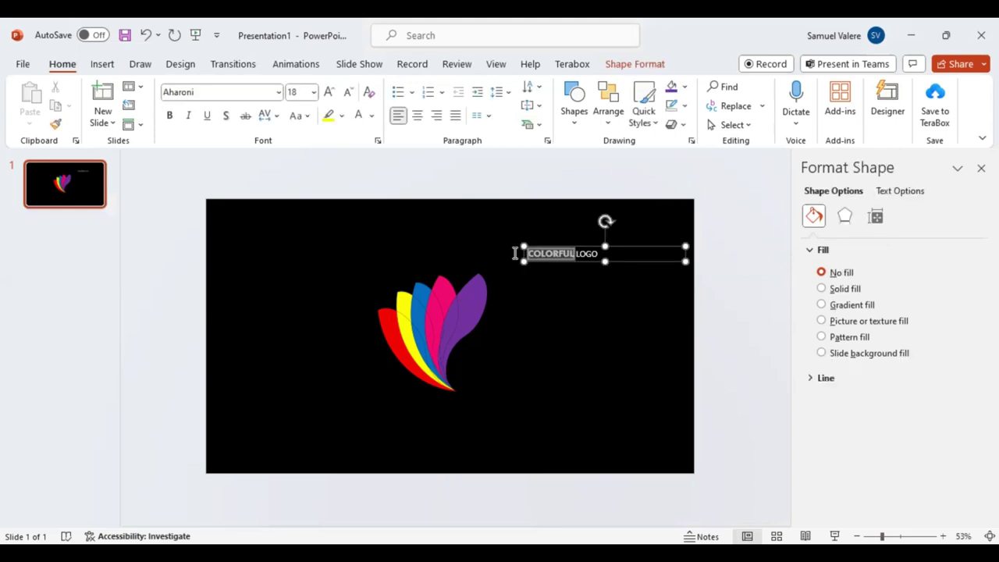
pyautogui.click(334, 93)
pyautogui.click(334, 93)
pyautogui.click(334, 93)
pyautogui.click(334, 93)
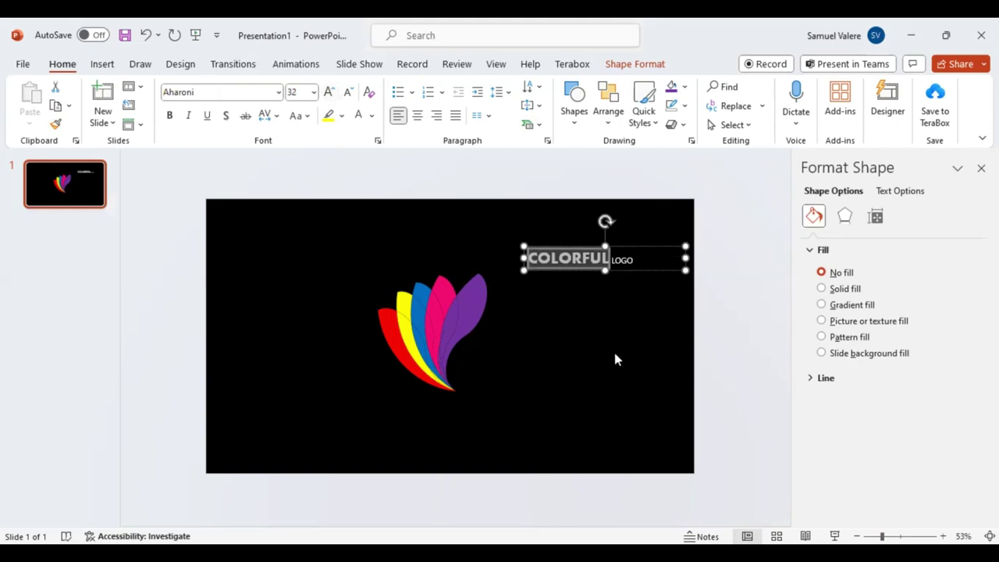
pyautogui.click(592, 266)
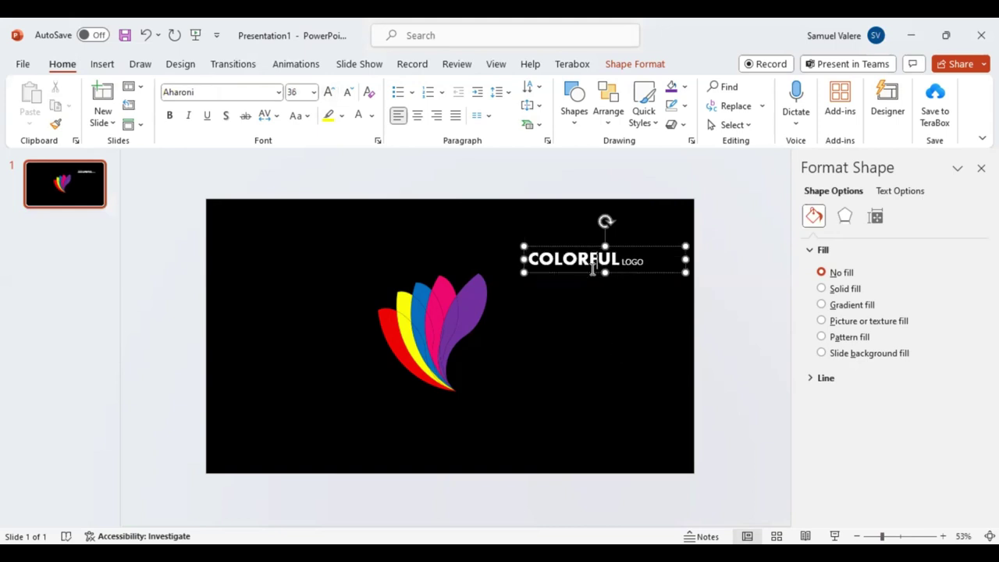
# Step: Move the label beside the fan logo and enlarge LOGO to 32 pt
pyautogui.moveTo(584, 294); pyautogui.dragTo(529, 367)
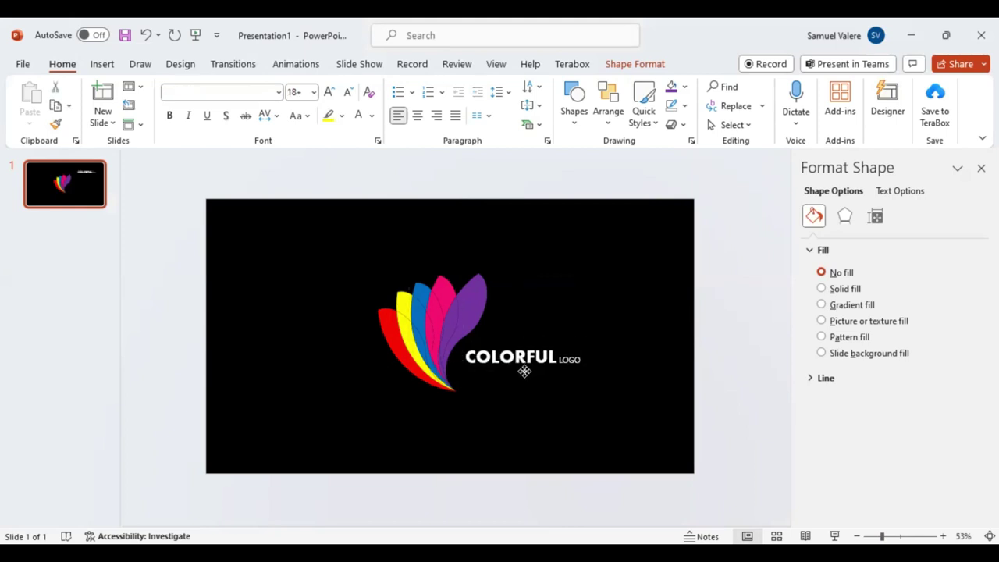
pyautogui.moveTo(529, 367); pyautogui.dragTo(521, 373)
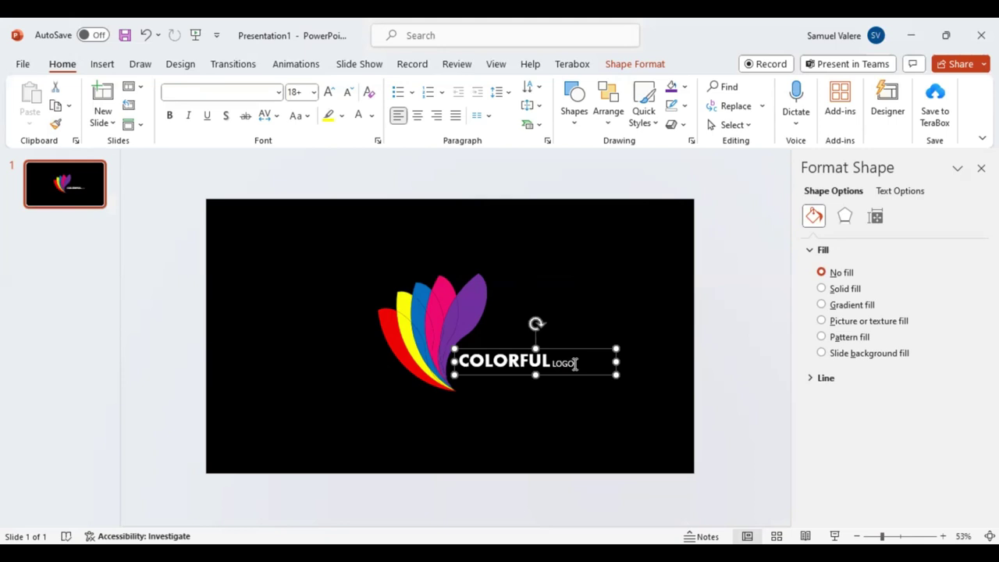
pyautogui.click(677, 315)
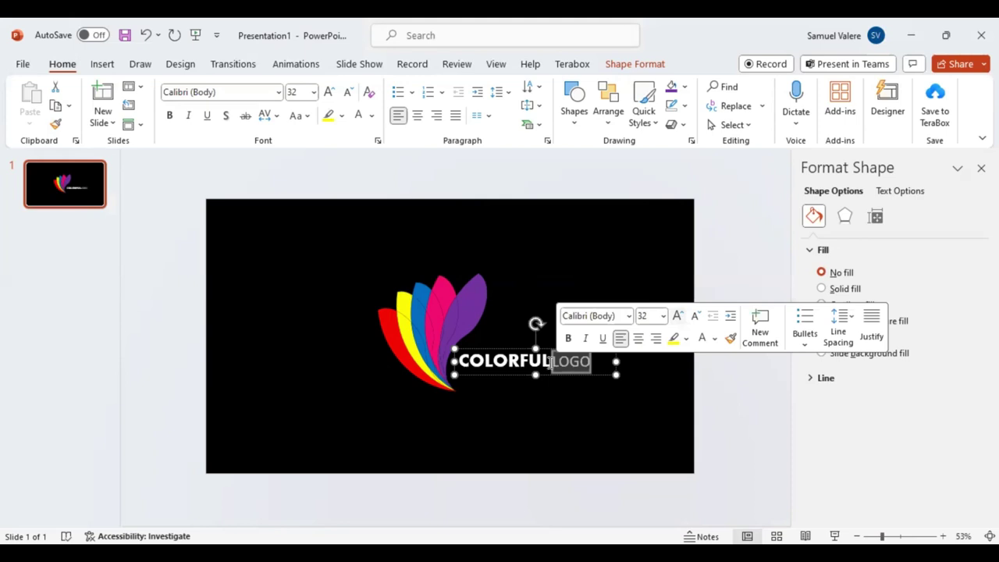
pyautogui.press('Escape')
pyautogui.press('Escape')
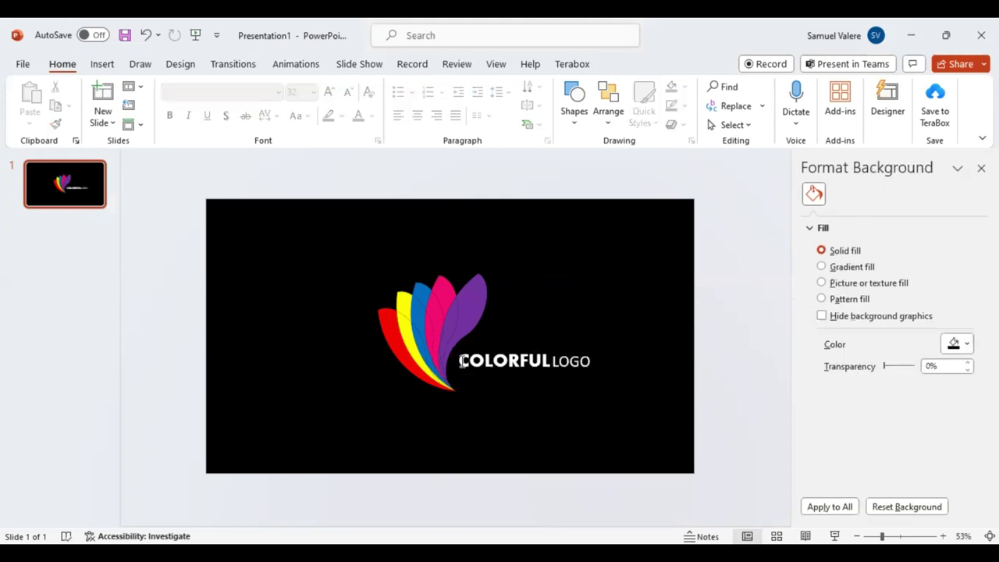
pyautogui.doubleClick(461, 360)
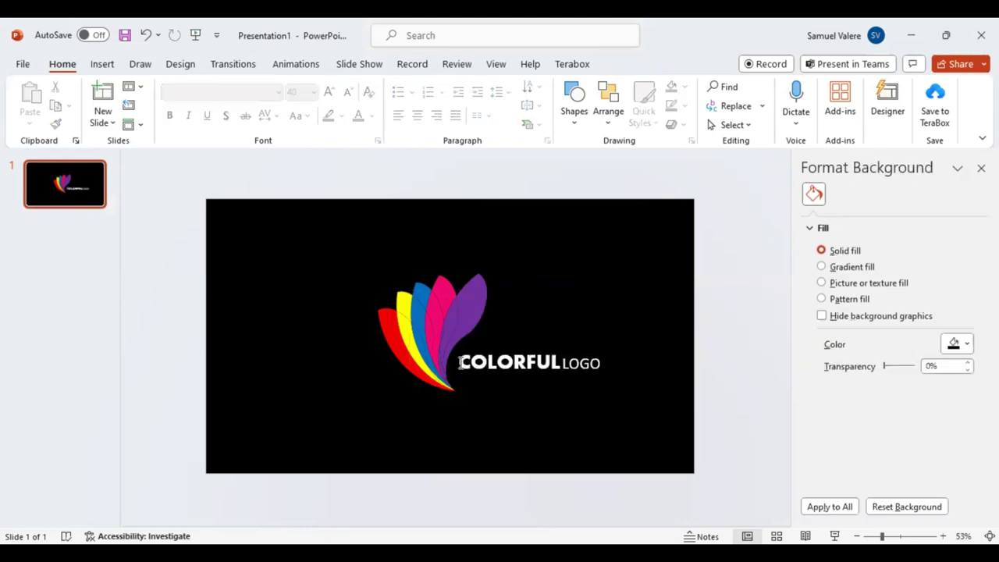
pyautogui.moveTo(487, 362); pyautogui.dragTo(461, 362)
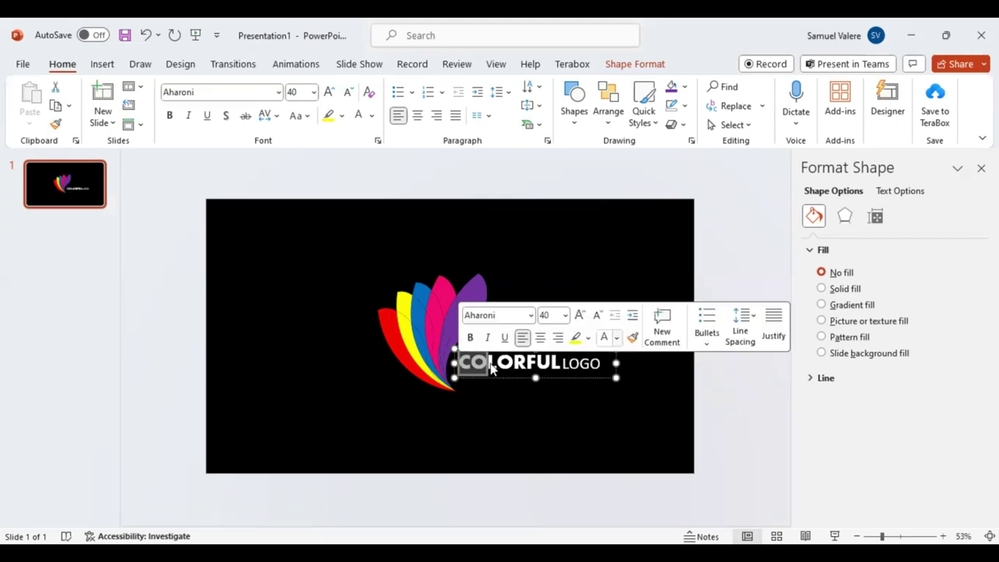
# Step: Colour the letters RF of COLORFUL blue and UL the recent pink
pyautogui.moveTo(513, 362); pyautogui.dragTo(490, 364)
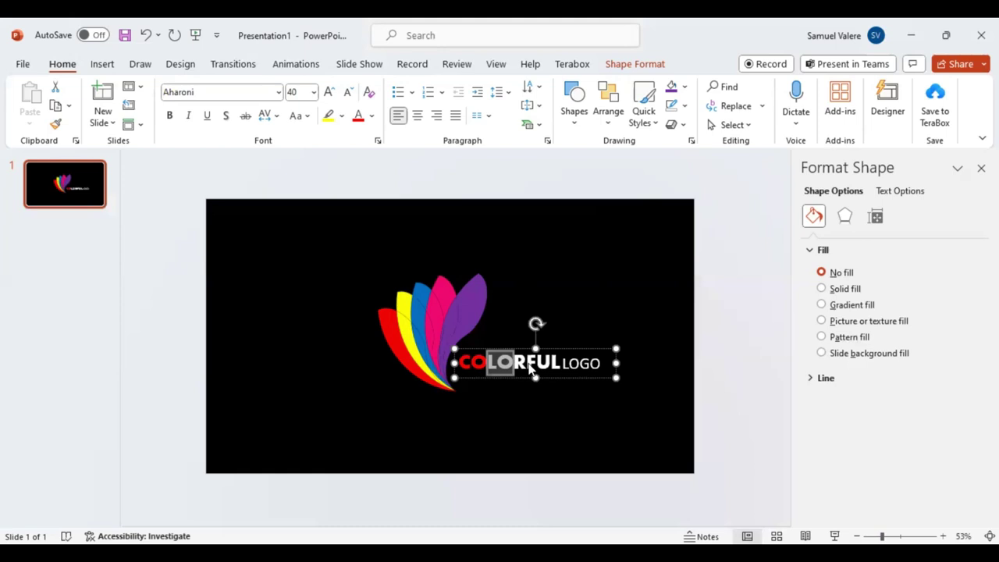
pyautogui.moveTo(513, 363); pyautogui.dragTo(538, 363)
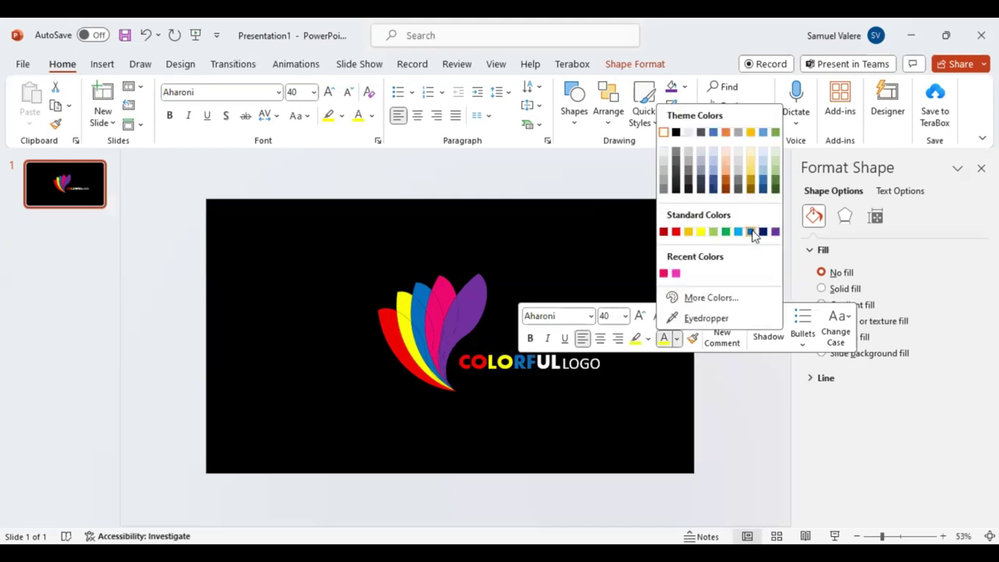
pyautogui.click(754, 236)
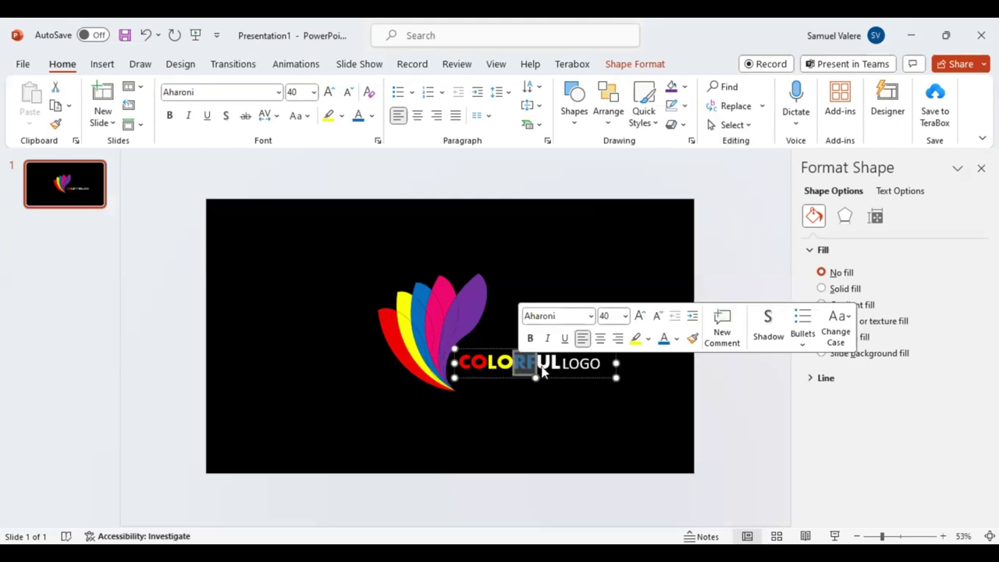
pyautogui.moveTo(560, 365); pyautogui.dragTo(536, 365)
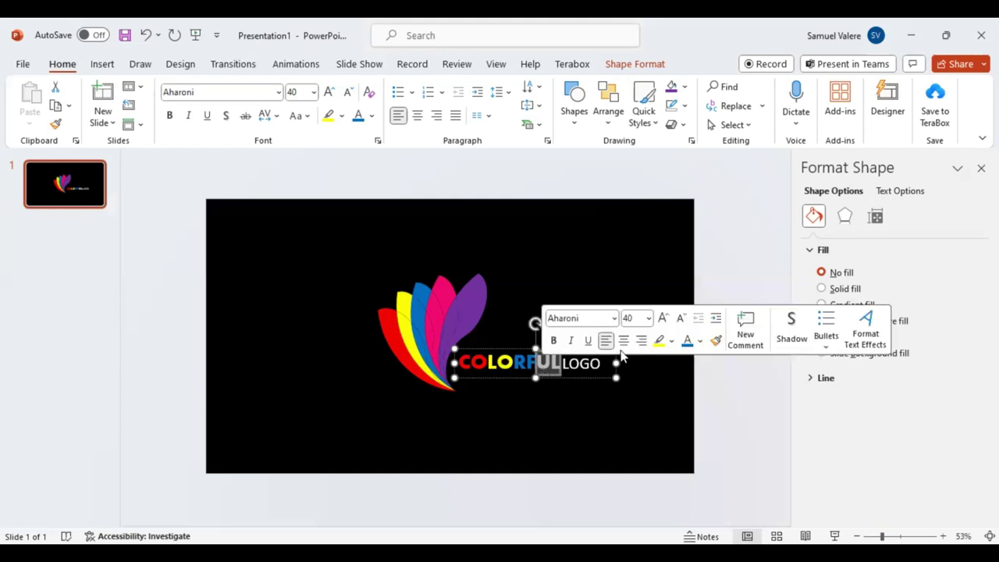
pyautogui.click(700, 343)
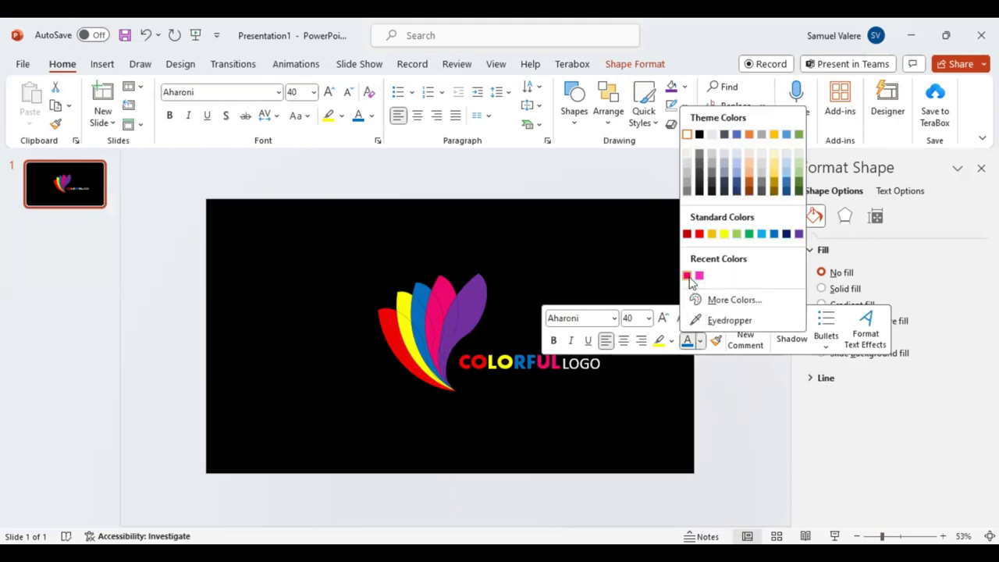
pyautogui.click(361, 290)
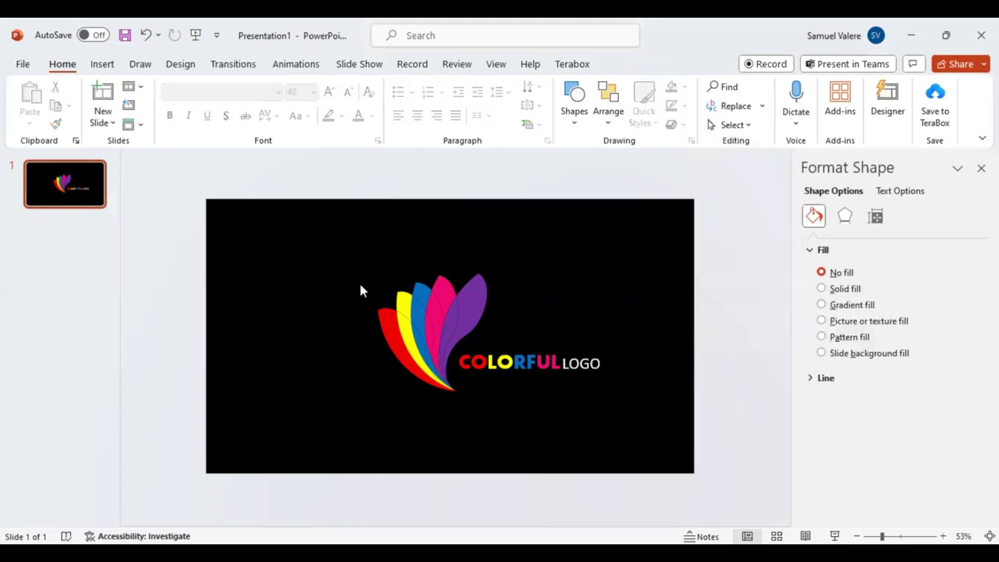
pyautogui.click(361, 290)
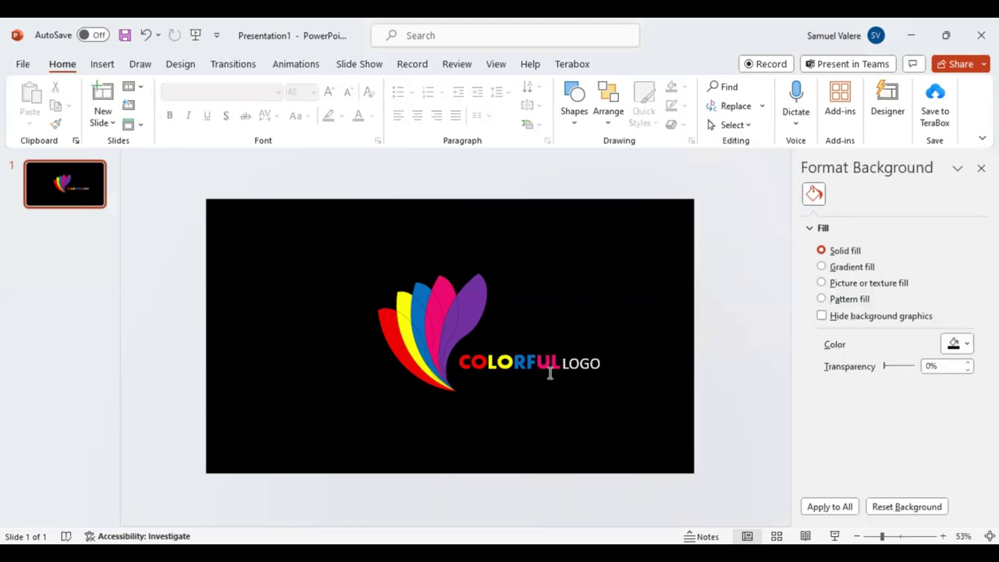
# Step: Move the COLORFUL LOGO label further to the right
pyautogui.click(558, 382)
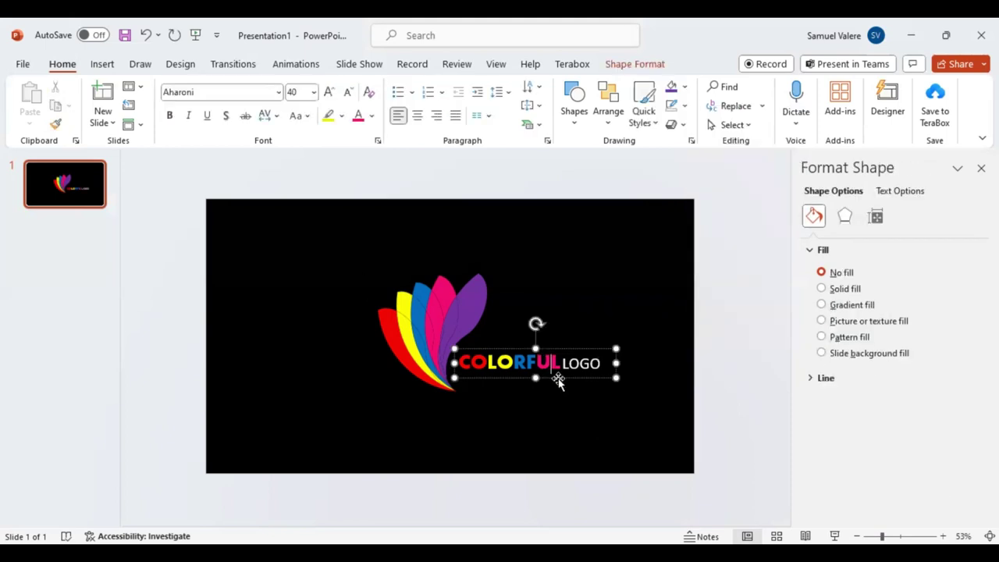
pyautogui.moveTo(558, 382); pyautogui.dragTo(648, 381)
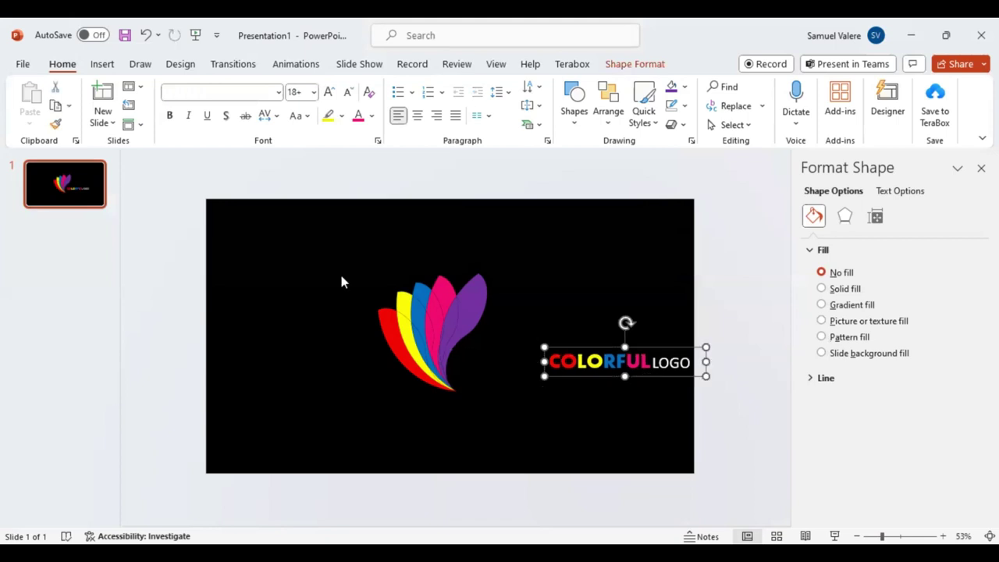
pyautogui.click(522, 392)
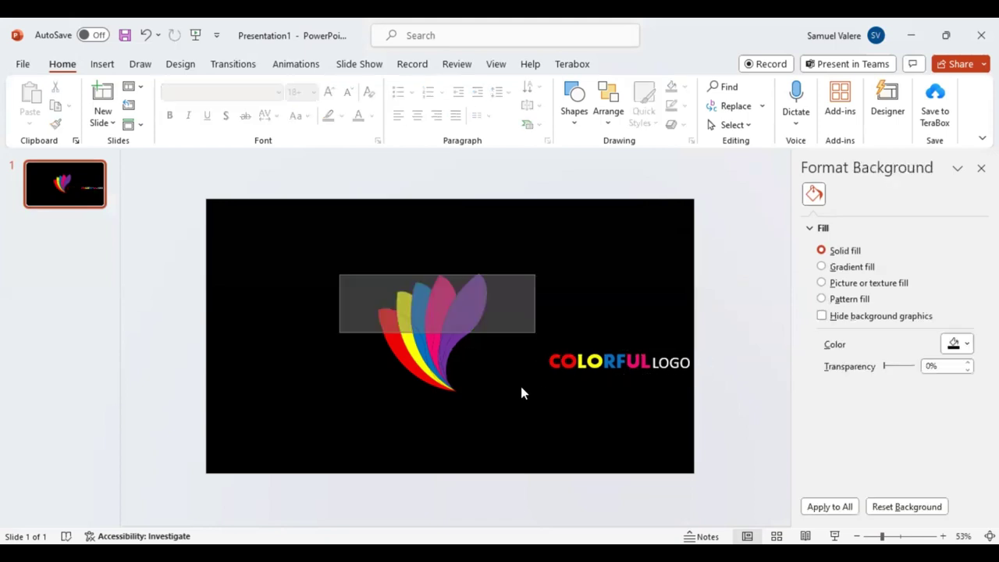
# Step: Give the five-petal fan a bevel and a glossy 3-D preset effect
pyautogui.moveTo(340, 274); pyautogui.dragTo(522, 418)
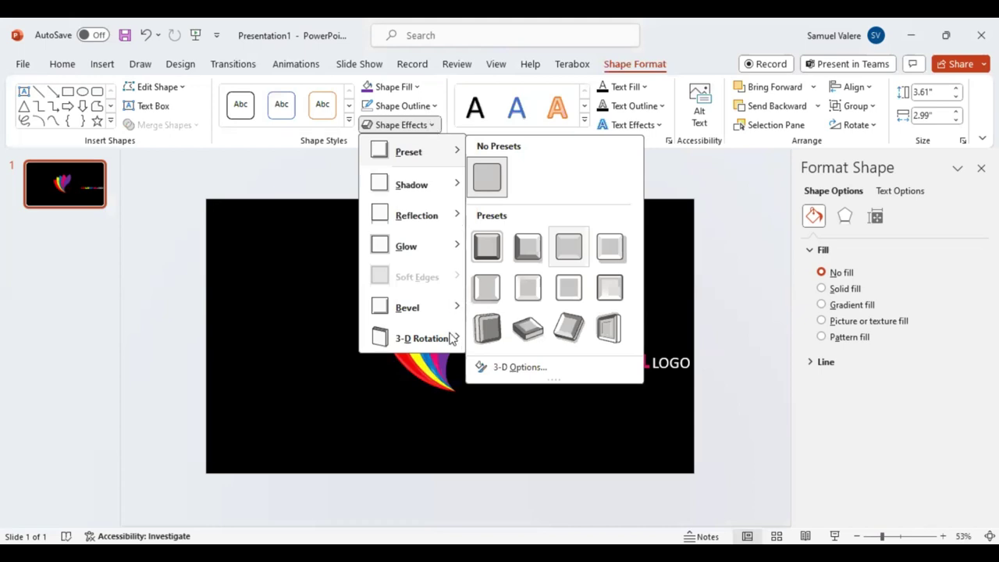
pyautogui.moveTo(408, 308)
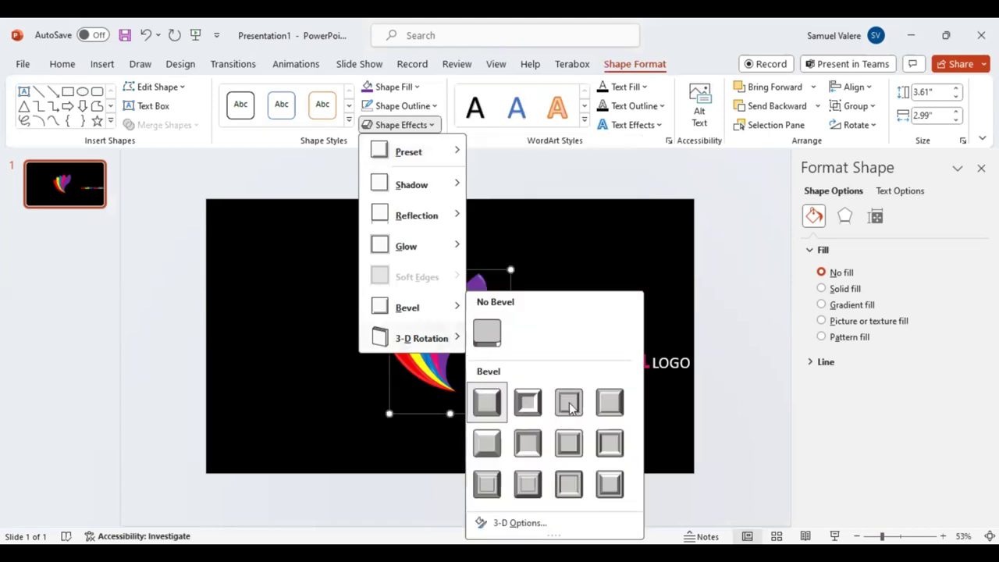
pyautogui.click(494, 392)
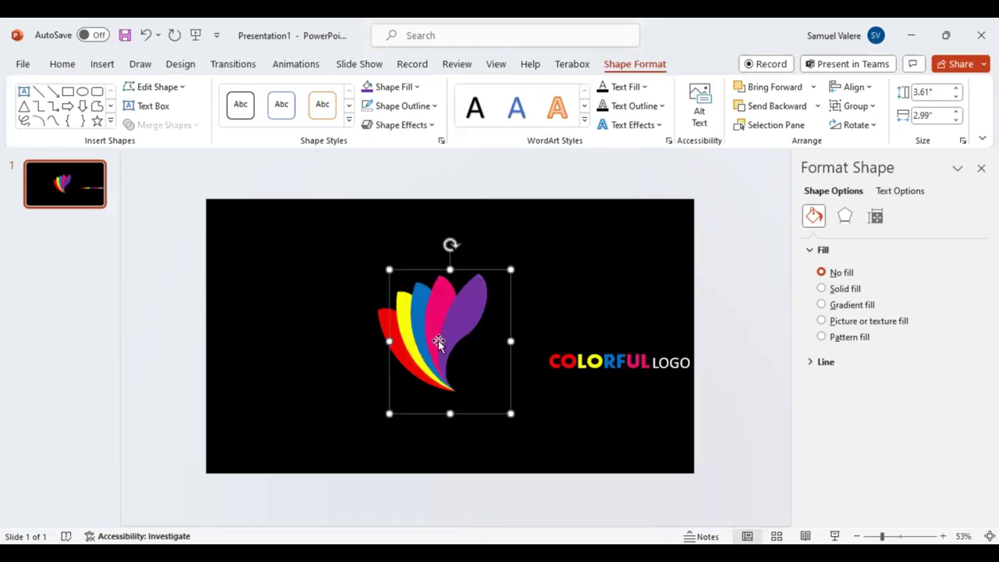
pyautogui.click(432, 126)
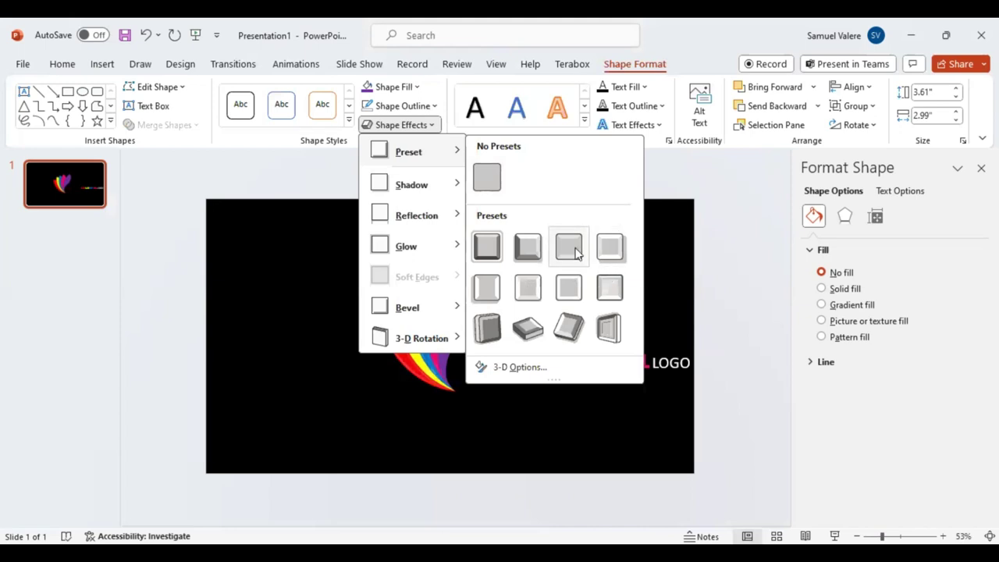
pyautogui.click(576, 252)
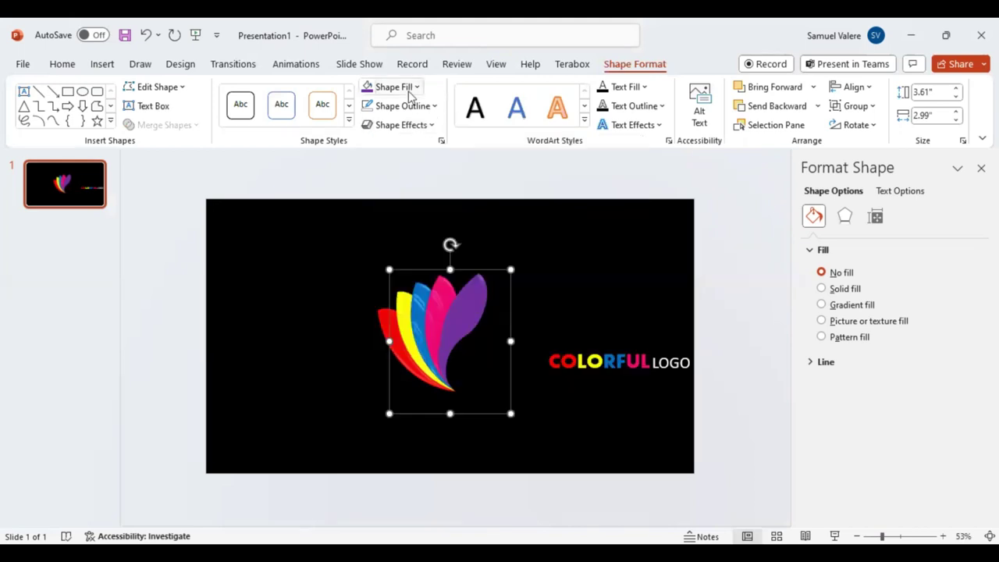
pyautogui.click(431, 125)
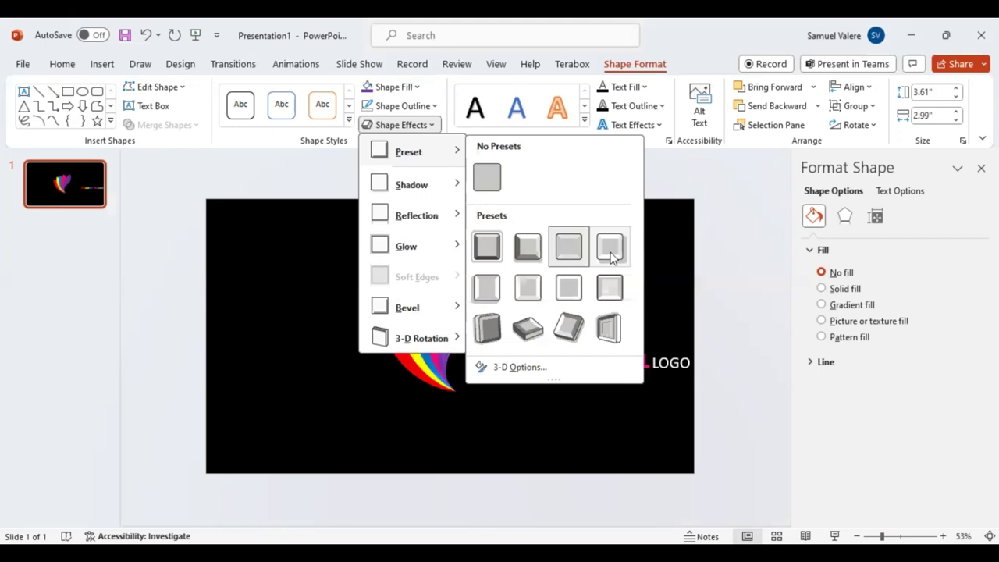
pyautogui.click(593, 364)
pyautogui.click(607, 378)
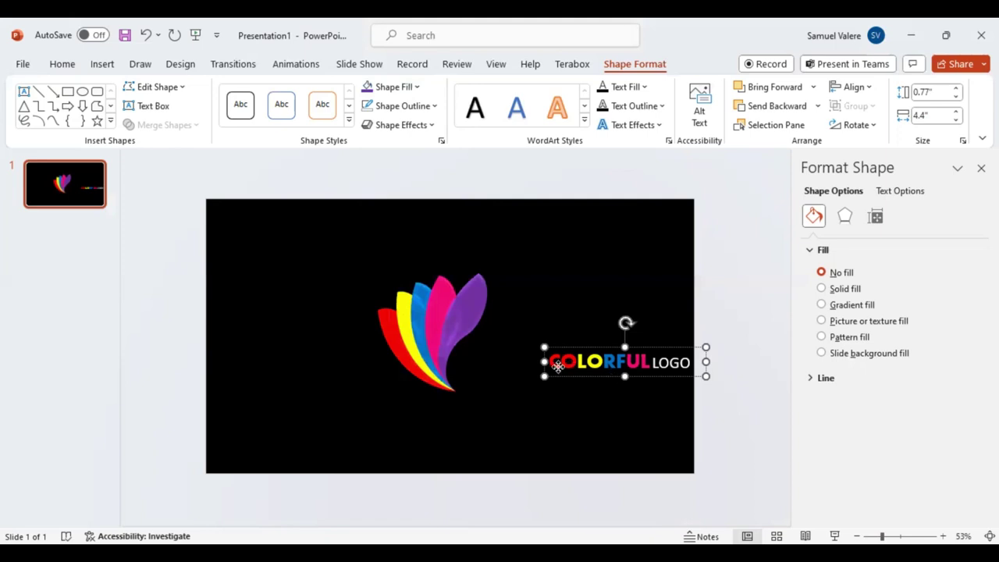
# Step: Shift the label up-left toward the fan and add a bevel and Half Reflection: Touching
pyautogui.moveTo(558, 365); pyautogui.dragTo(507, 358)
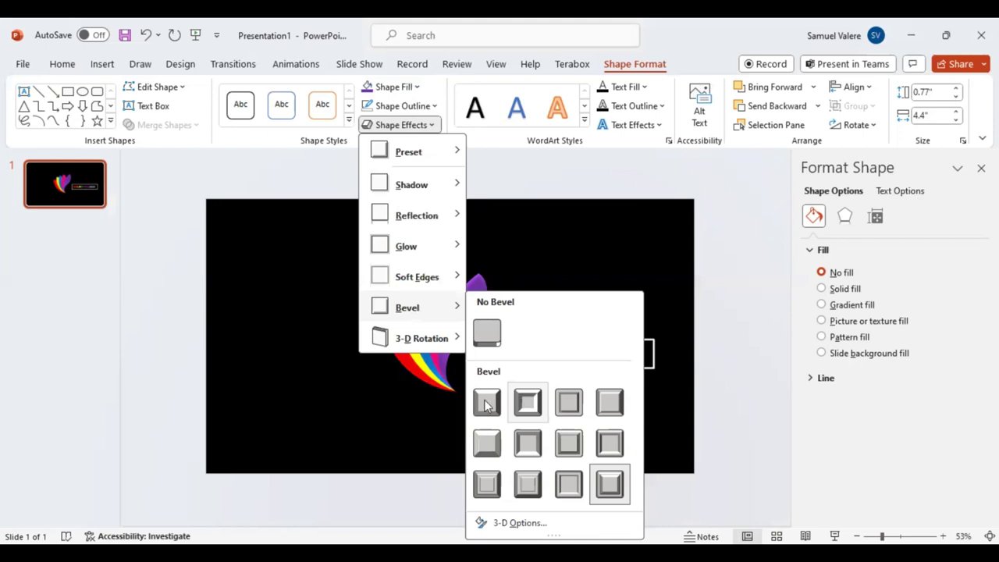
pyautogui.click(433, 127)
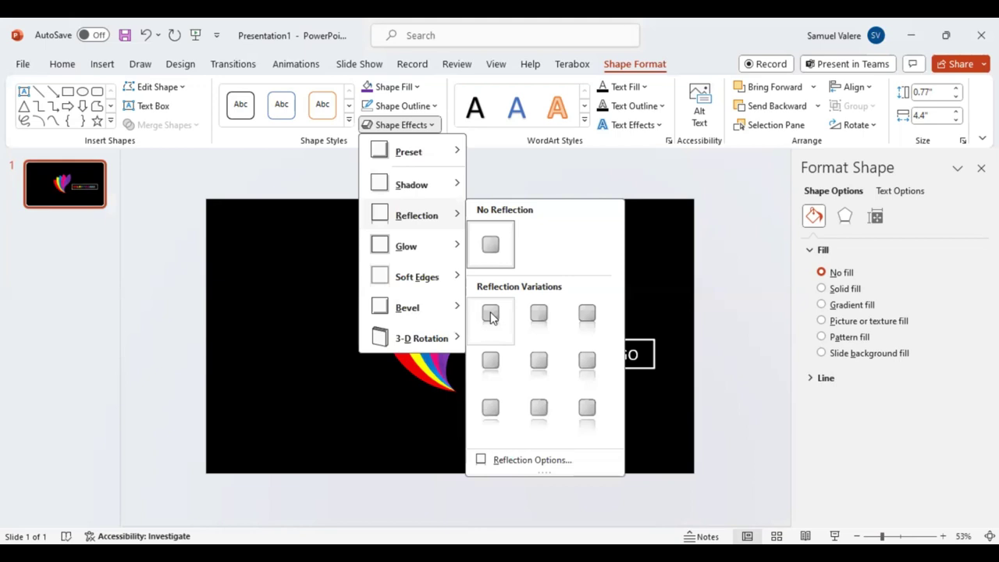
pyautogui.click(472, 225)
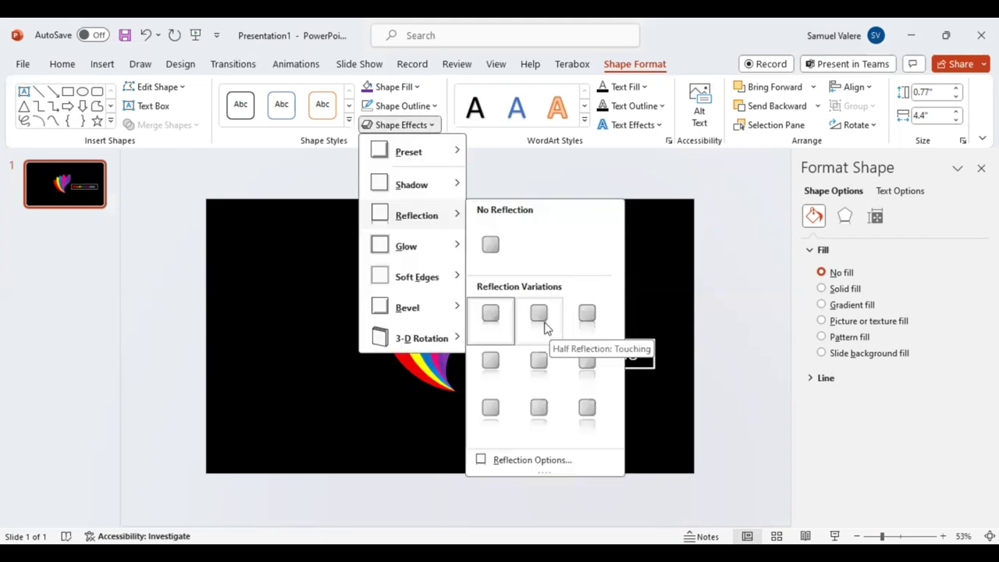
pyautogui.click(431, 127)
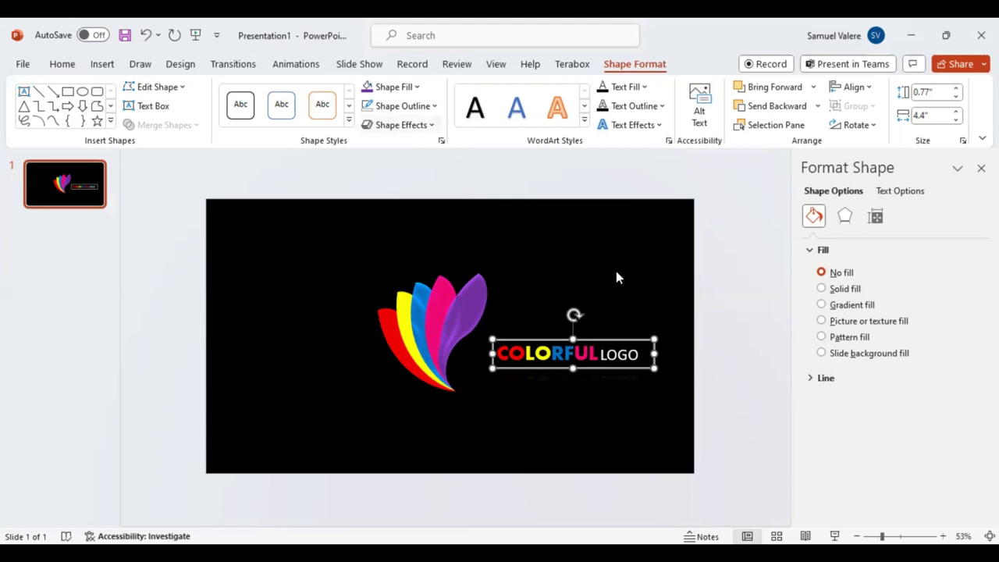
# Step: Nudge the COLORFUL LOGO label left and down against the fan's base, then select everything
pyautogui.click(578, 368)
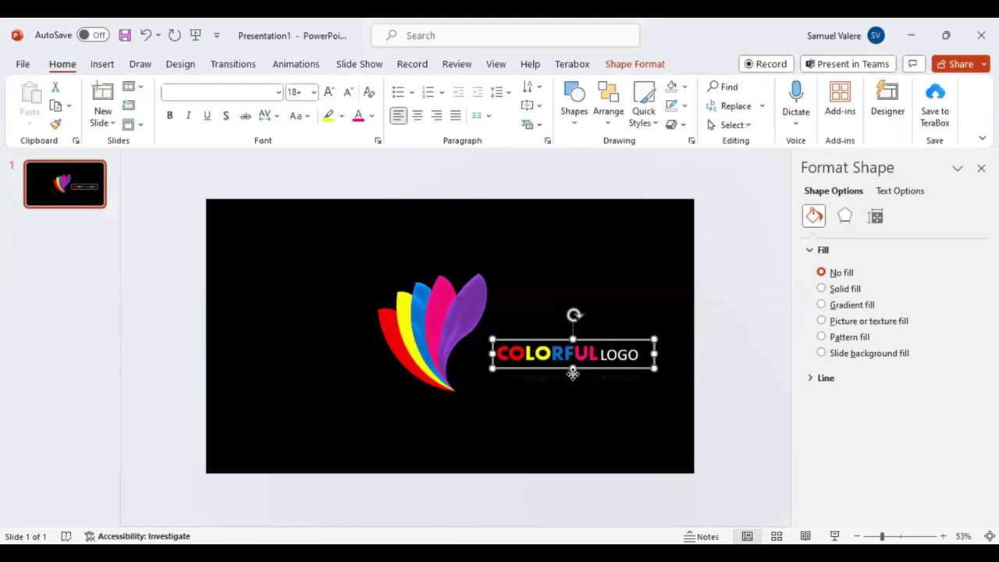
pyautogui.moveTo(585, 371); pyautogui.dragTo(562, 377)
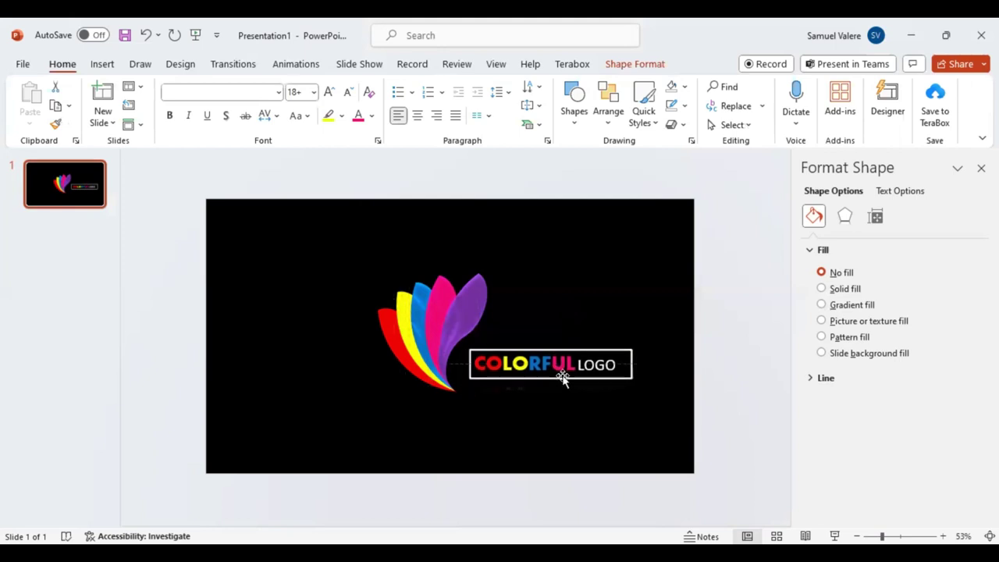
pyautogui.click(624, 64)
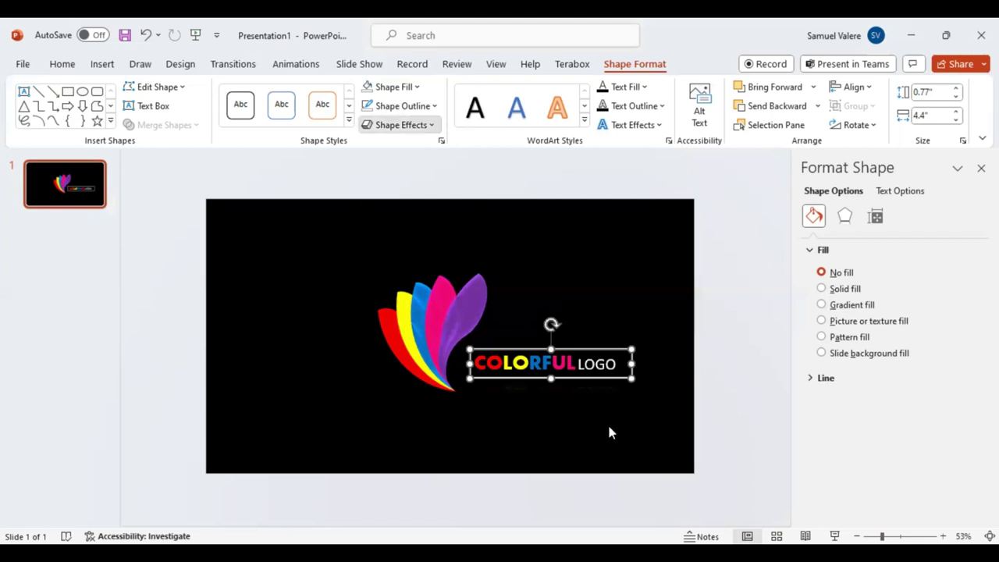
pyautogui.press('Escape')
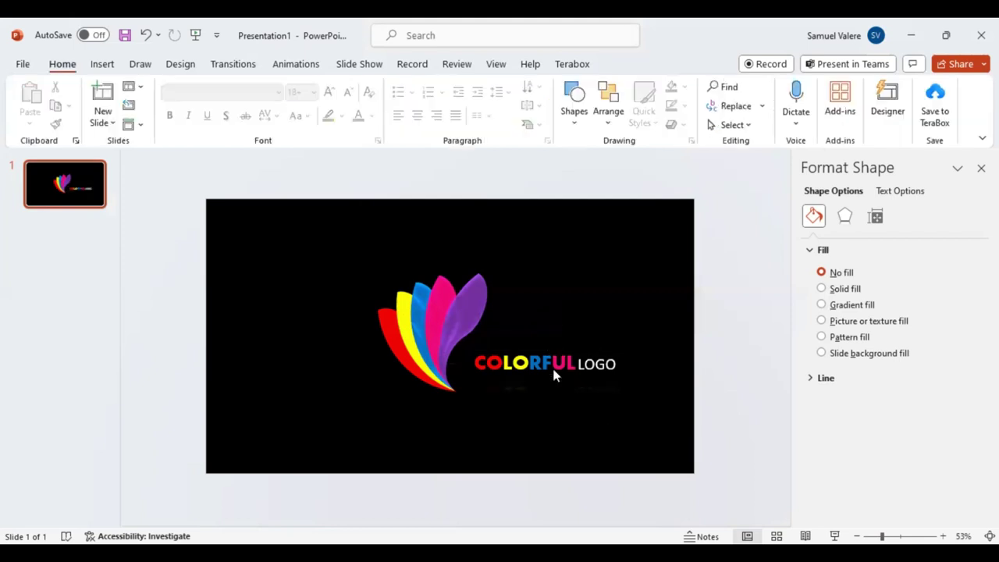
pyautogui.click(568, 377)
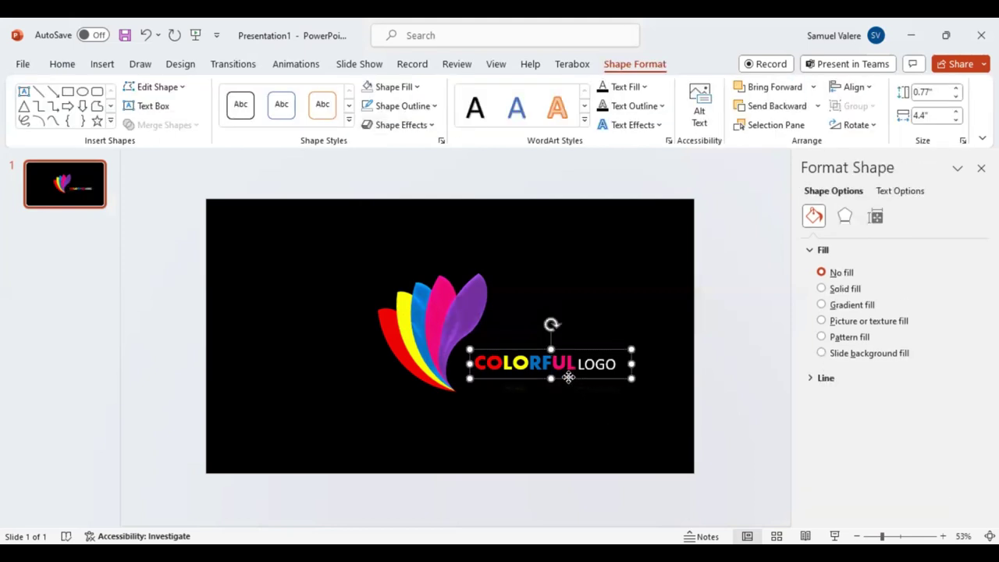
pyautogui.moveTo(568, 376); pyautogui.dragTo(553, 378)
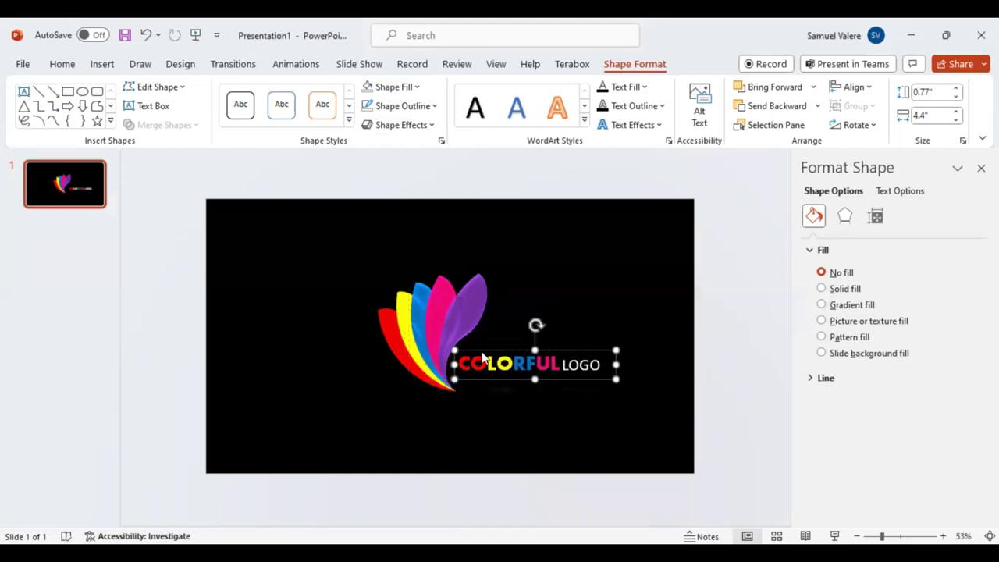
pyautogui.hotkey('ctrl', 'a')
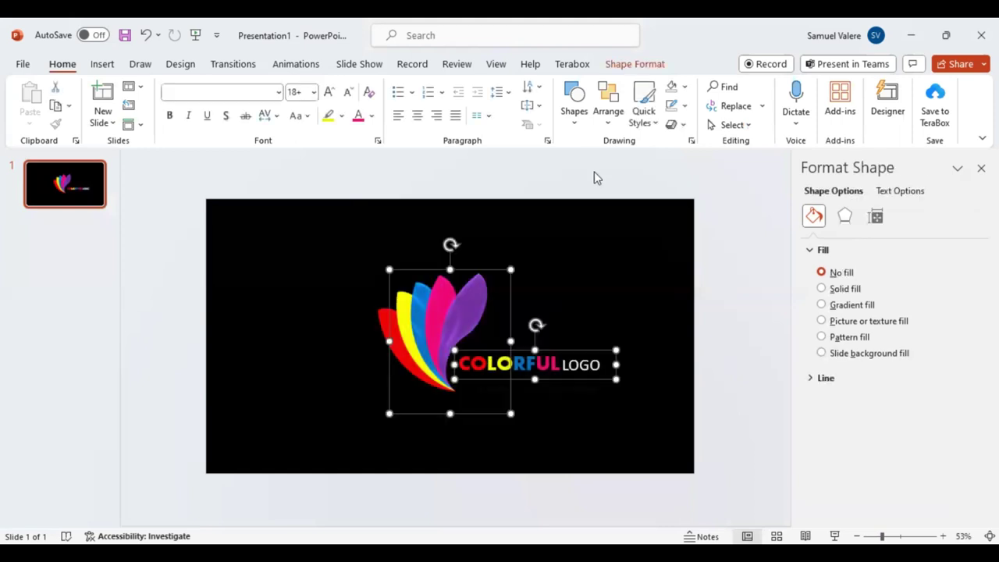